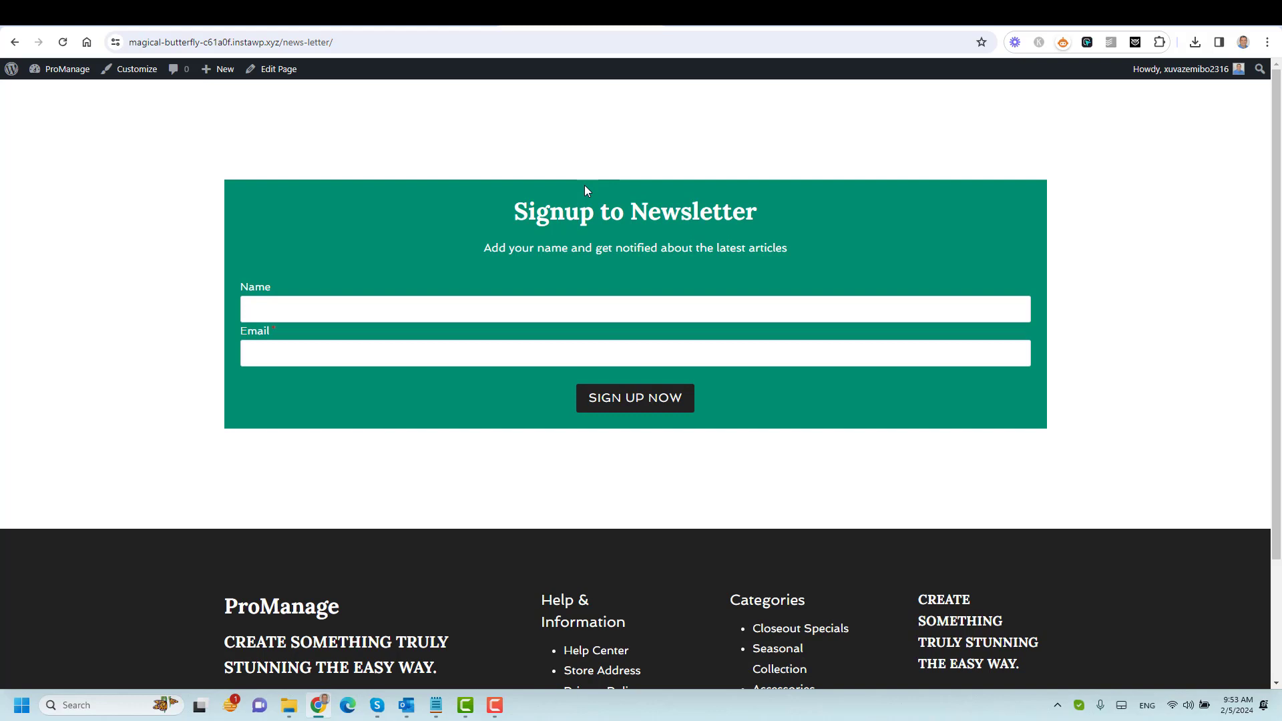
# Fill the signup form's Name and Email fields from saved autofill entries, then edit the email address.
pyautogui.click(466, 306)
pyautogui.click(401, 346)
pyautogui.click(380, 358)
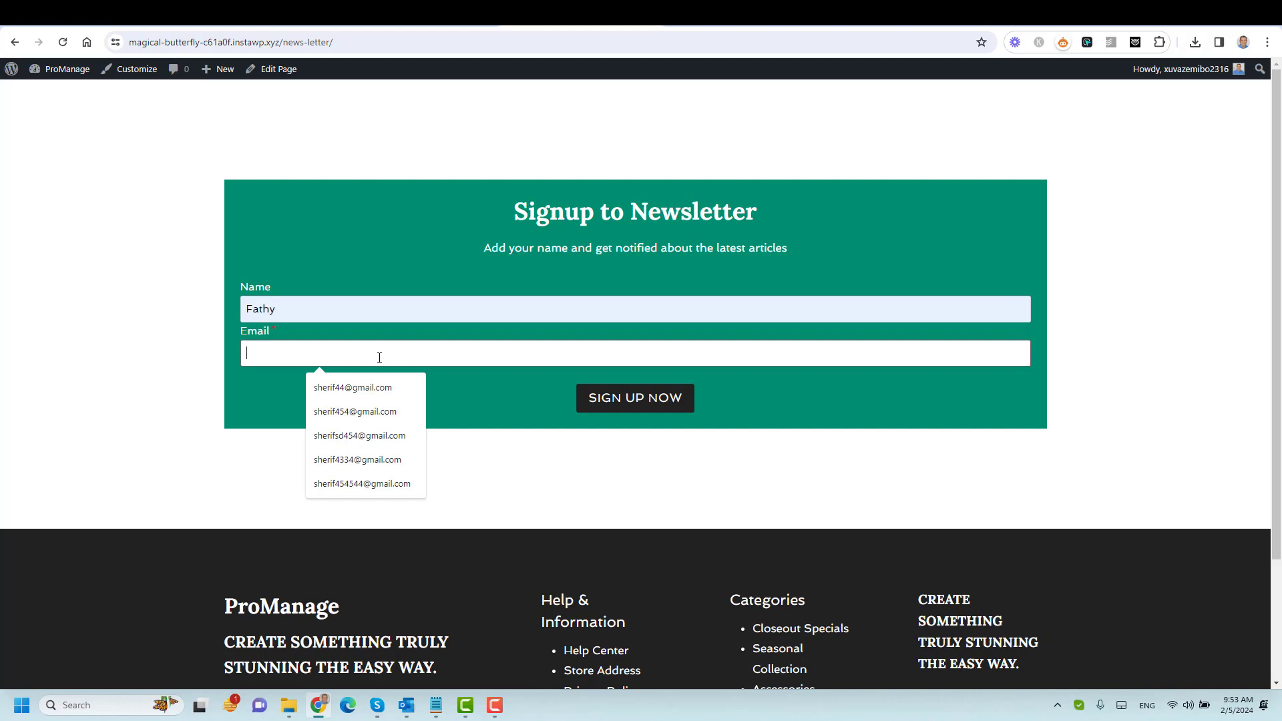
pyautogui.click(371, 460)
pyautogui.click(292, 354)
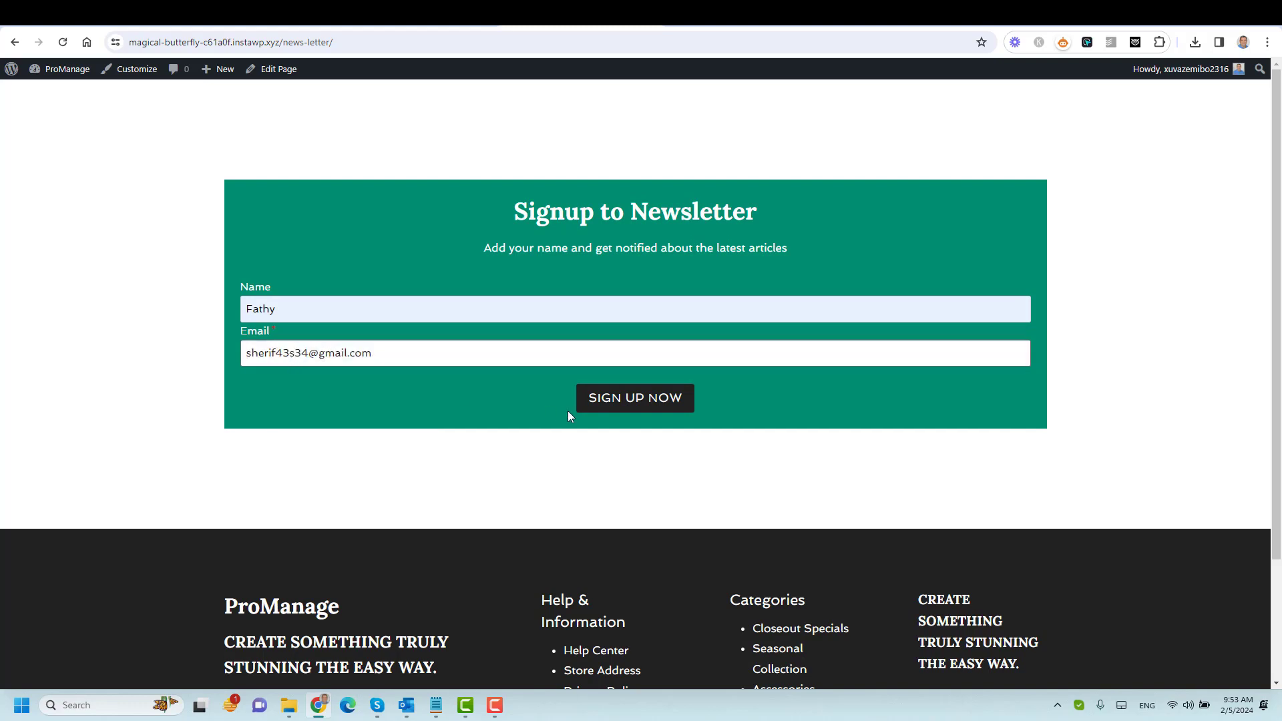
# Finish amending the email, submit the signup to reach the Thank You page, then view Installed Plugins.
pyautogui.click(592, 401)
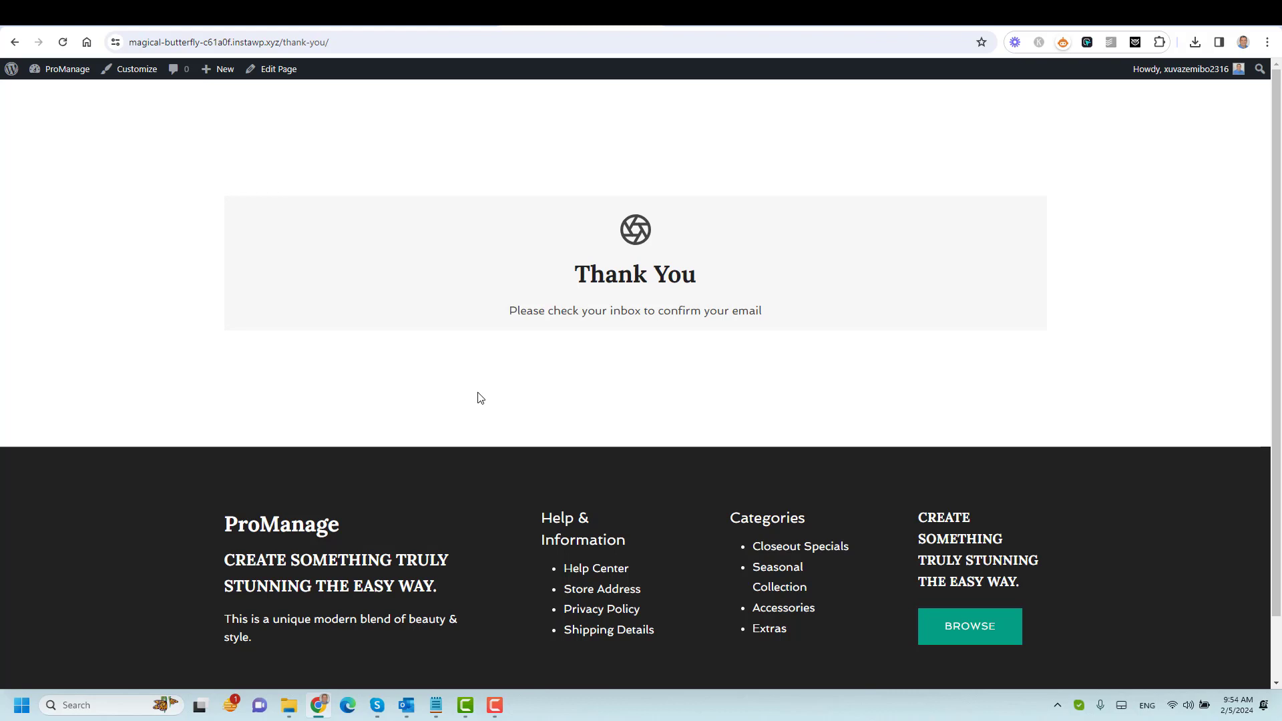
pyautogui.click(456, 28)
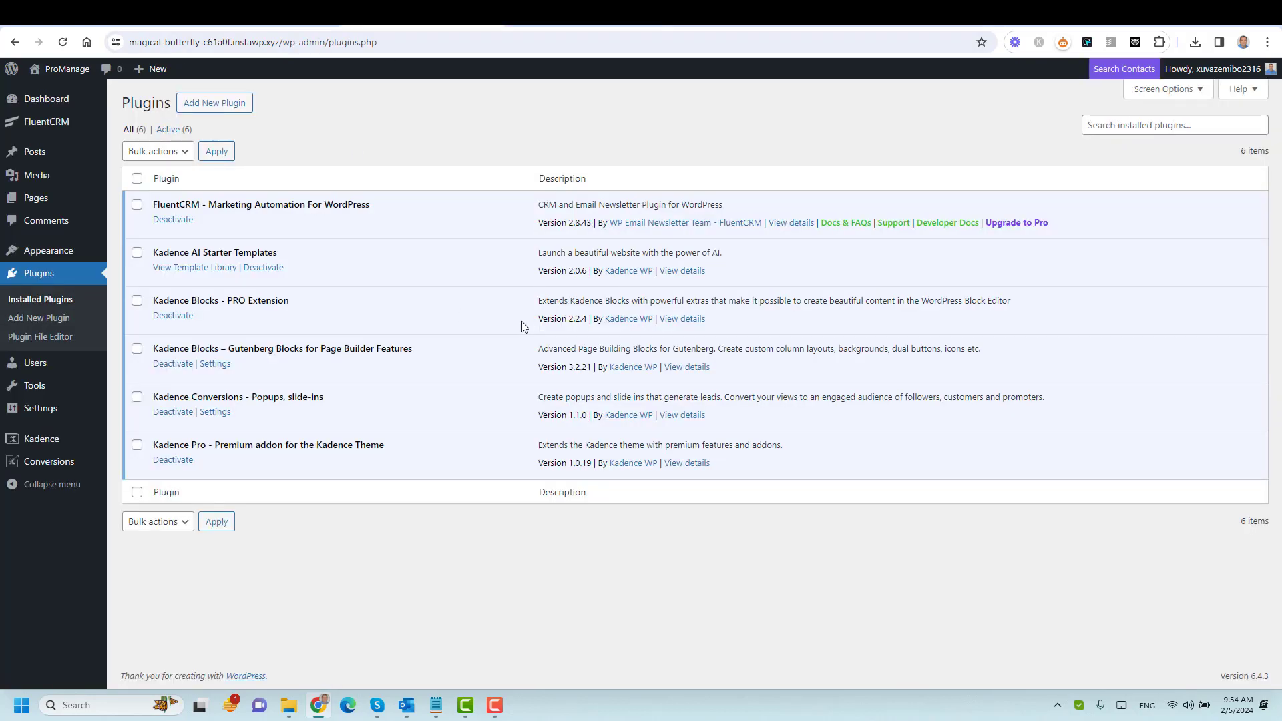
pyautogui.tripleClick(379, 348)
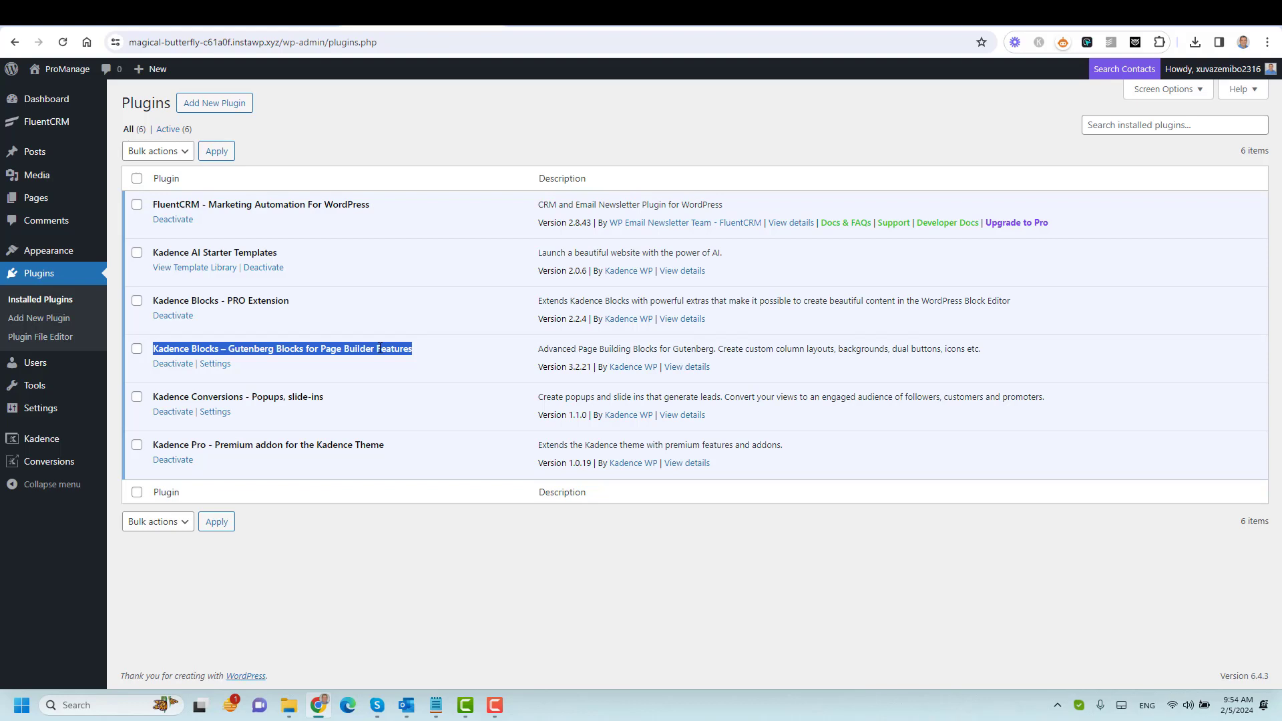
pyautogui.tripleClick(359, 199)
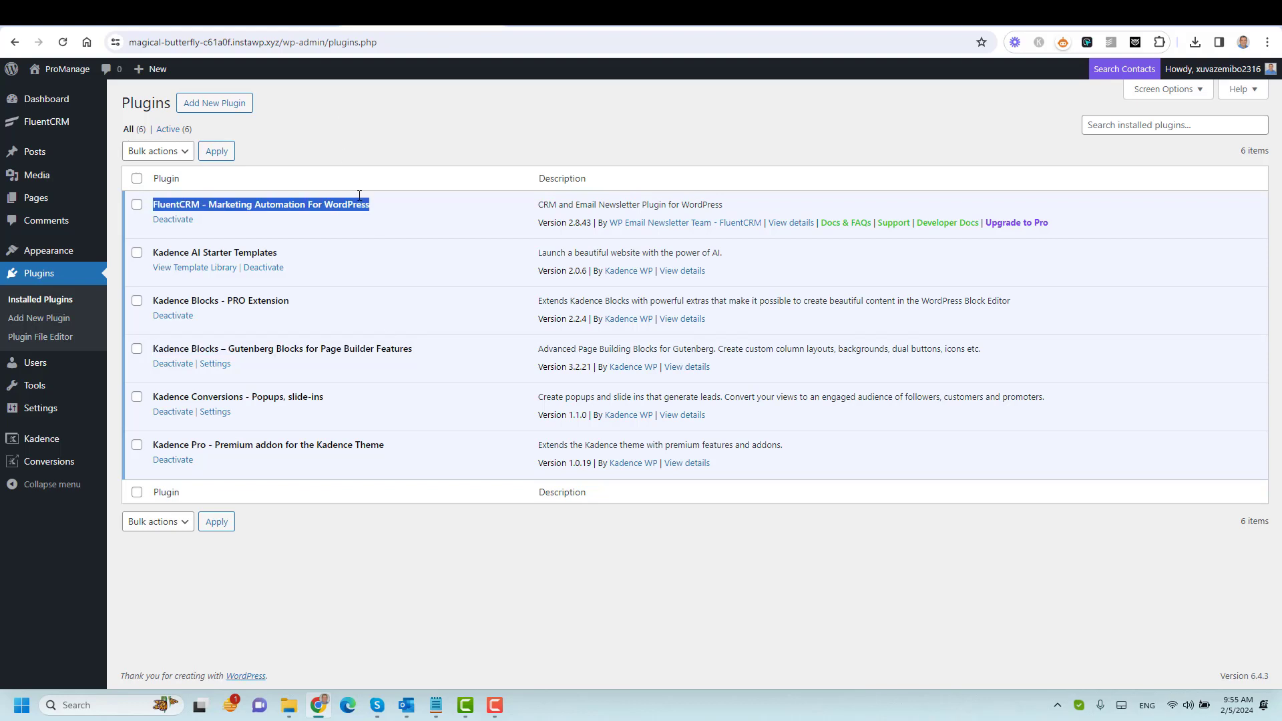
pyautogui.click(453, 154)
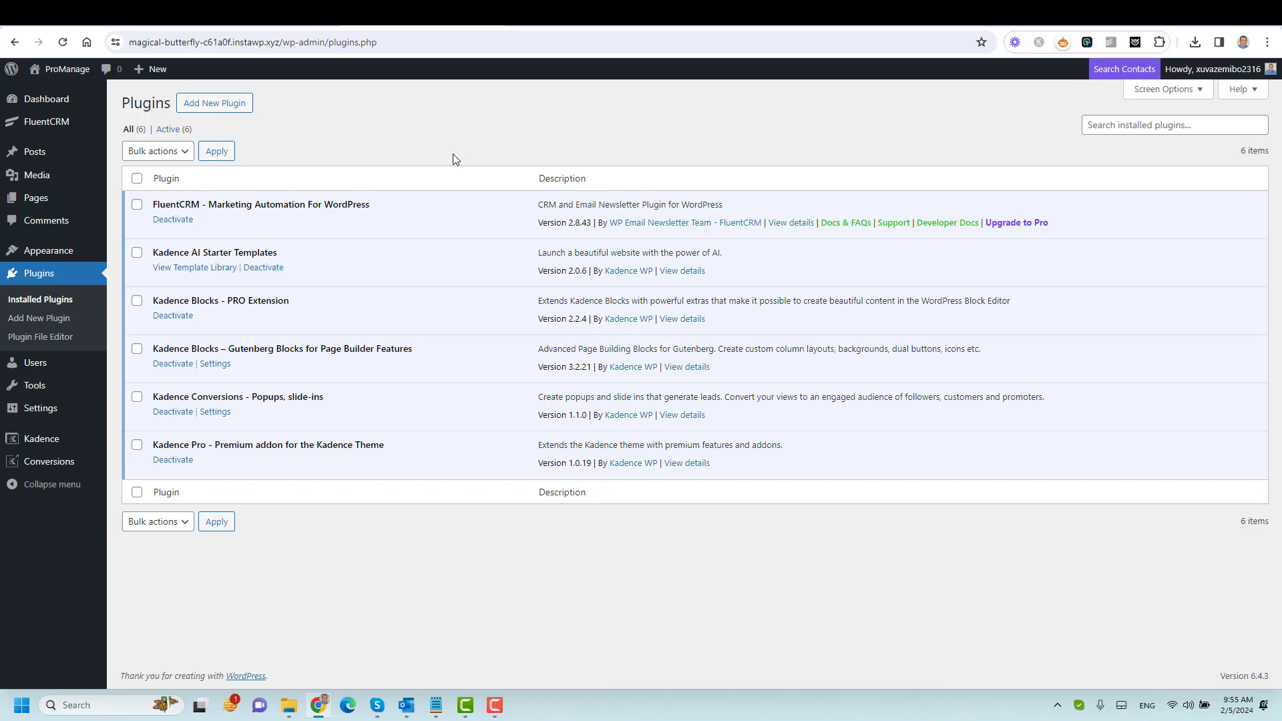
# Start a new Kadence form and title the post 'News Letter Form 2'.
pyautogui.moveTo(47, 439)
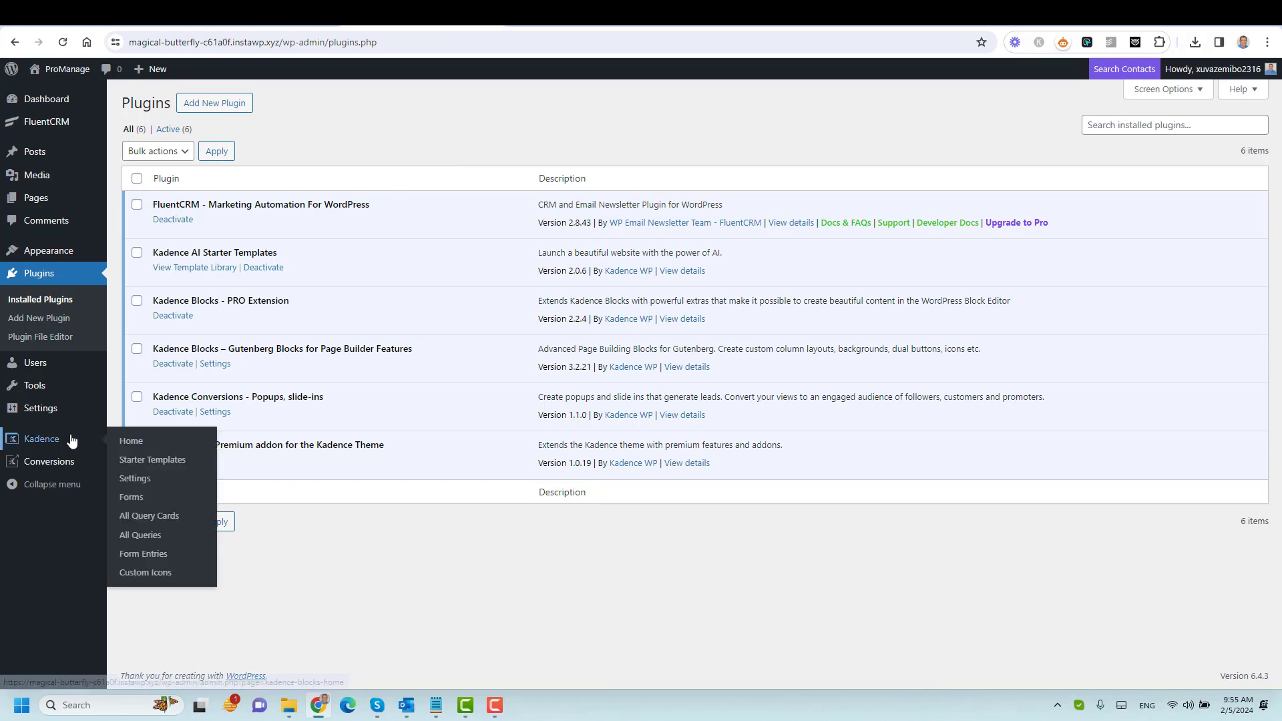
pyautogui.click(139, 500)
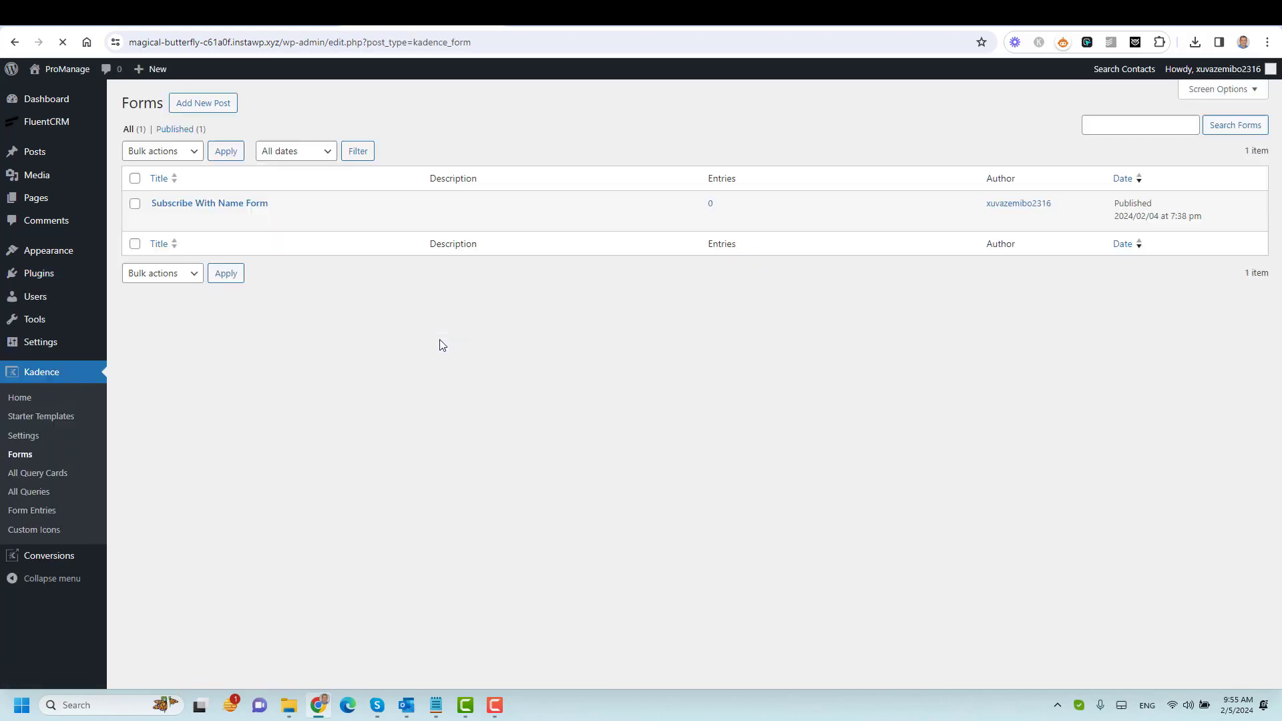
pyautogui.click(197, 107)
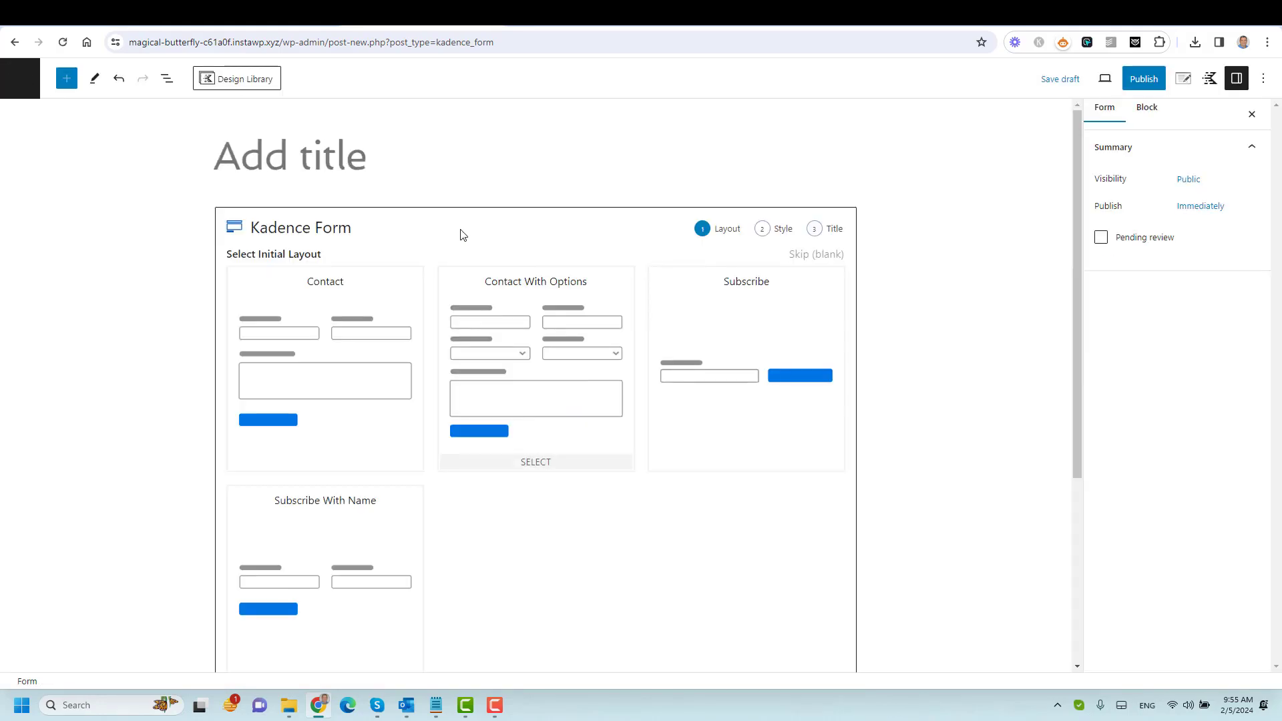
pyautogui.click(354, 160)
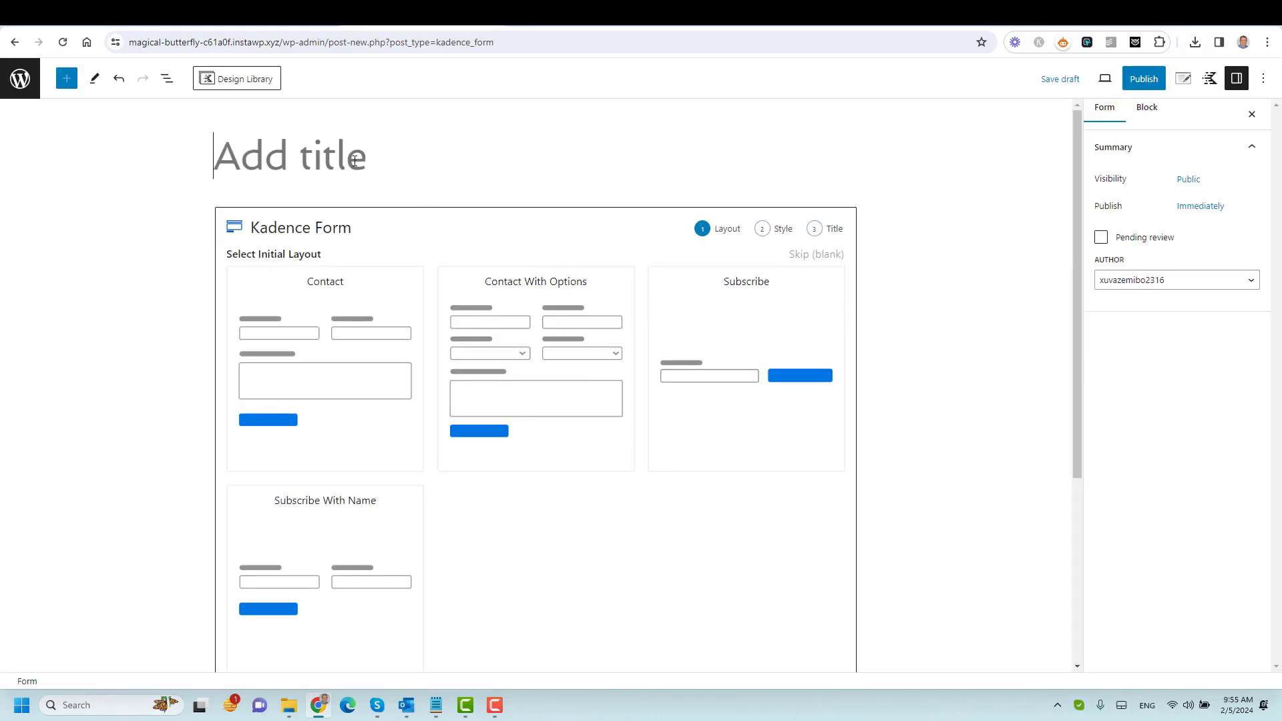
pyautogui.write('News LETTER')
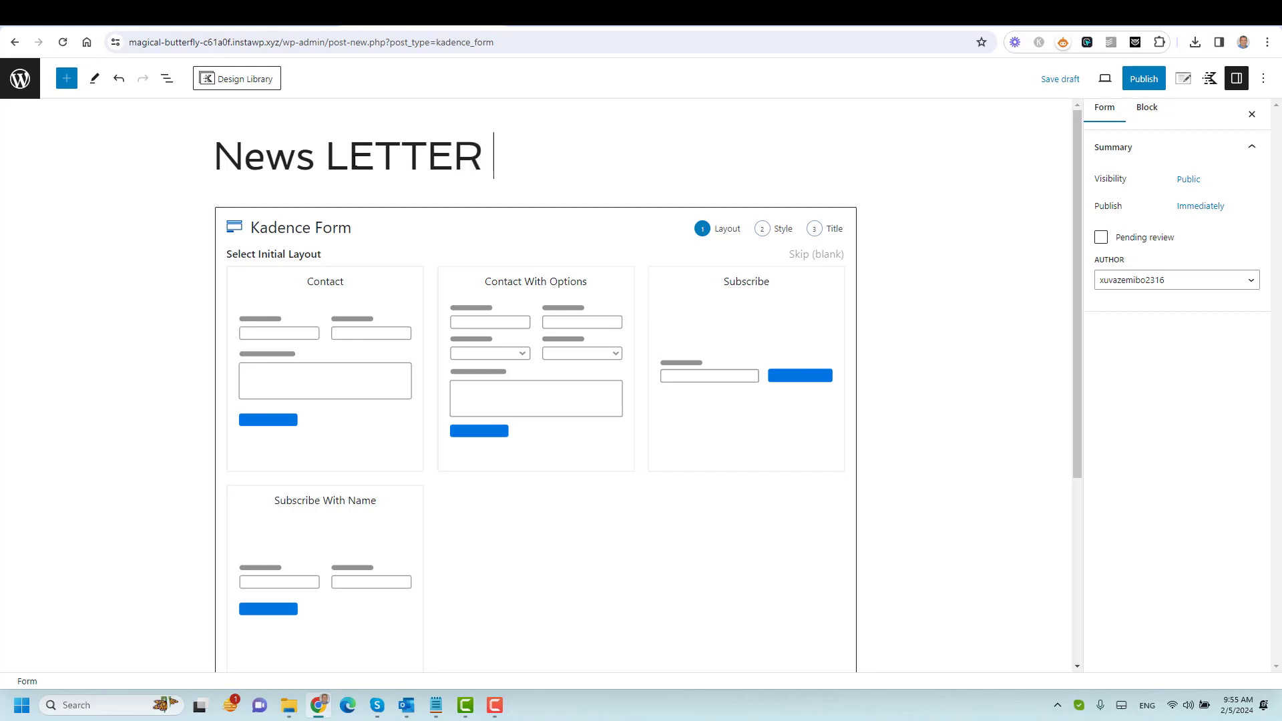
pyautogui.press('BackSpace')
pyautogui.press('BackSpace')
pyautogui.press('BackSpace')
pyautogui.press('BackSpace')
pyautogui.press('BackSpace')
pyautogui.write('etter 2')
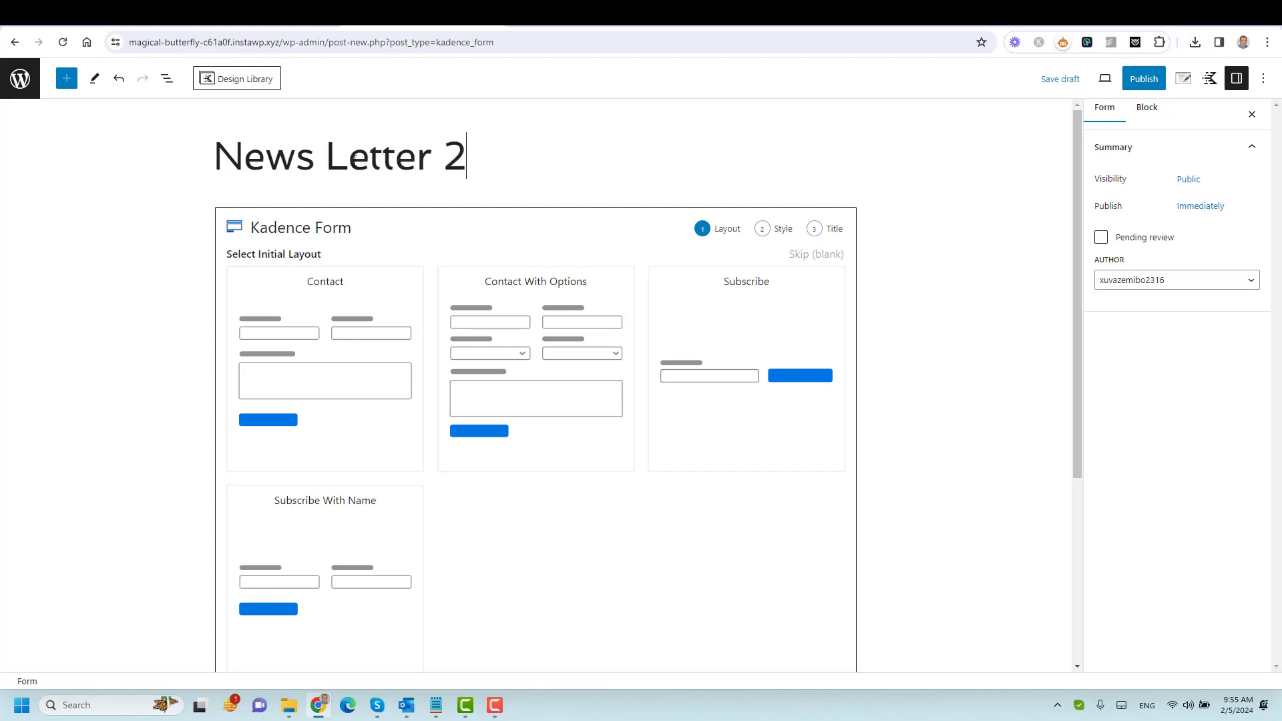
pyautogui.press('Left')
pyautogui.write('Form')
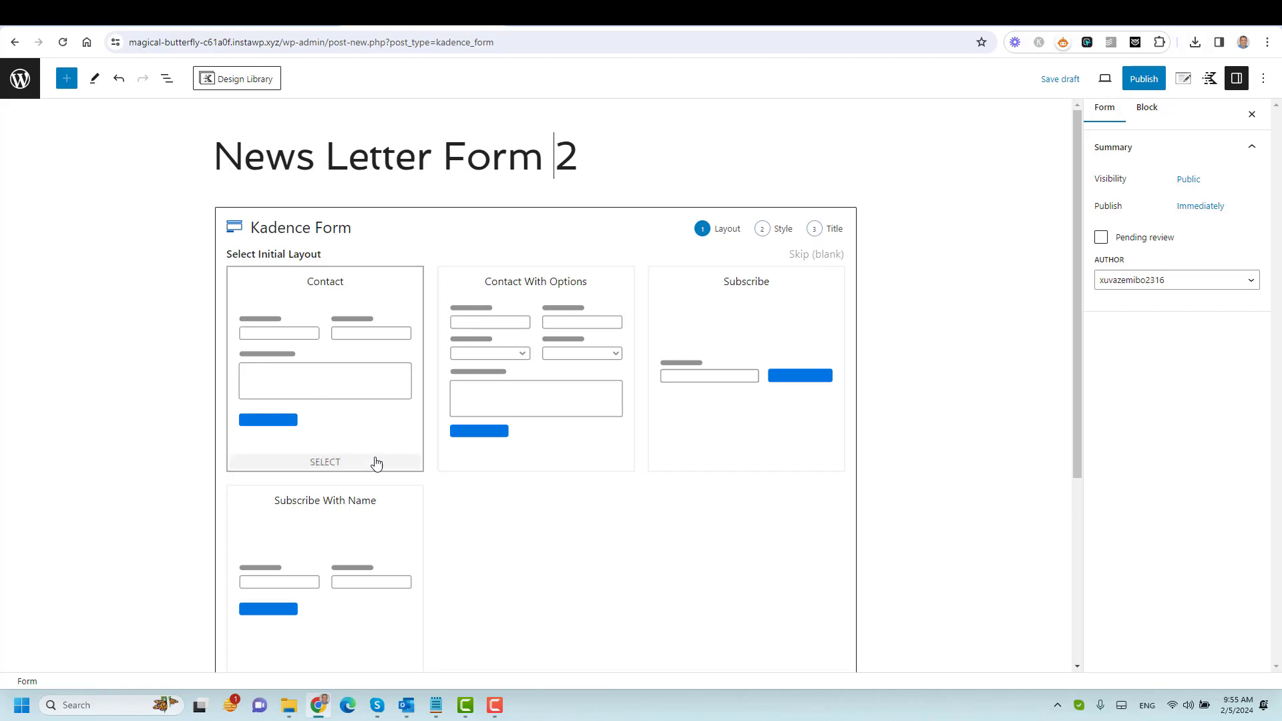
# Choose the Subscribe With Name layout in Basic style, reuse the post title as form title, and create it.
pyautogui.click(361, 528)
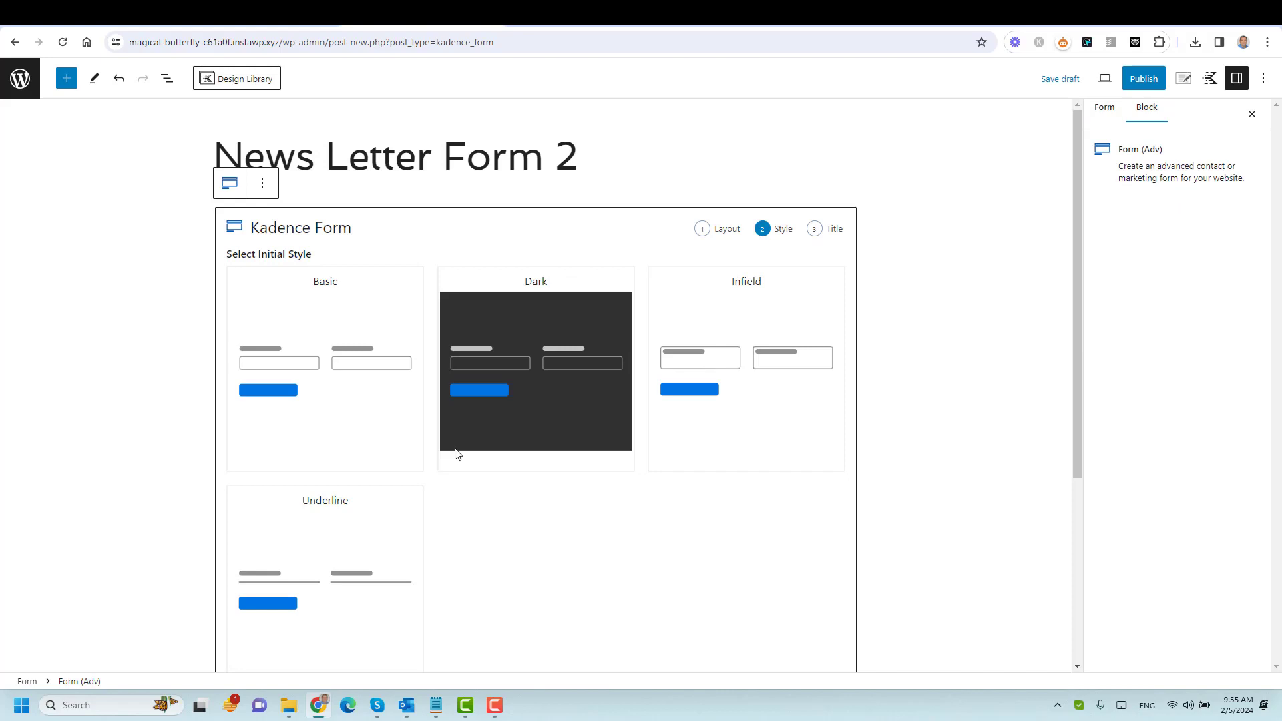
pyautogui.click(344, 341)
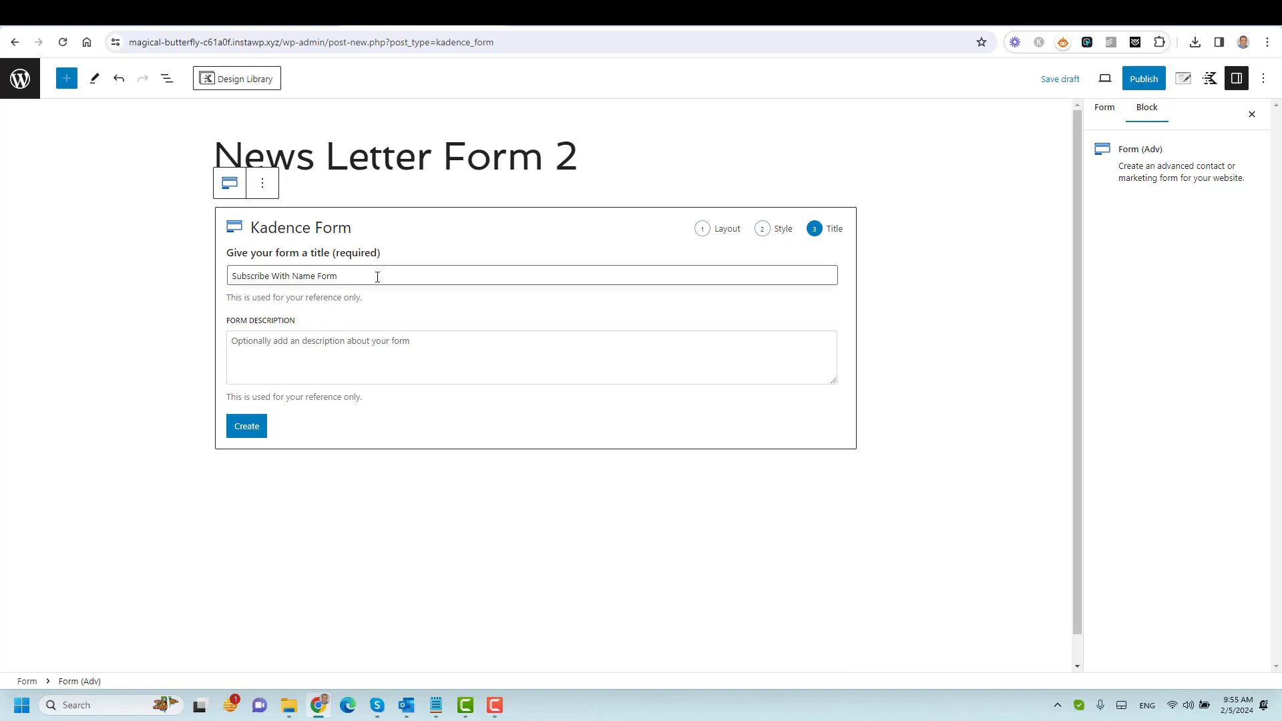
pyautogui.tripleClick(430, 164)
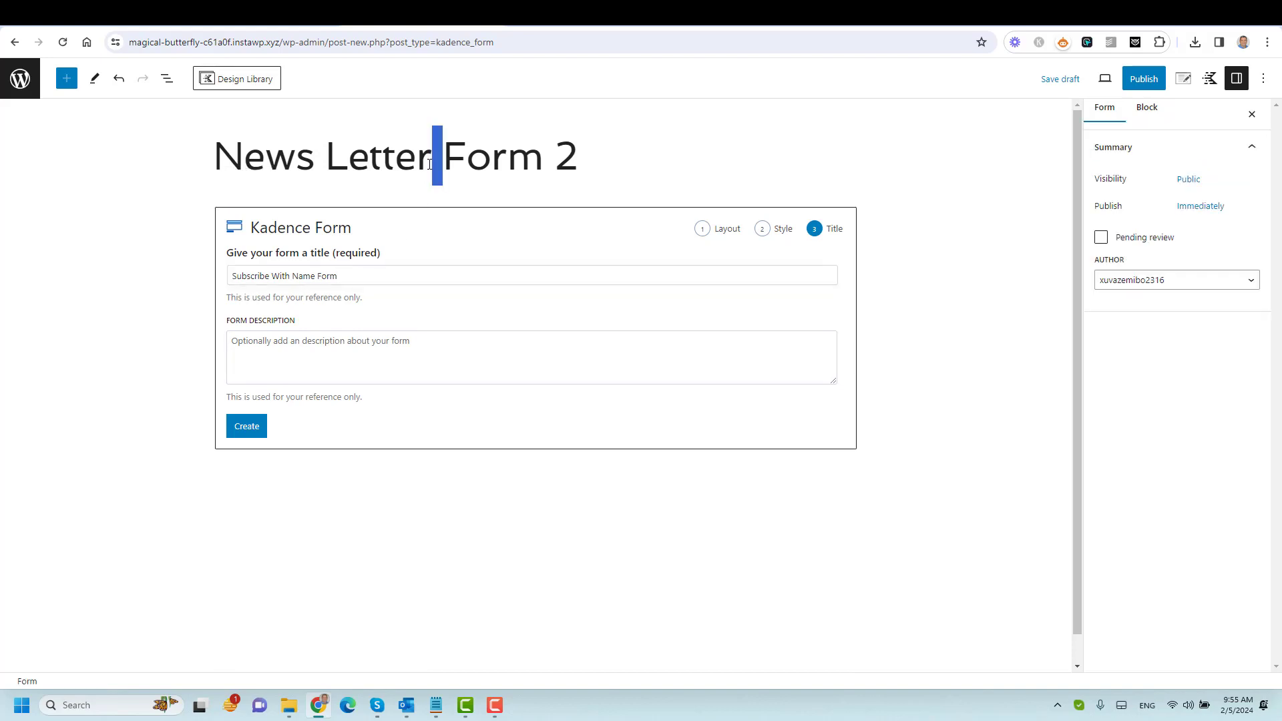
pyautogui.hotkey('ctrl', 'c')
pyautogui.click(435, 279)
pyautogui.hotkey('ctrl', 'a')
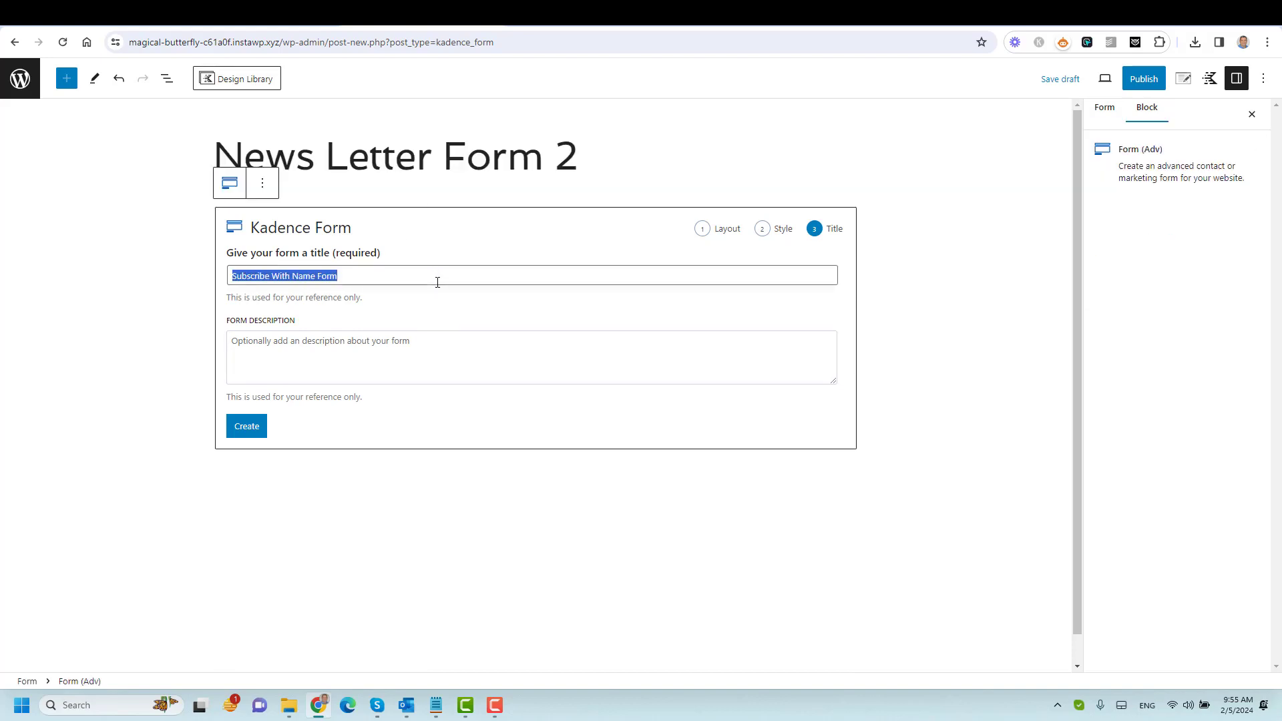
pyautogui.hotkey('ctrl', 'v')
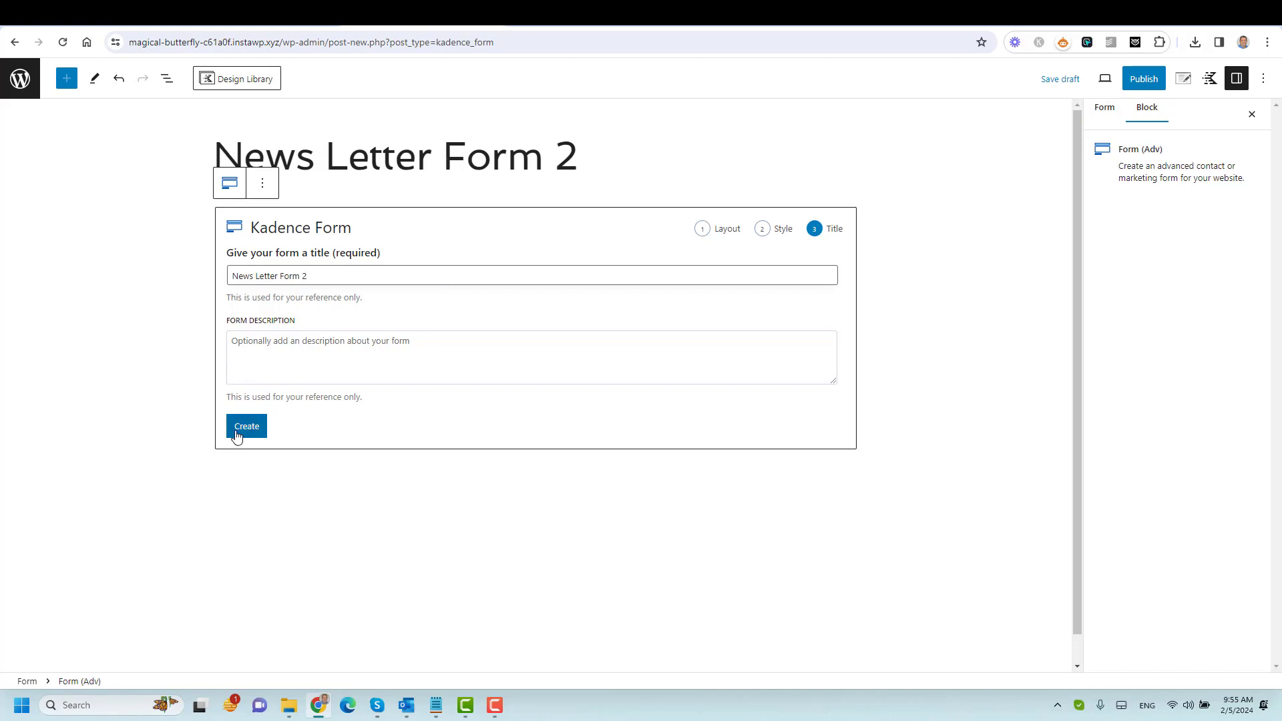
pyautogui.click(242, 432)
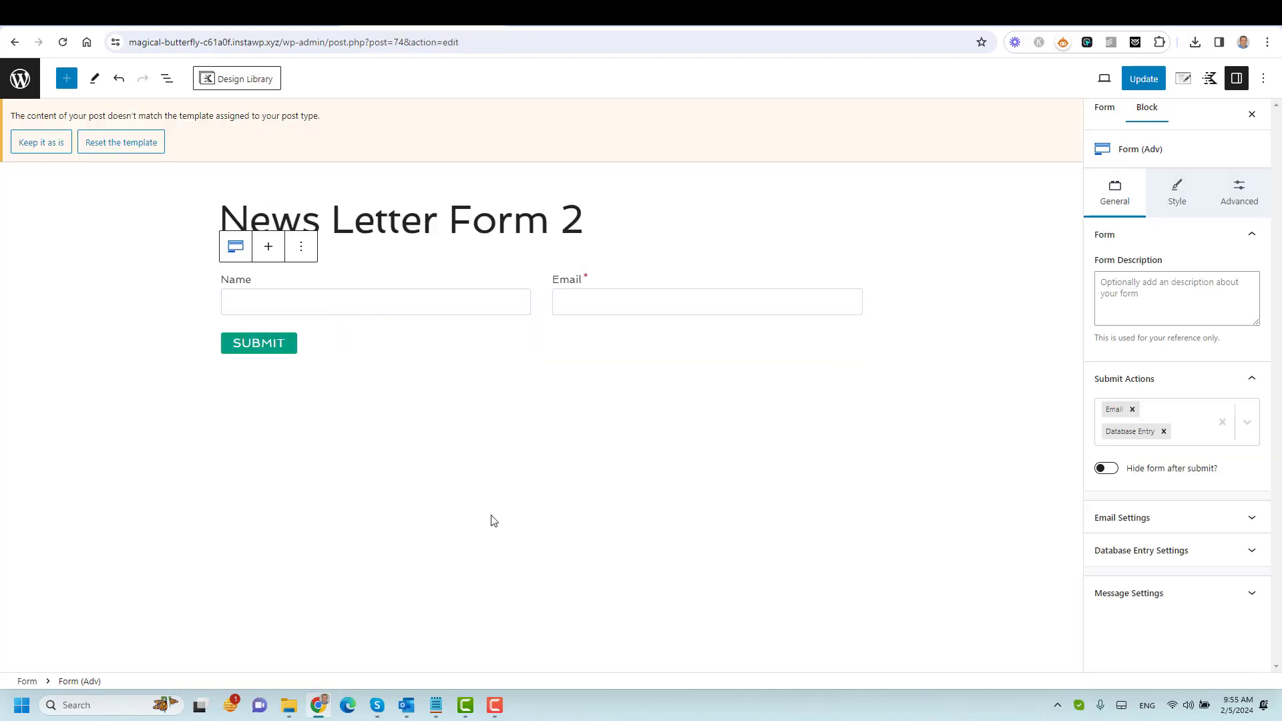
# Inspect the Name and Email field blocks, then choose 'Keep it as is' on the template mismatch notice.
pyautogui.click(478, 298)
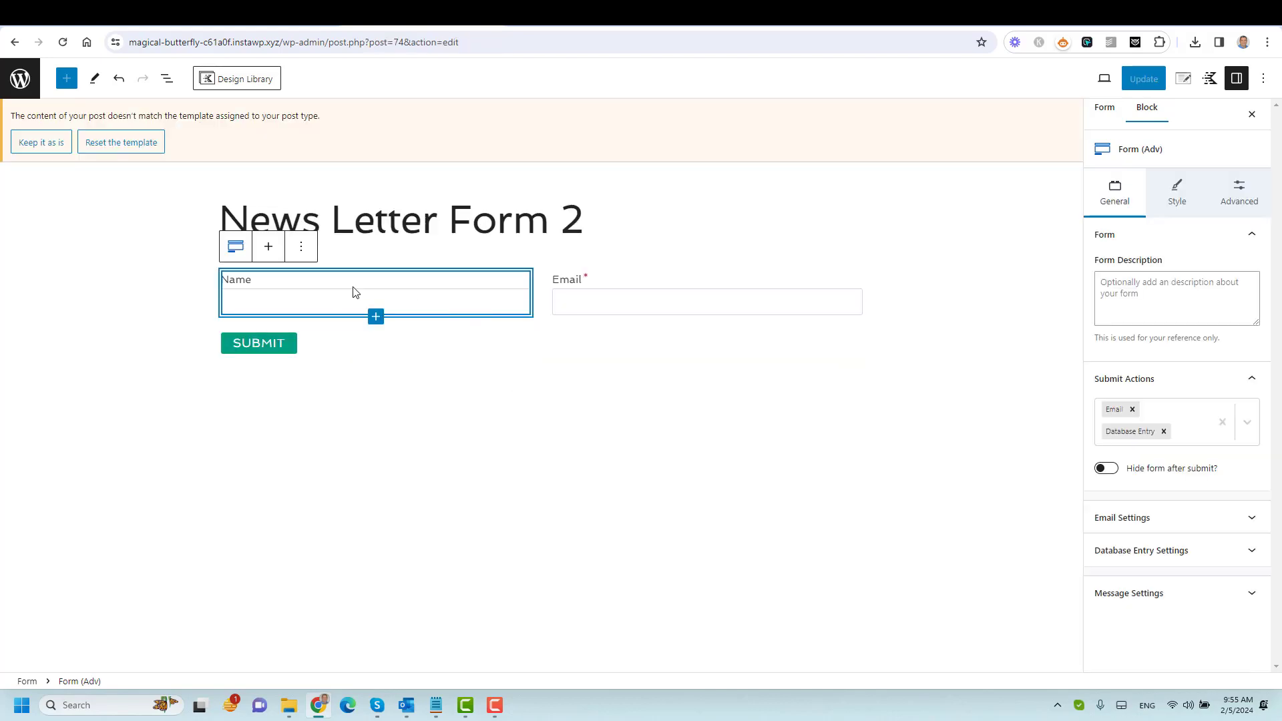
pyautogui.click(594, 290)
pyautogui.click(433, 313)
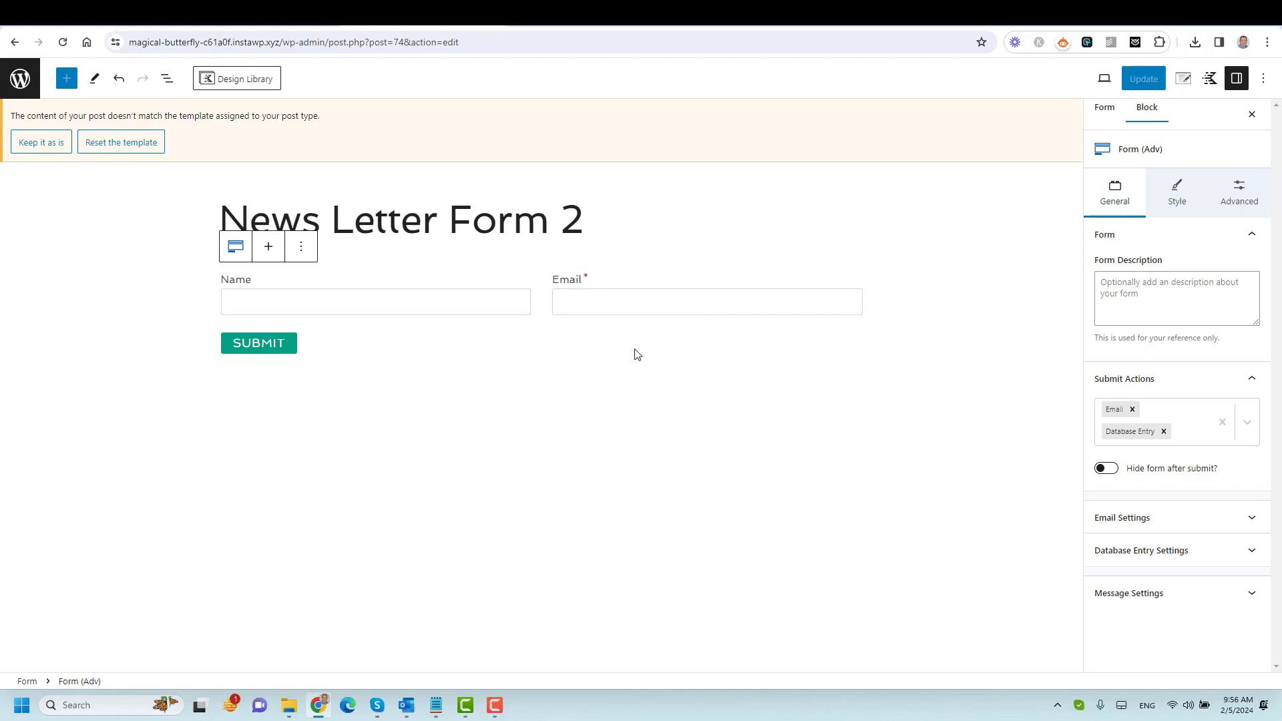
pyautogui.click(41, 142)
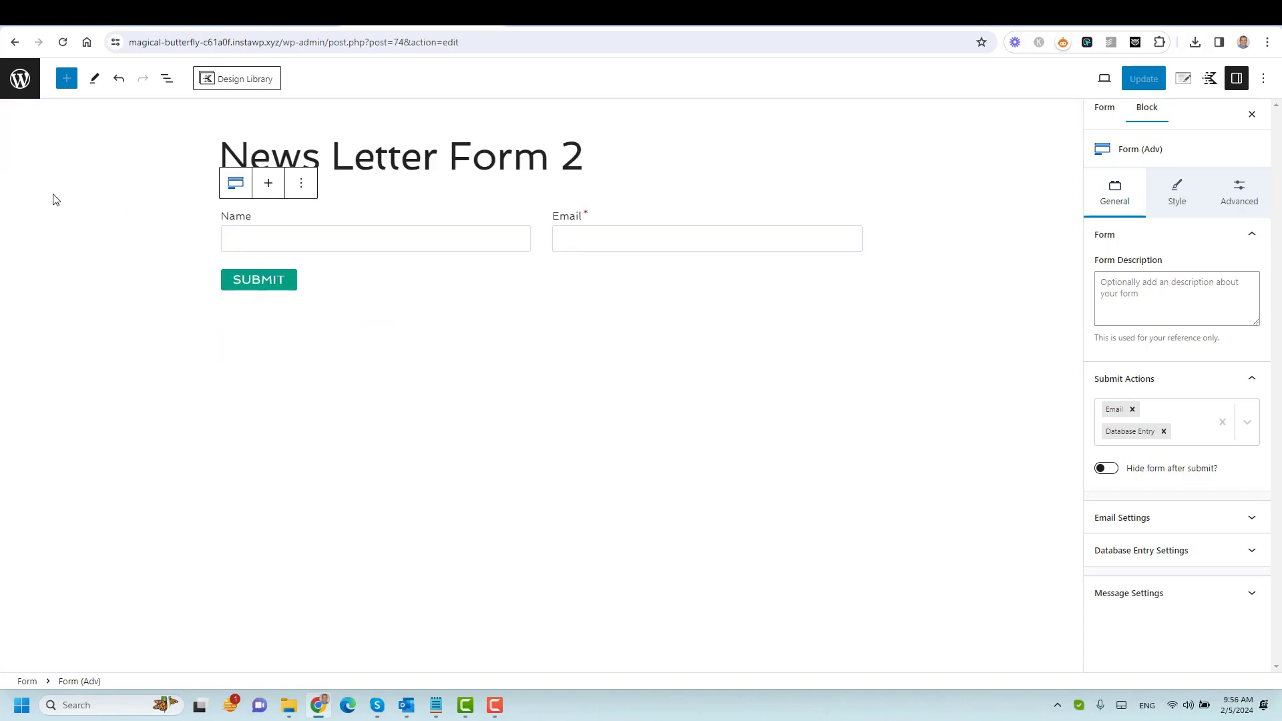
pyautogui.click(549, 157)
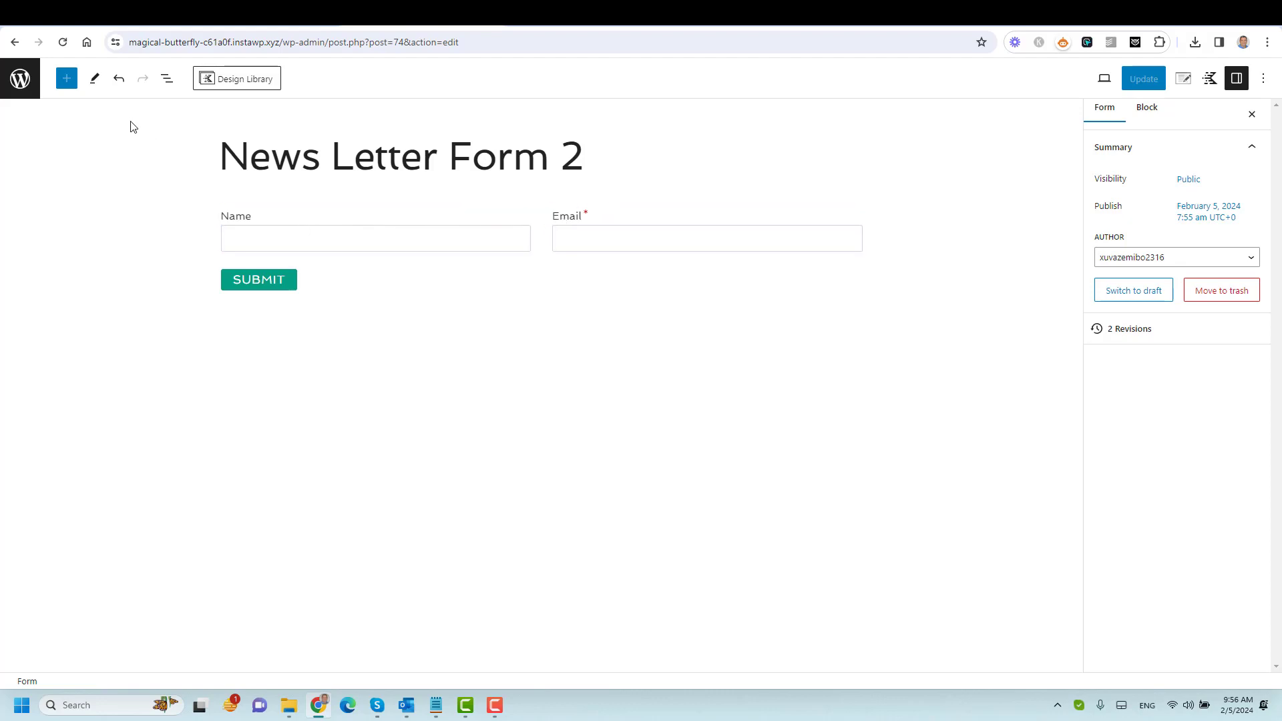
# Move the Email section into the Name column and reduce the Row Layout from 2 columns to 1.
pyautogui.click(167, 81)
pyautogui.click(13, 148)
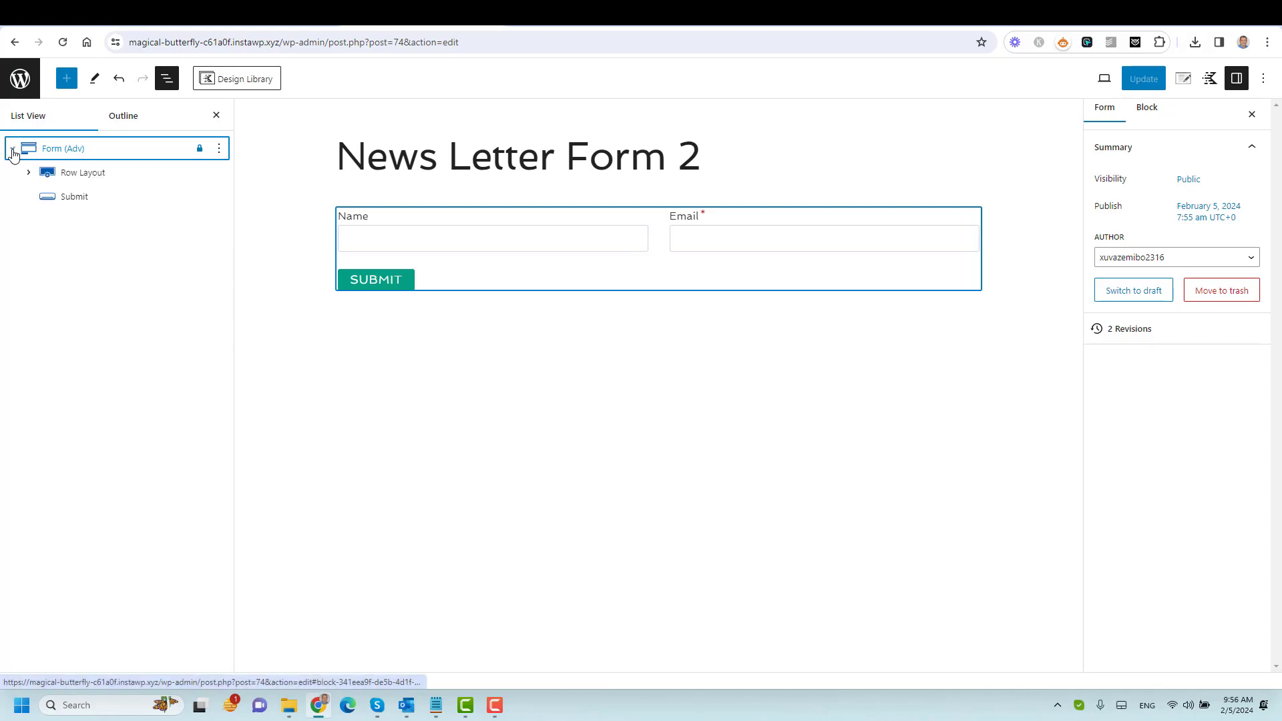
pyautogui.click(52, 175)
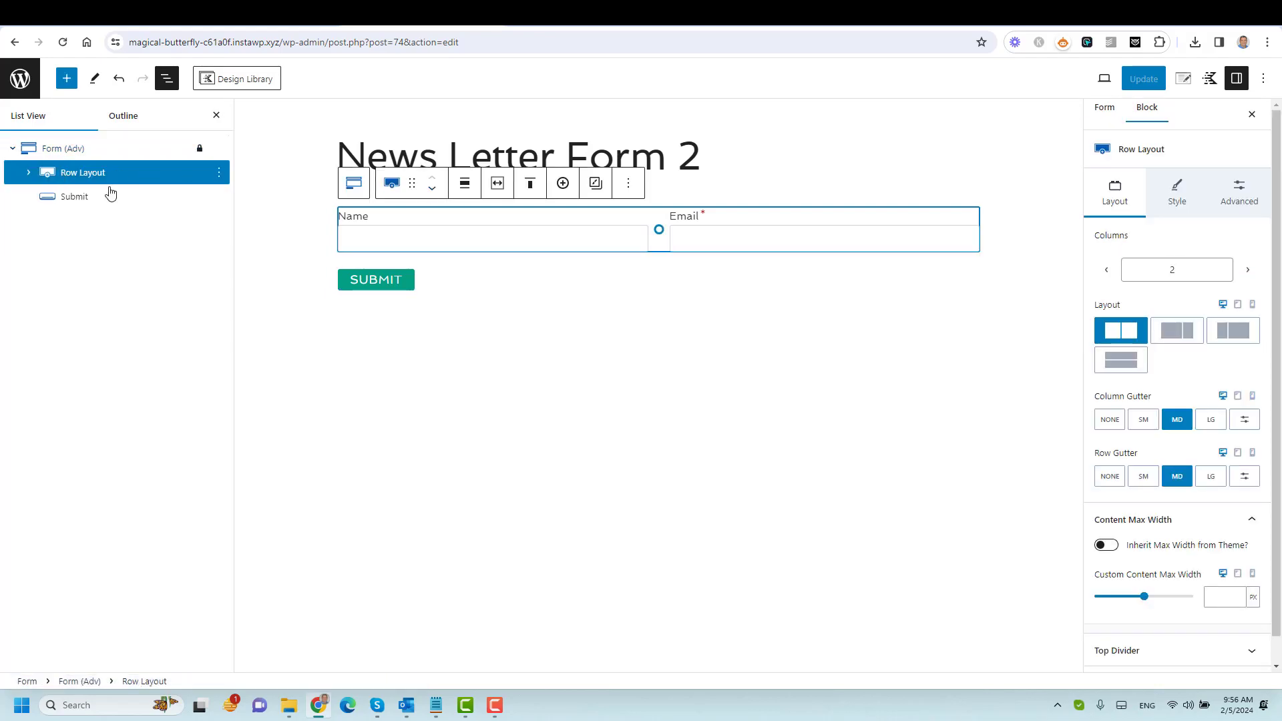
pyautogui.click(29, 173)
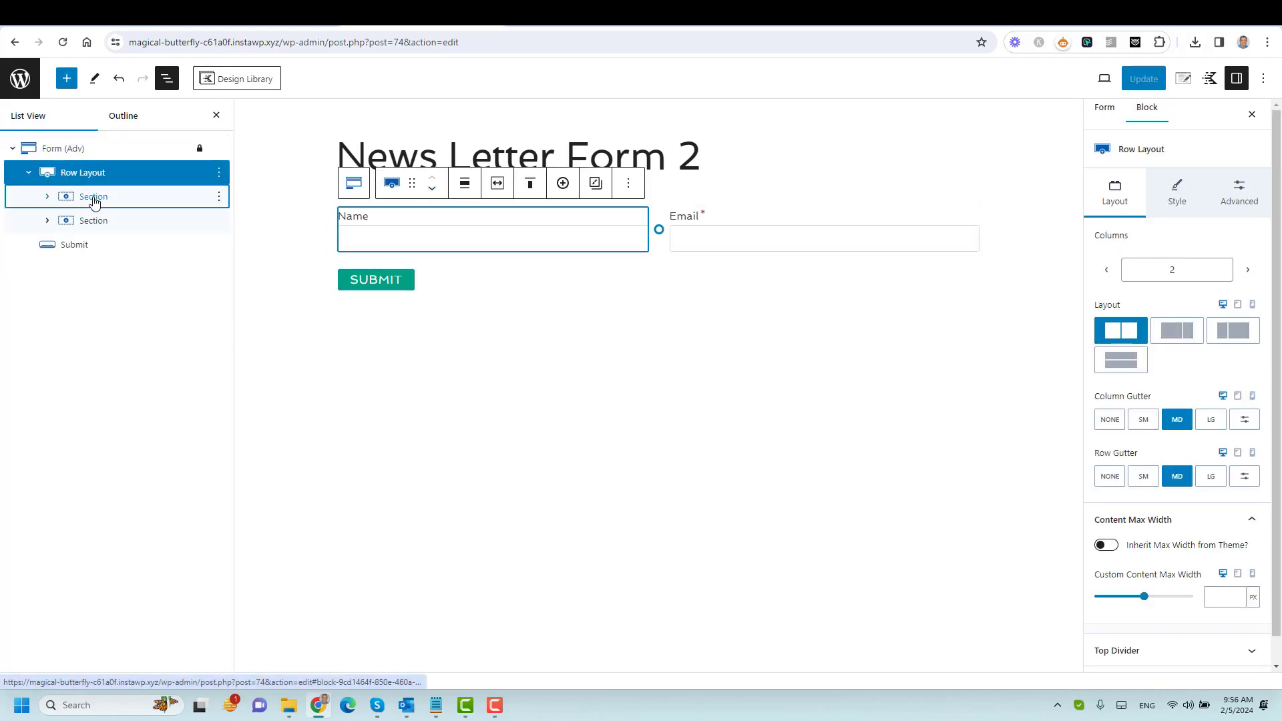
pyautogui.click(91, 197)
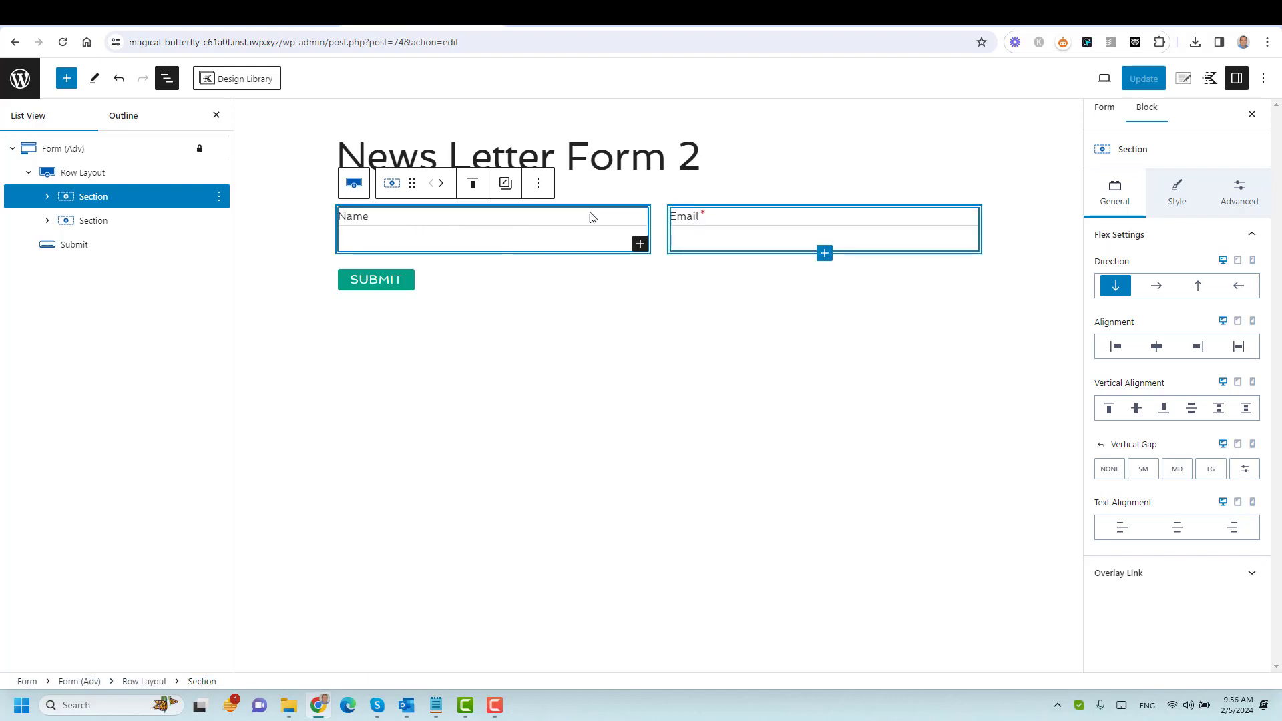
pyautogui.click(104, 229)
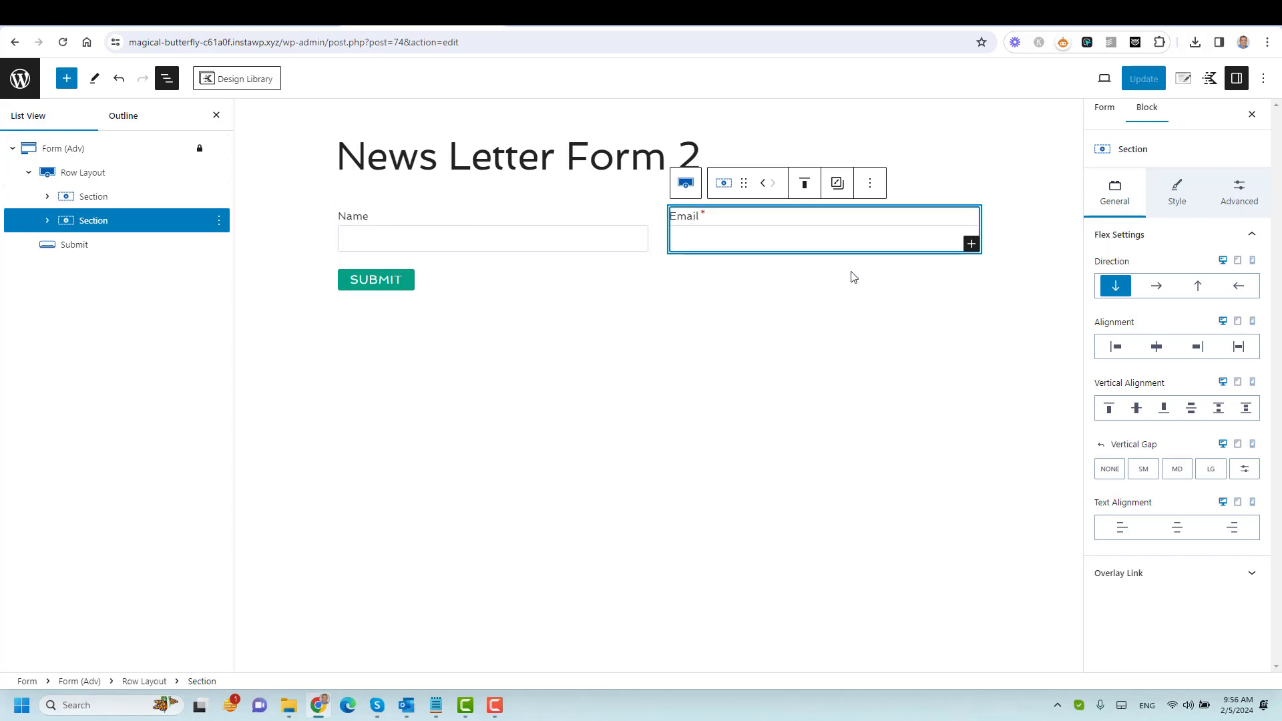
pyautogui.moveTo(743, 184); pyautogui.dragTo(545, 254)
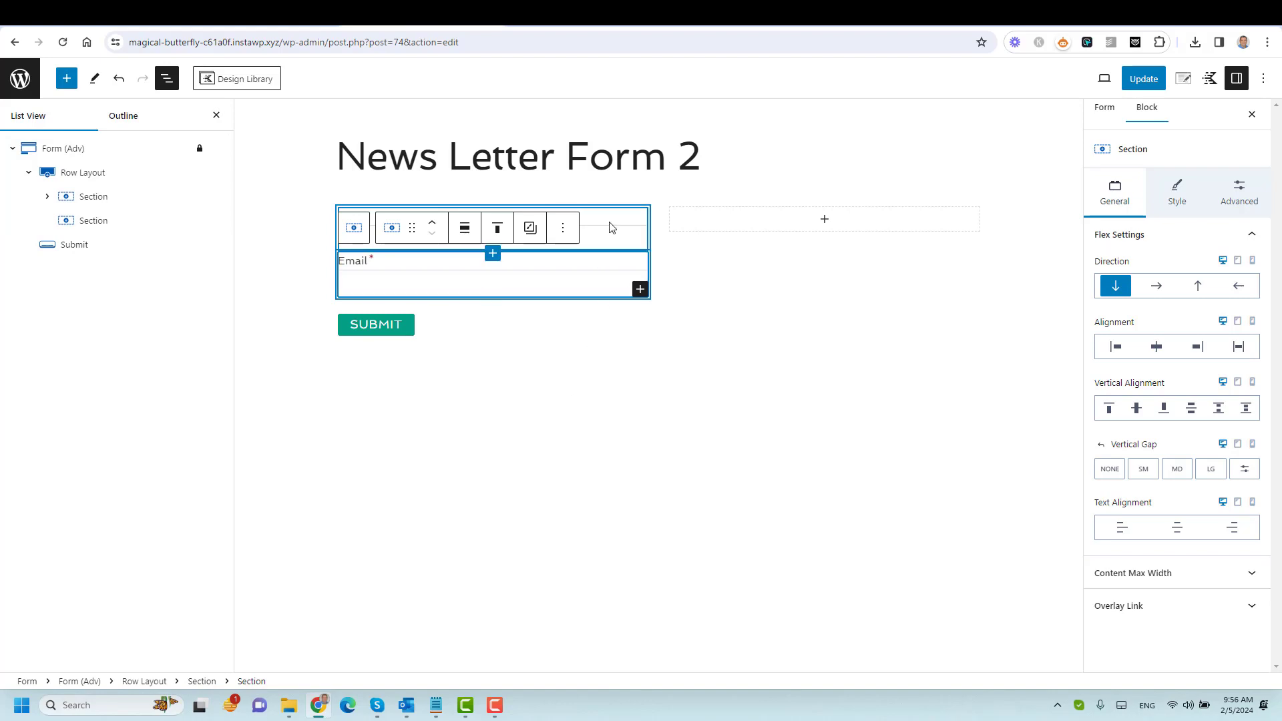
pyautogui.click(632, 320)
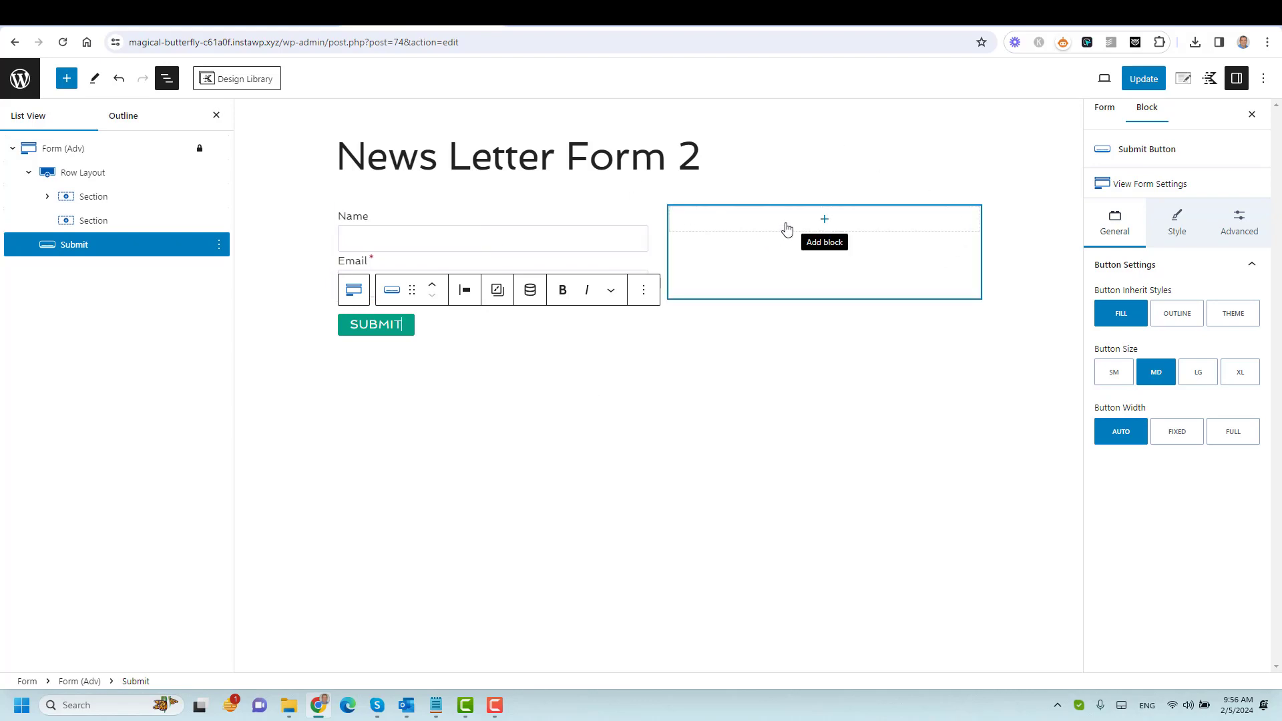
pyautogui.click(99, 177)
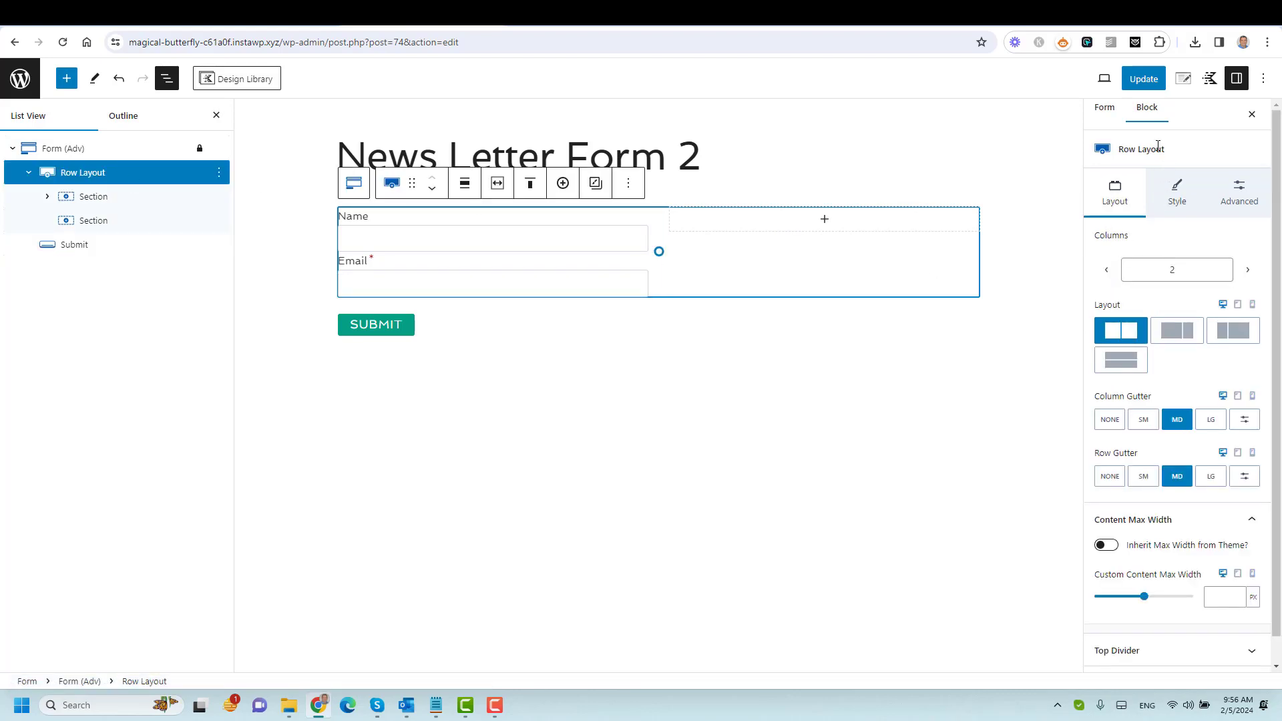
pyautogui.click(1107, 271)
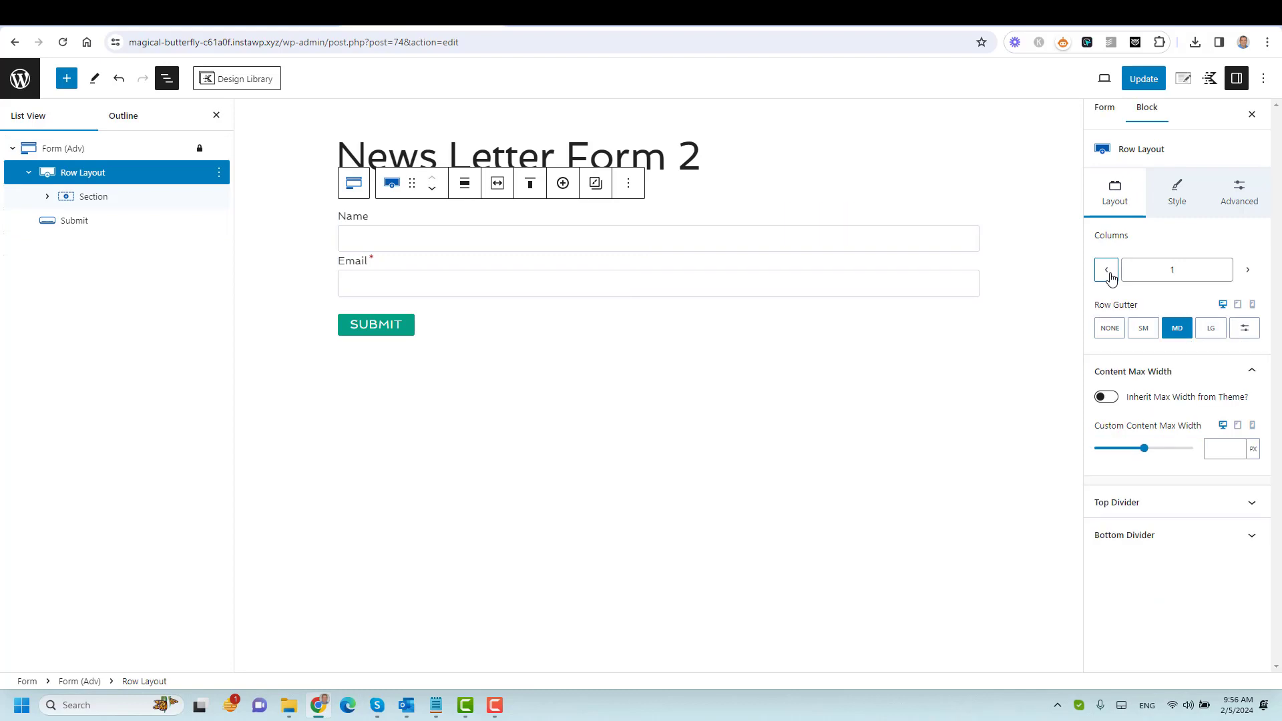
# Justify the Submit button to center and change its label from Submit to 'Sign up now'.
pyautogui.click(397, 334)
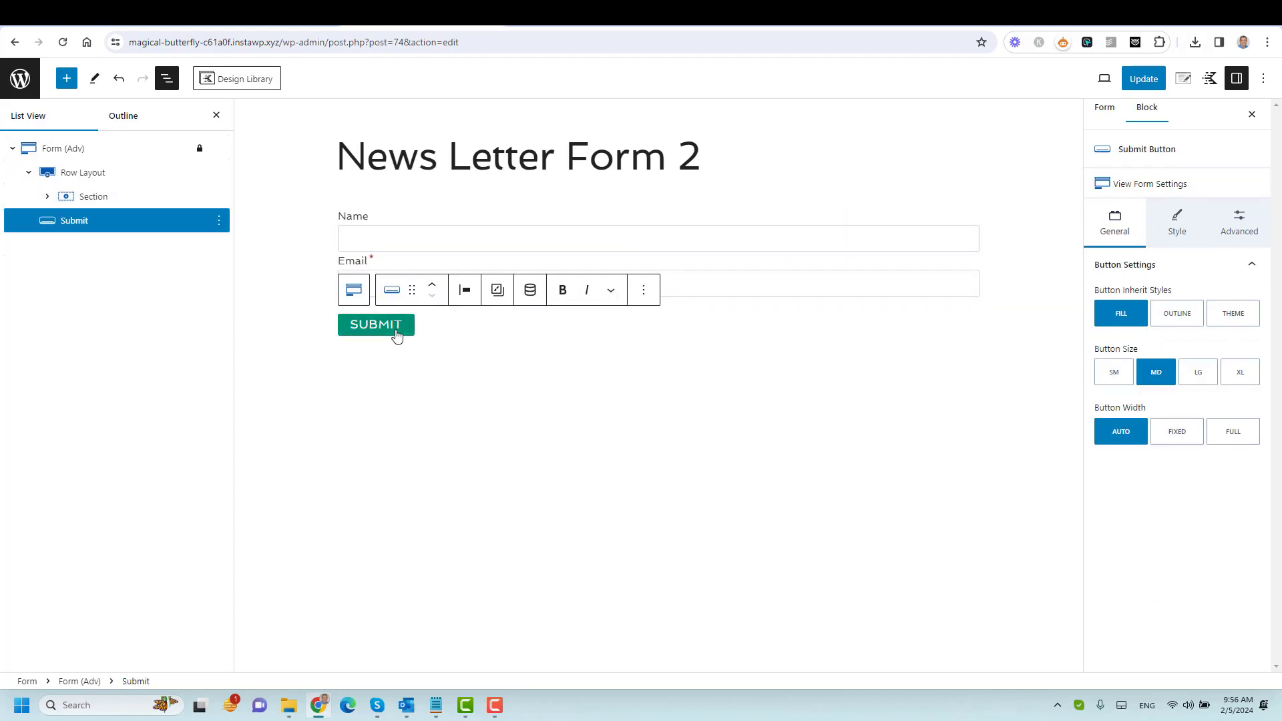
pyautogui.click(465, 290)
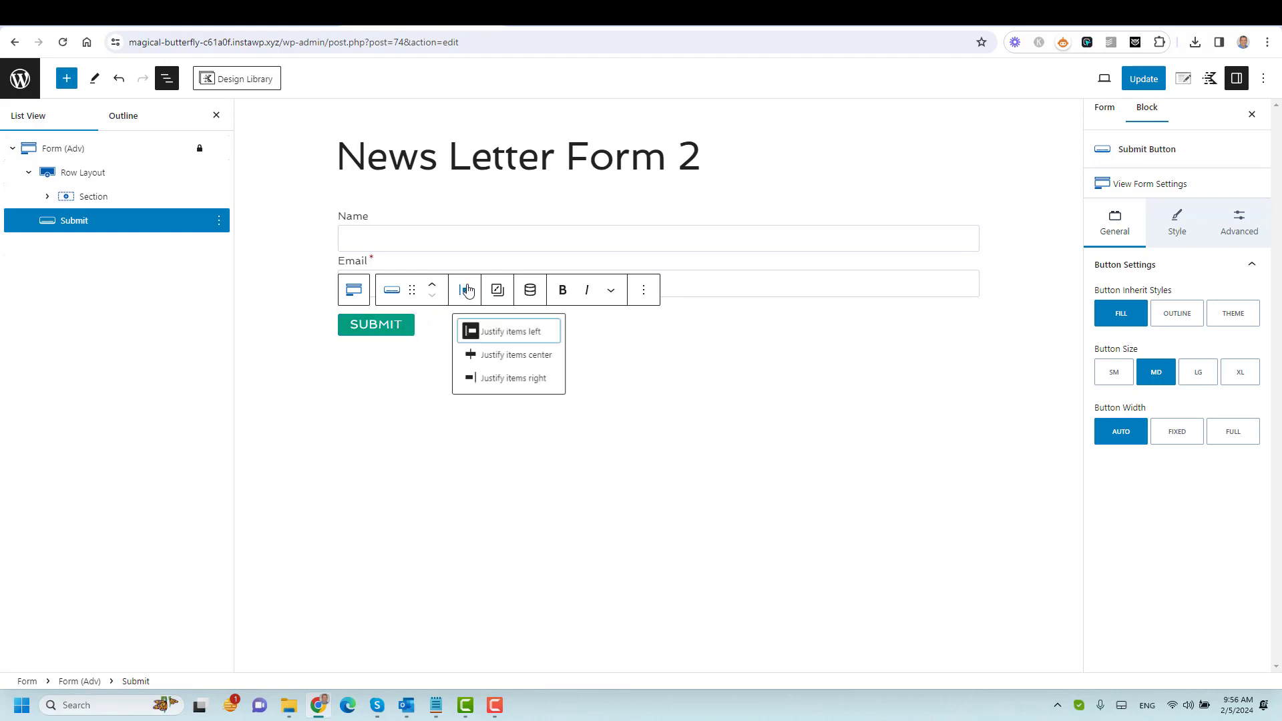
pyautogui.click(506, 361)
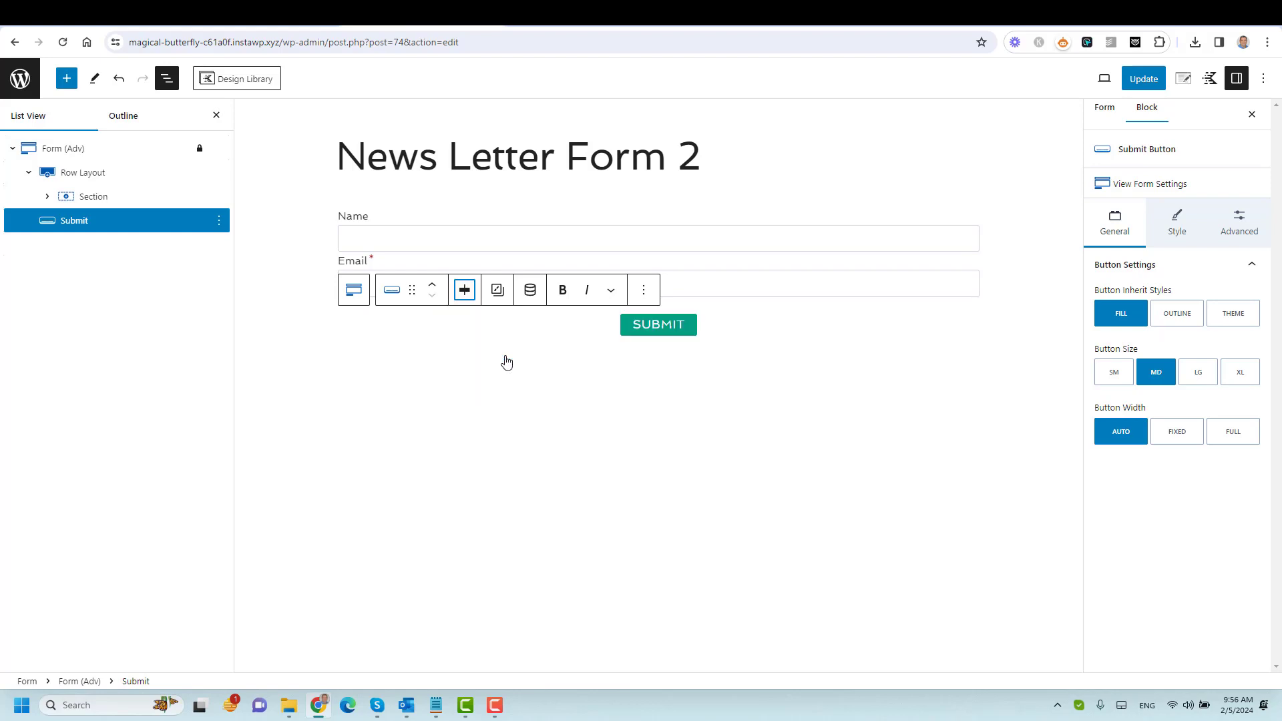
pyautogui.doubleClick(659, 327)
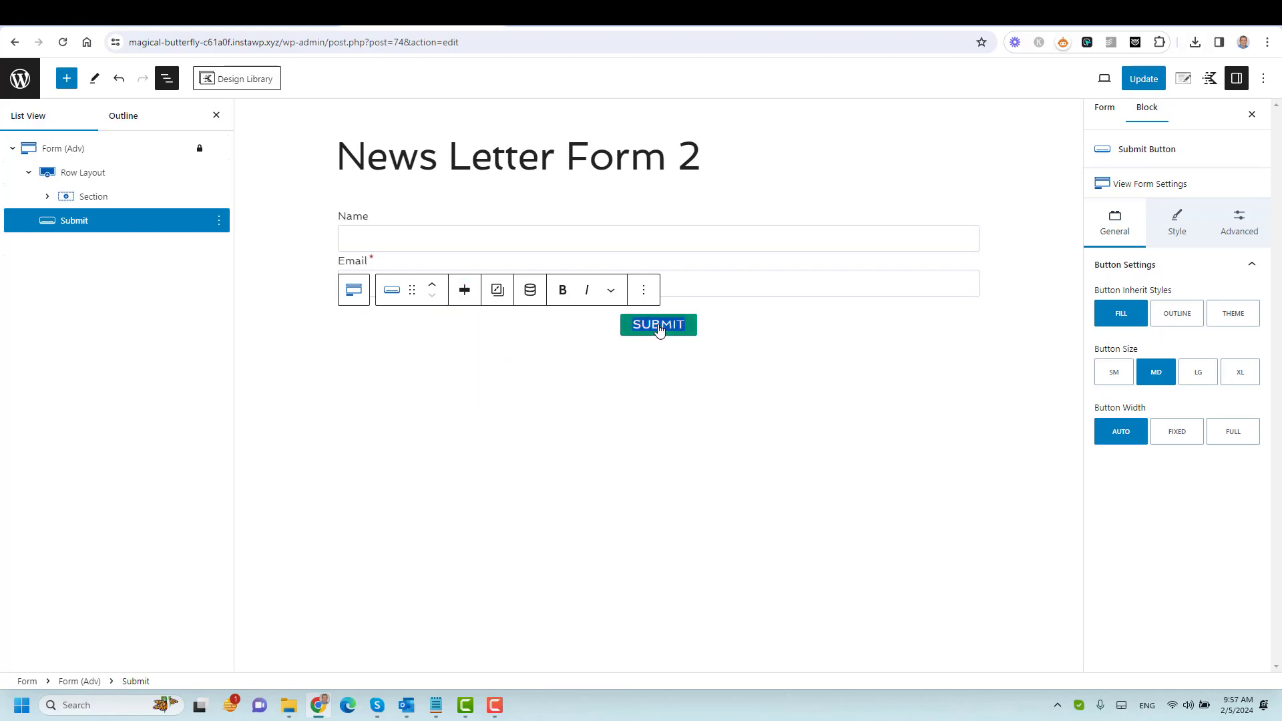
pyautogui.write('Sign up')
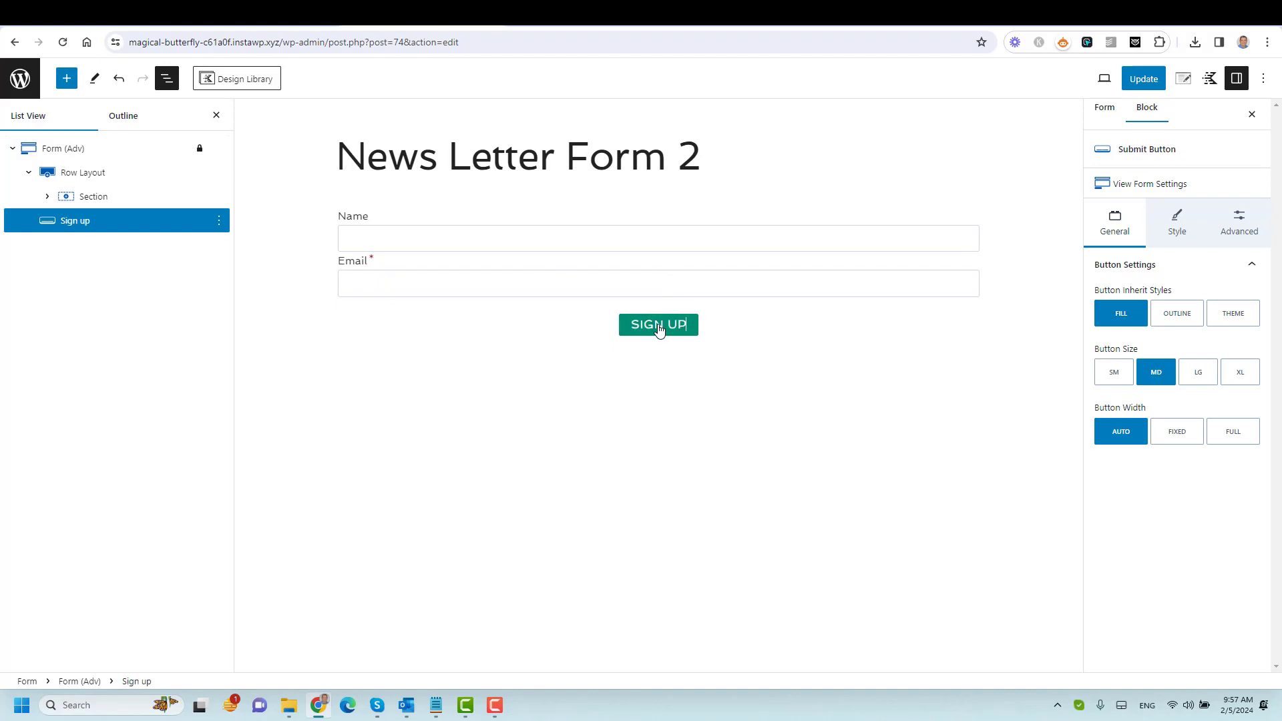
pyautogui.write(' now')
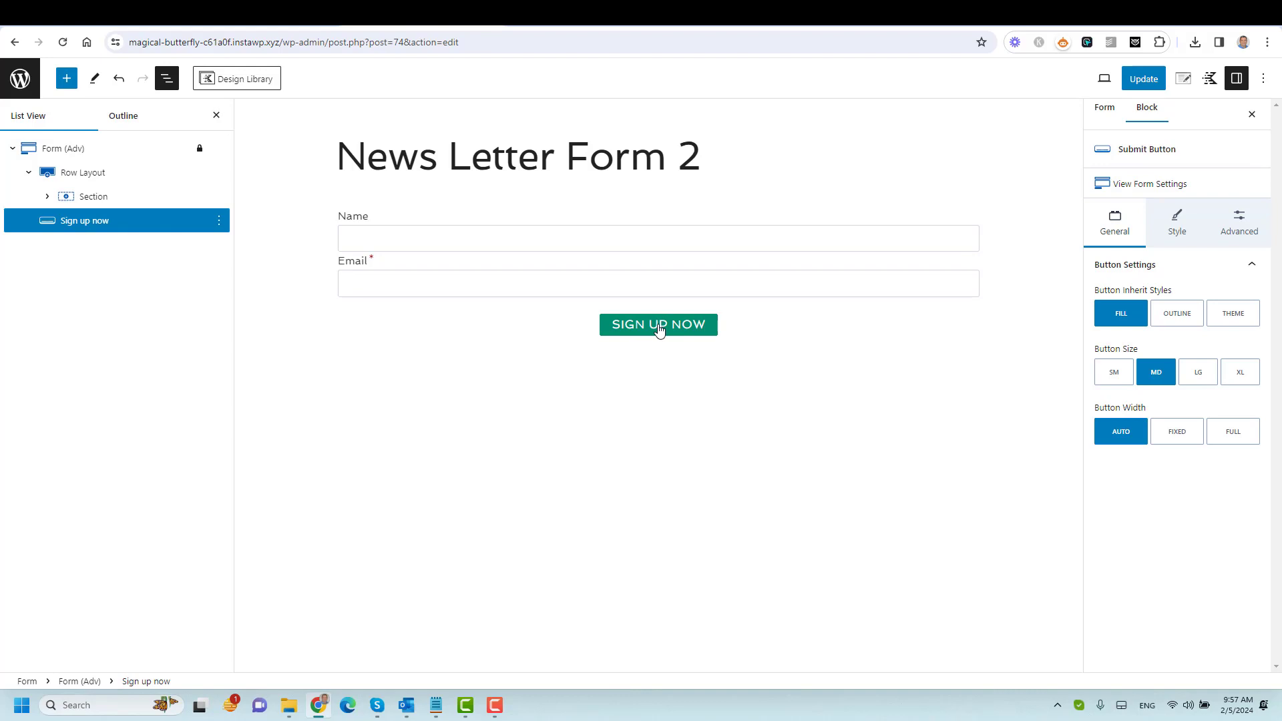
pyautogui.click(587, 318)
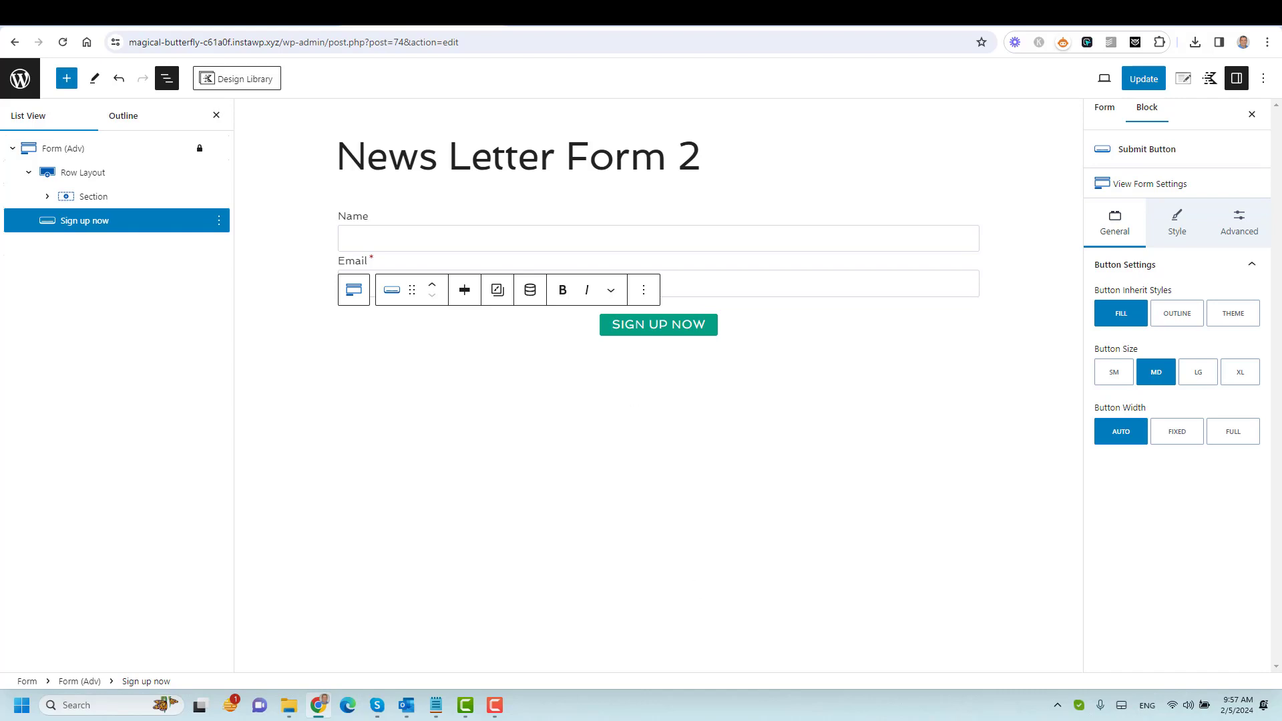
# Clear the form's Email and Database Entry submit actions and add Redirect instead.
pyautogui.click(57, 158)
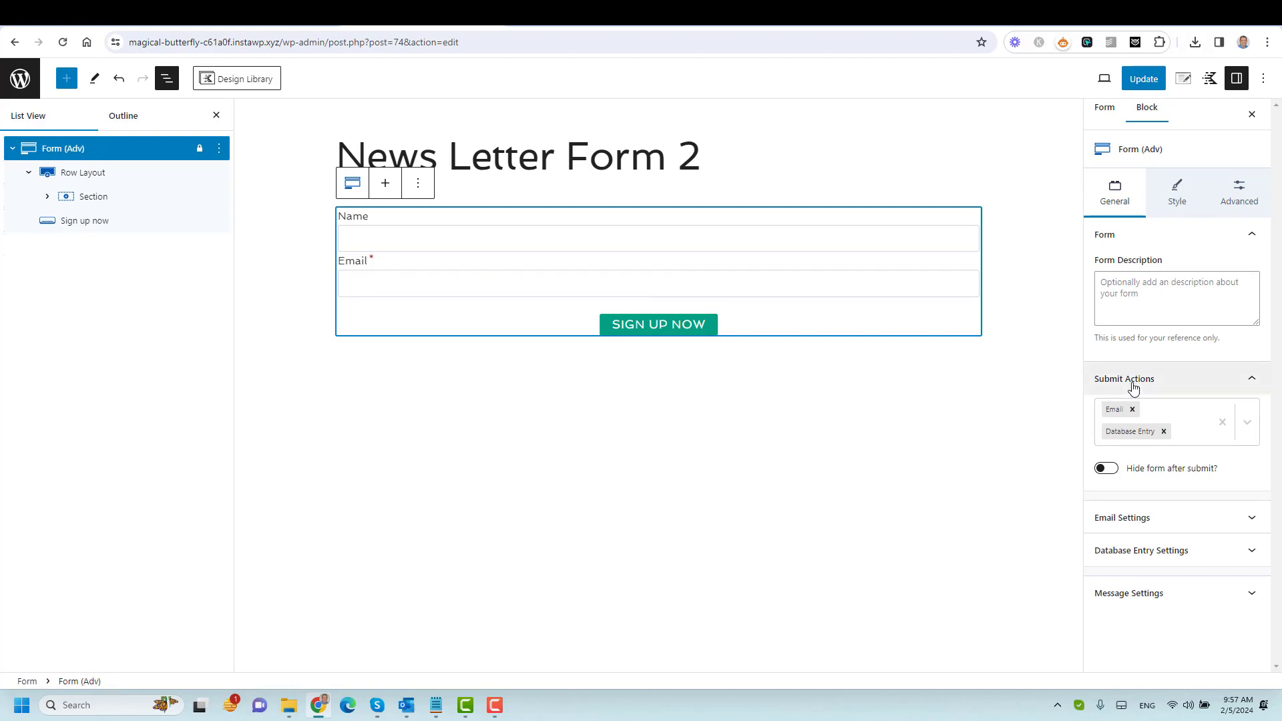
pyautogui.click(1223, 422)
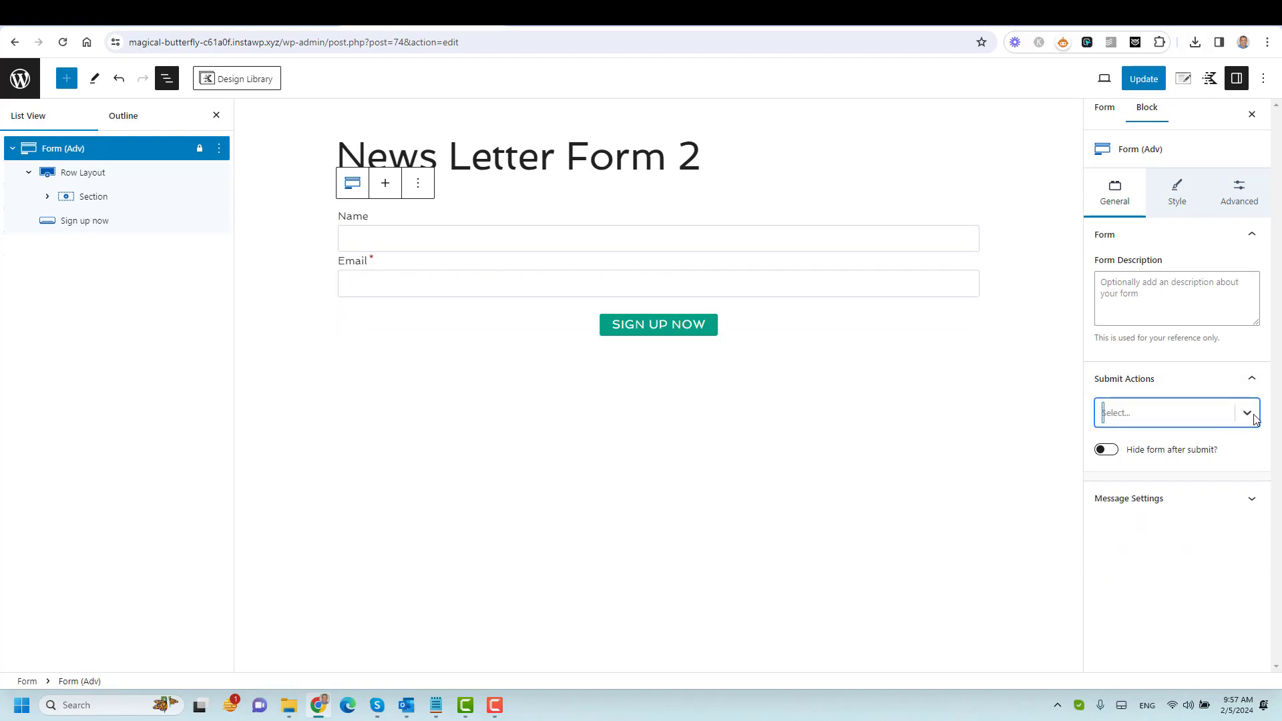
pyautogui.click(1248, 414)
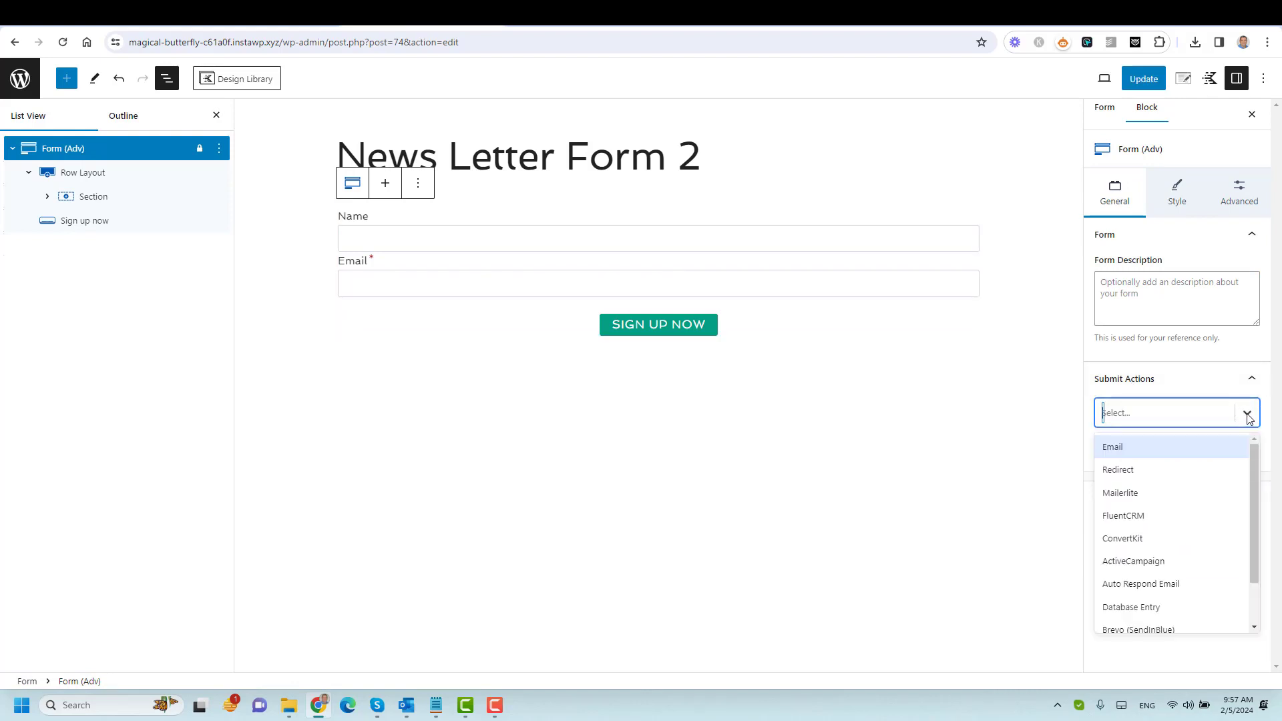
pyautogui.click(1200, 467)
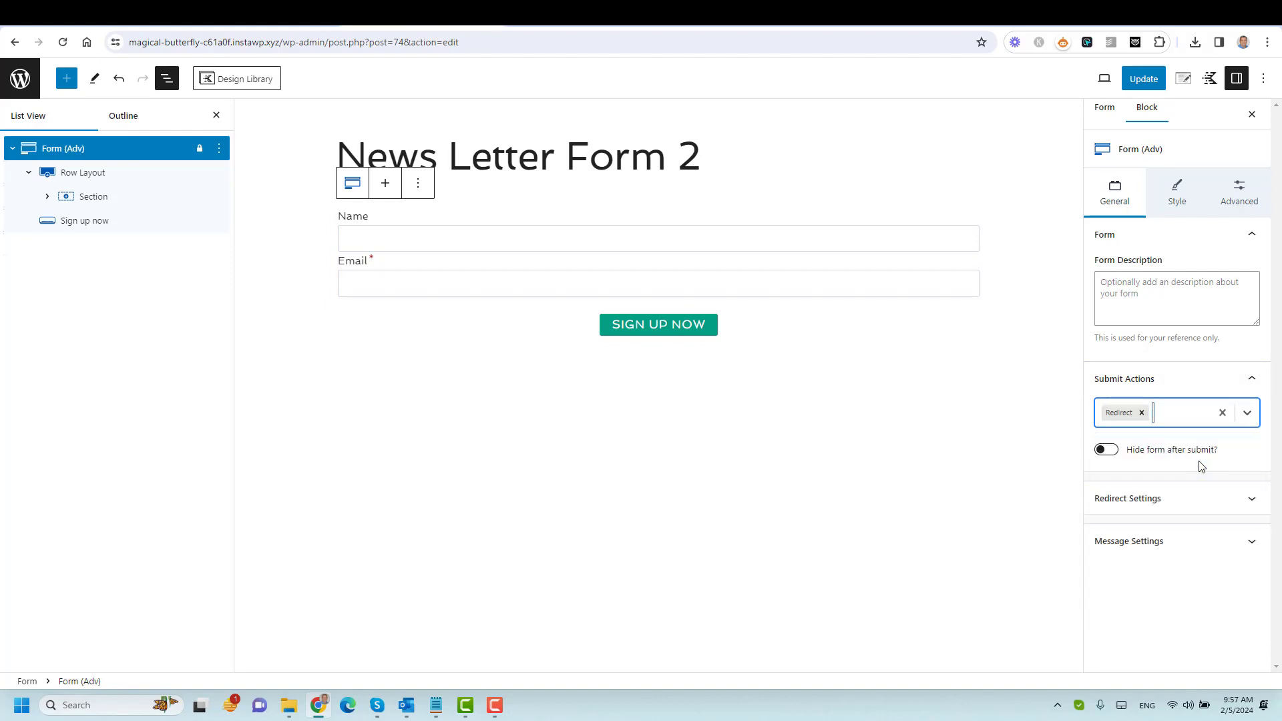
# Add FluentCRM as a second submit action alongside Redirect.
pyautogui.click(1246, 414)
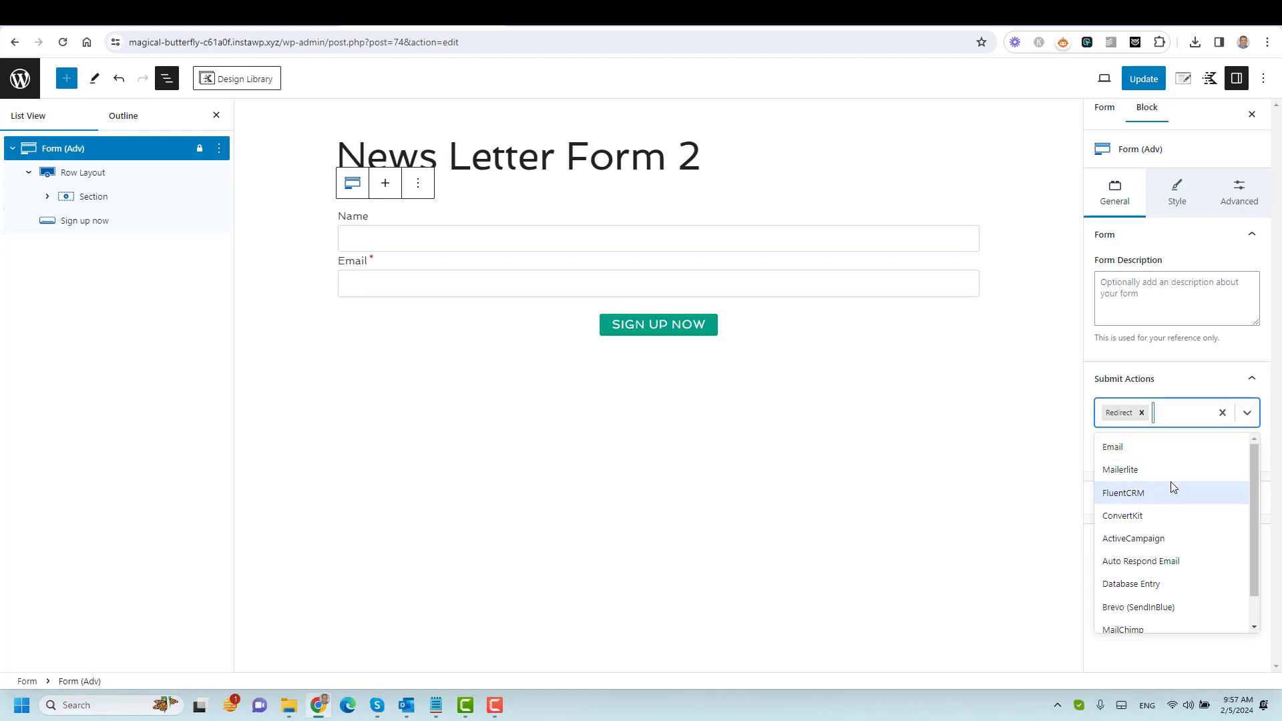
pyautogui.scroll(-1, 1174, 528)
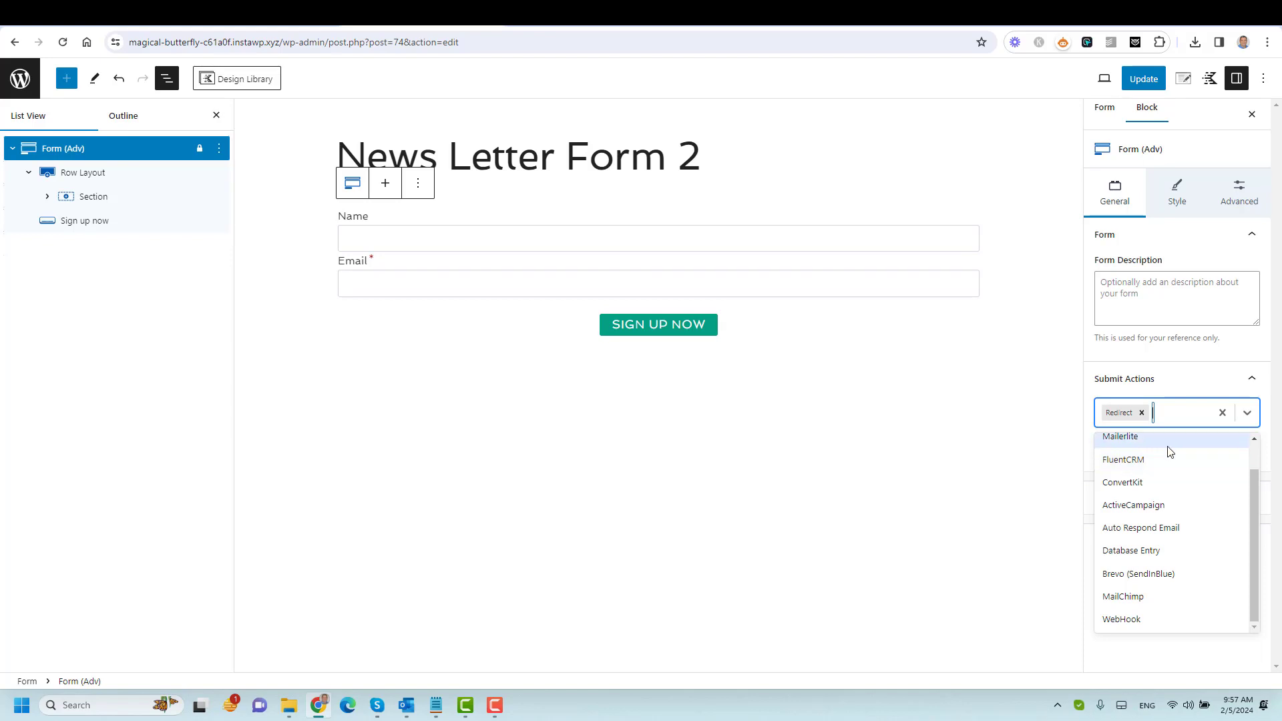
pyautogui.scroll(1, 1179, 482)
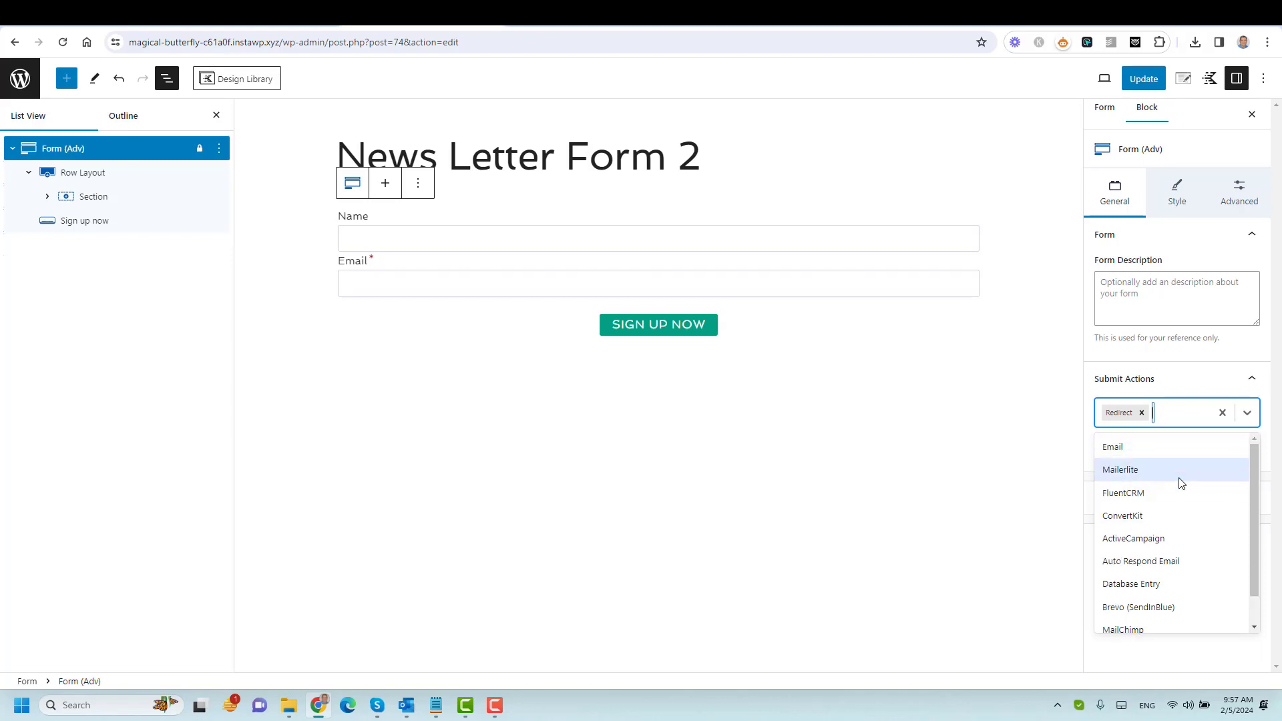
pyautogui.click(1032, 587)
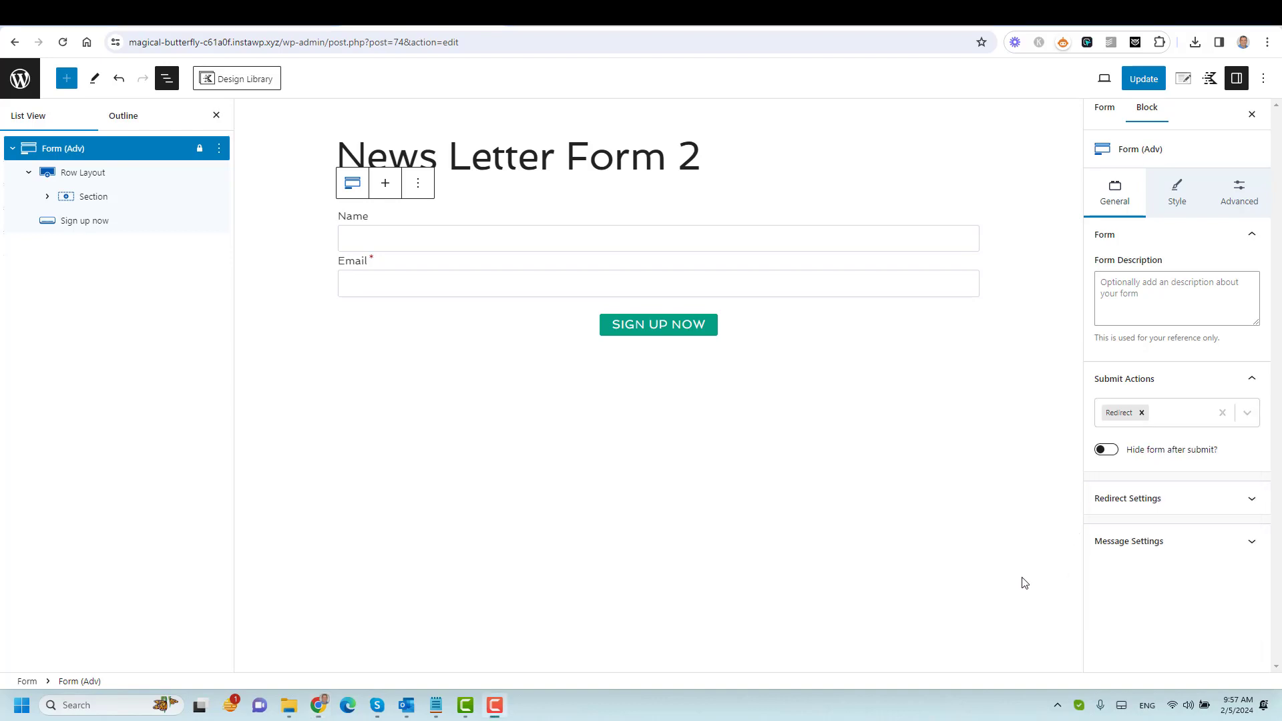
pyautogui.click(1199, 424)
pyautogui.scroll(-1, 1201, 537)
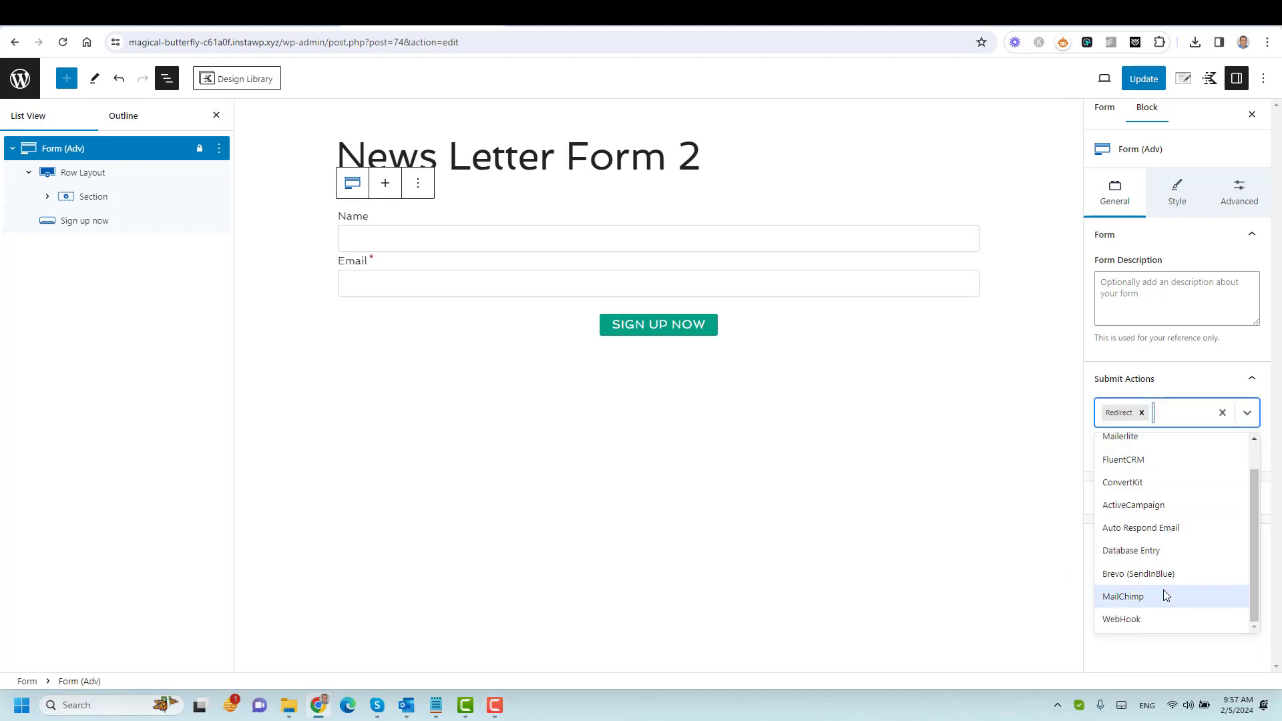
pyautogui.scroll(1, 1221, 508)
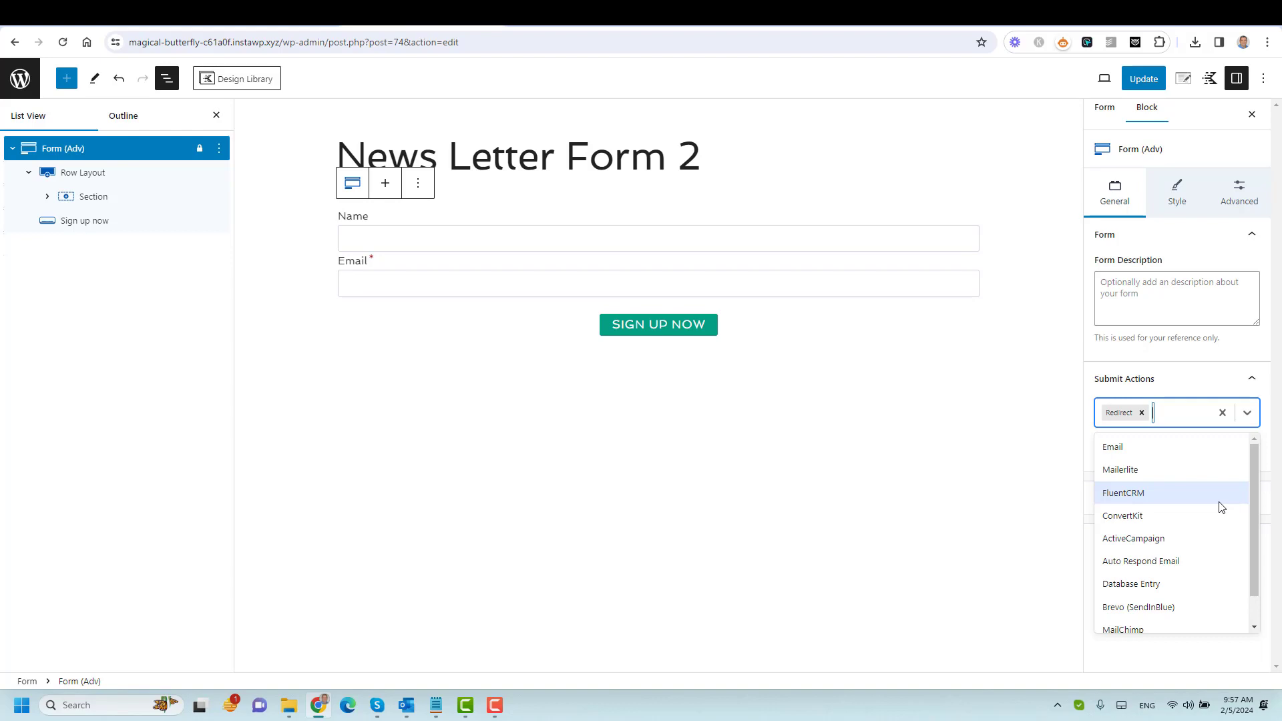
pyautogui.click(1221, 508)
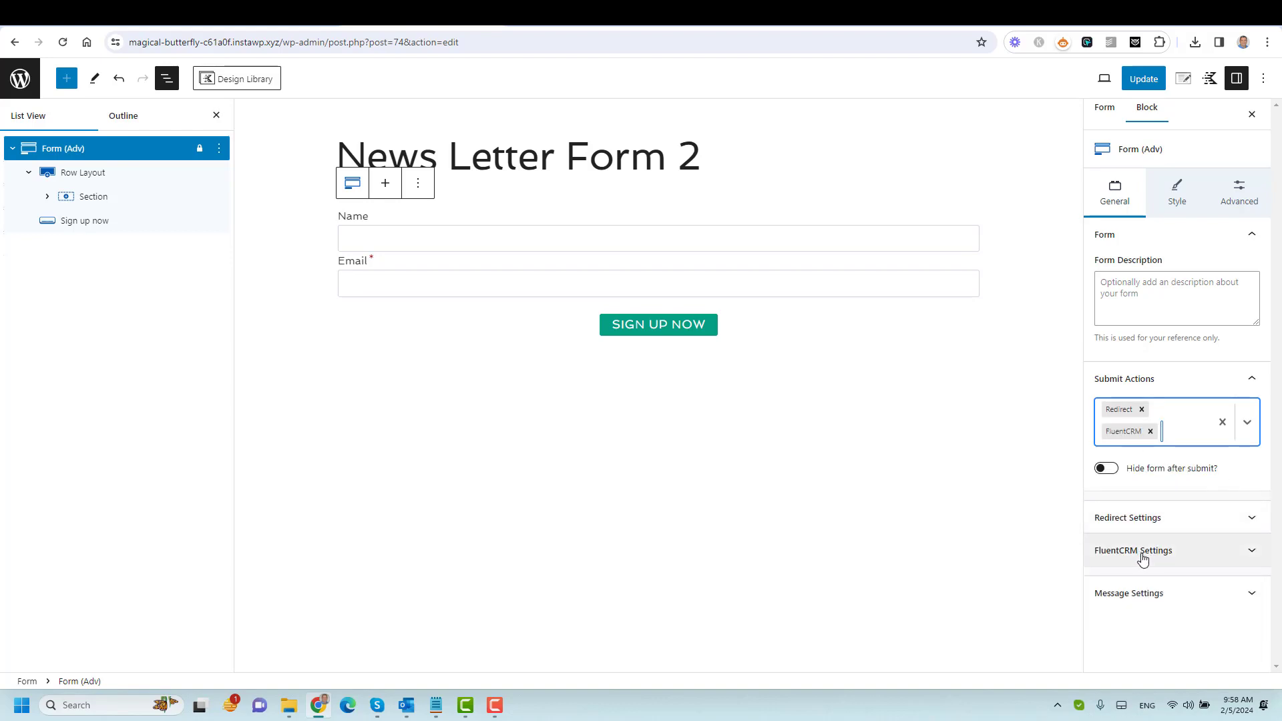
# Set the Redirect Settings destination to the Thank You page.
pyautogui.click(1161, 521)
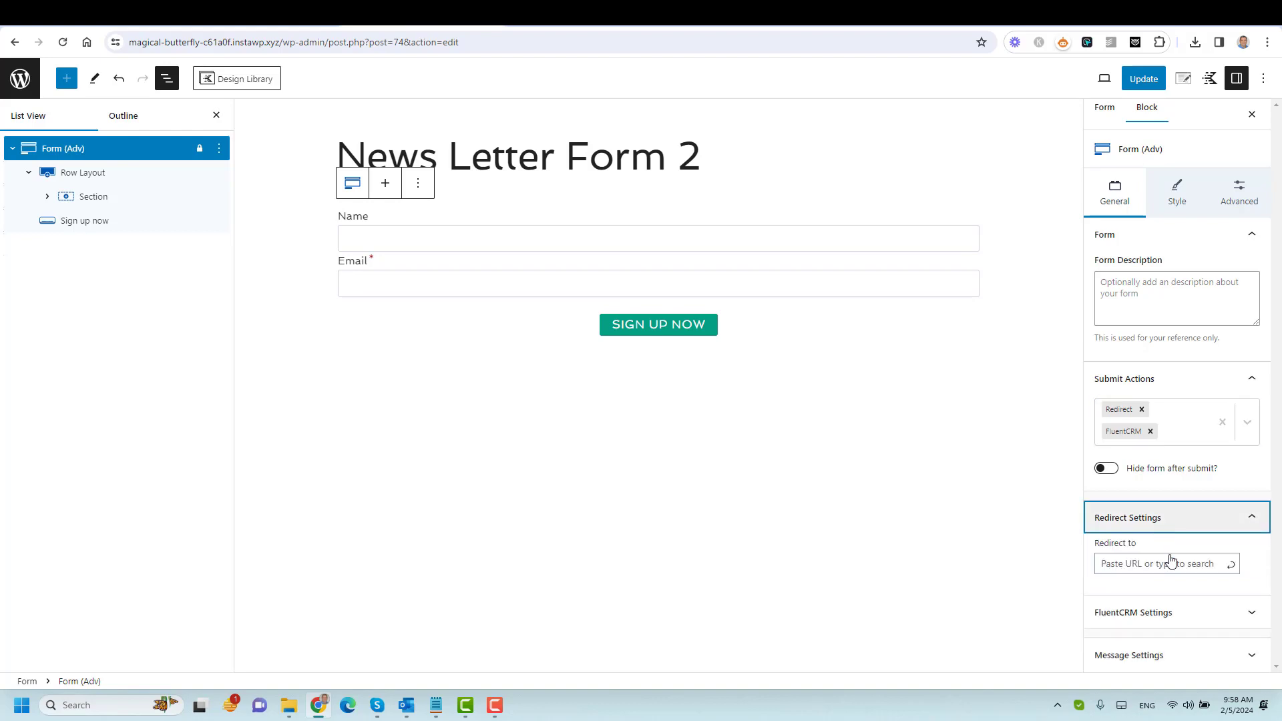
pyautogui.click(1173, 564)
pyautogui.write('thank')
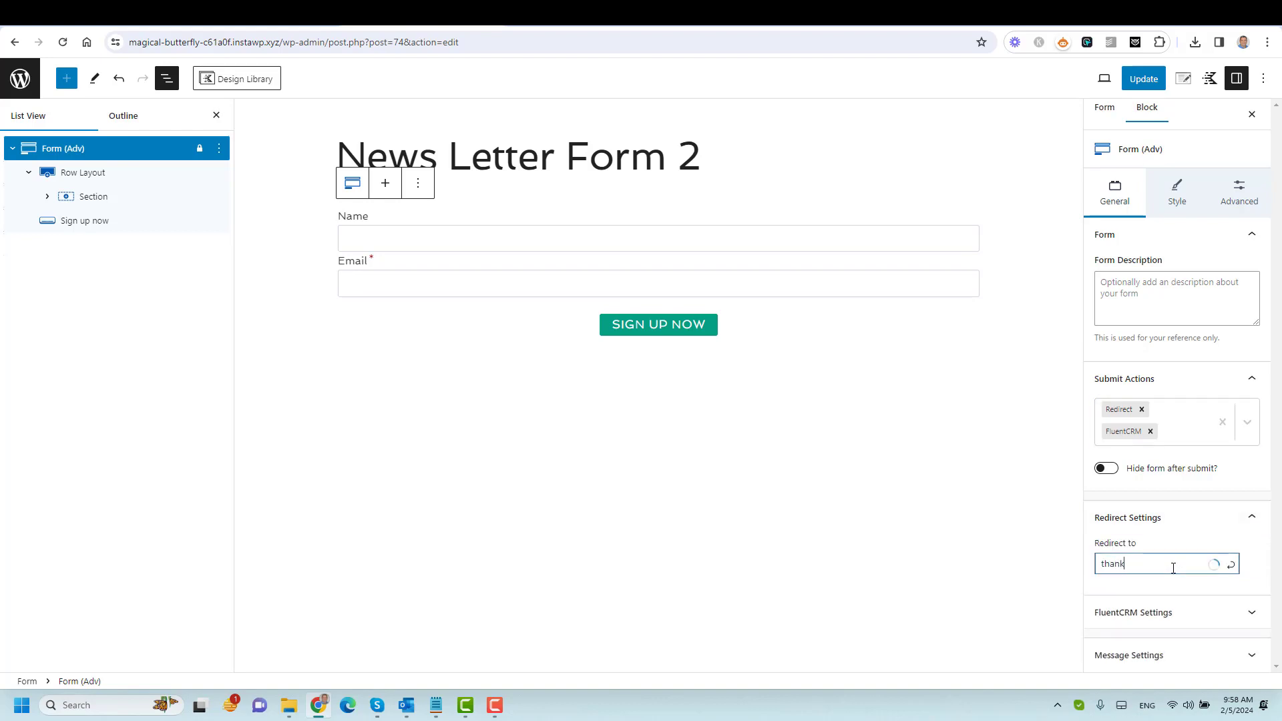
pyautogui.click(1171, 595)
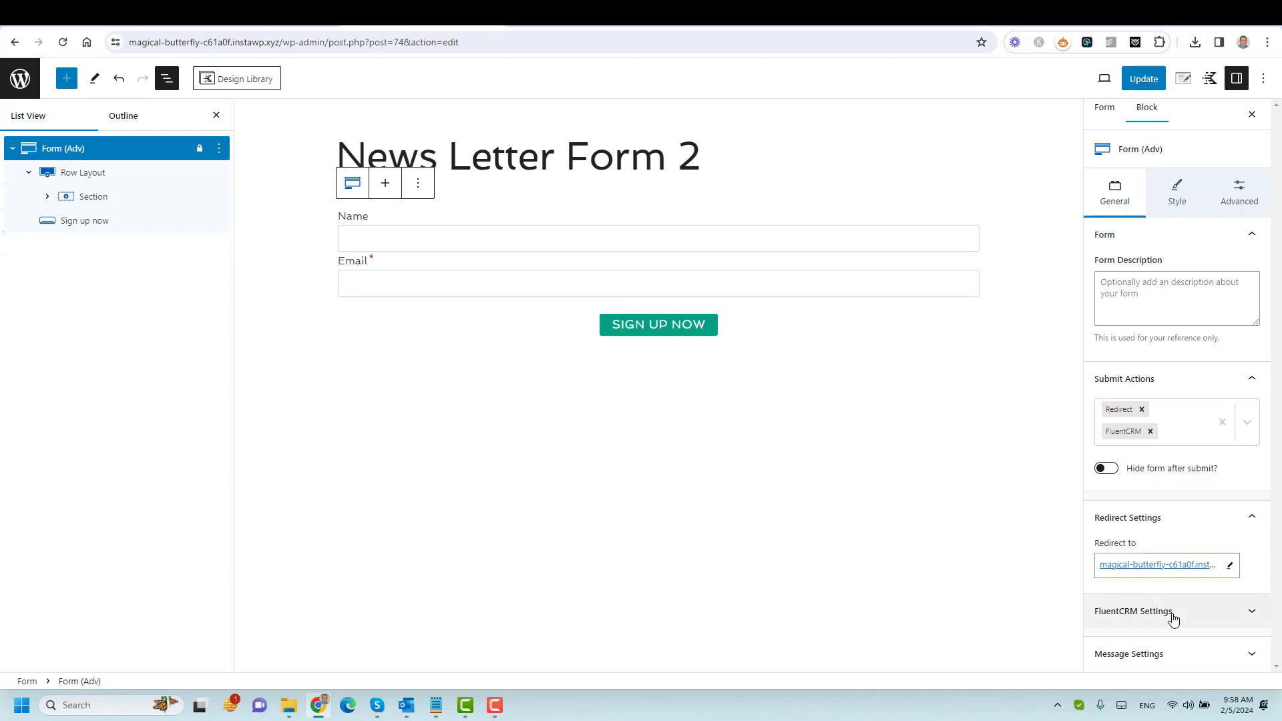
# In FluentCRM Settings, add new subscribers to the Leads list.
pyautogui.click(1170, 613)
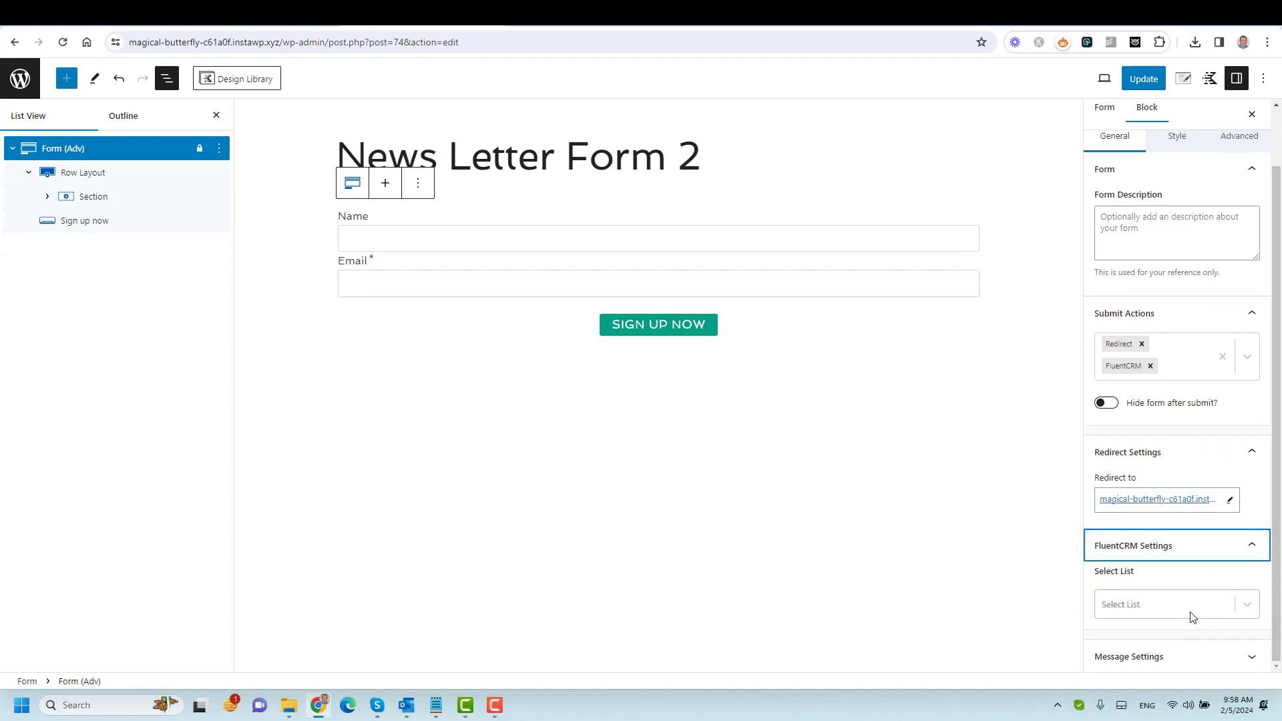
pyautogui.click(1191, 612)
pyautogui.click(1181, 640)
pyautogui.scroll(-3, 1206, 580)
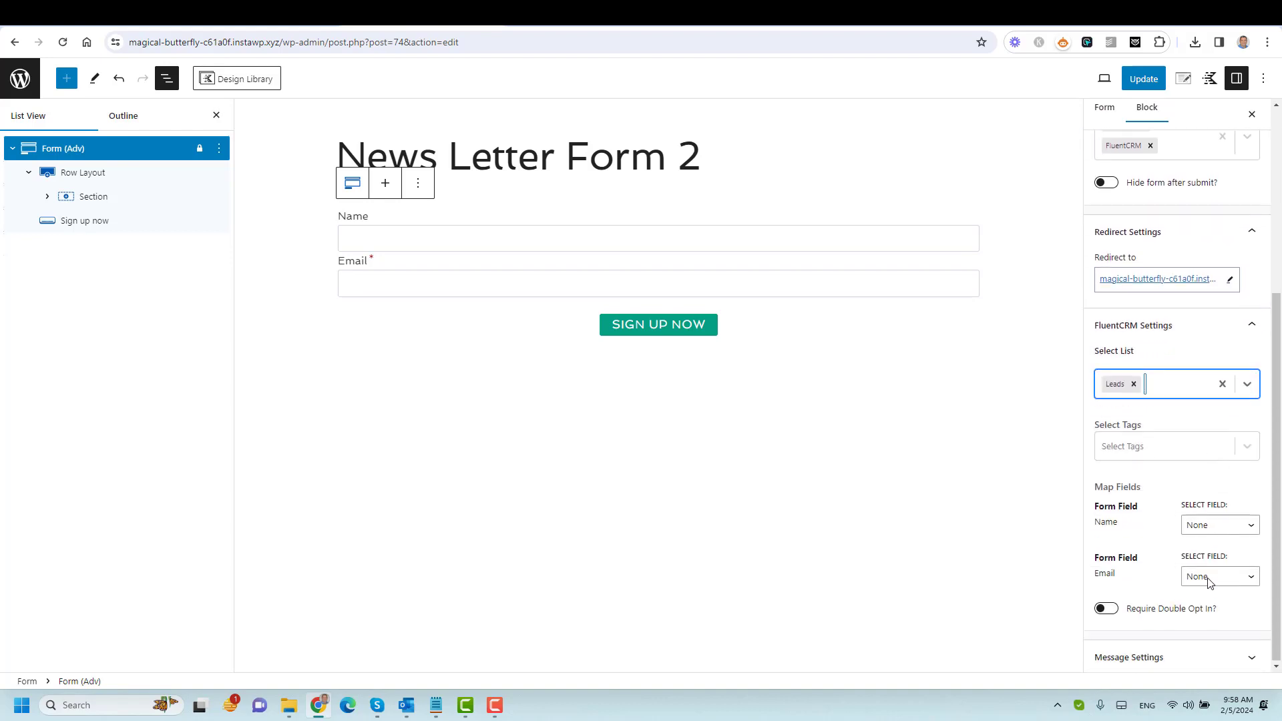
pyautogui.click(1247, 458)
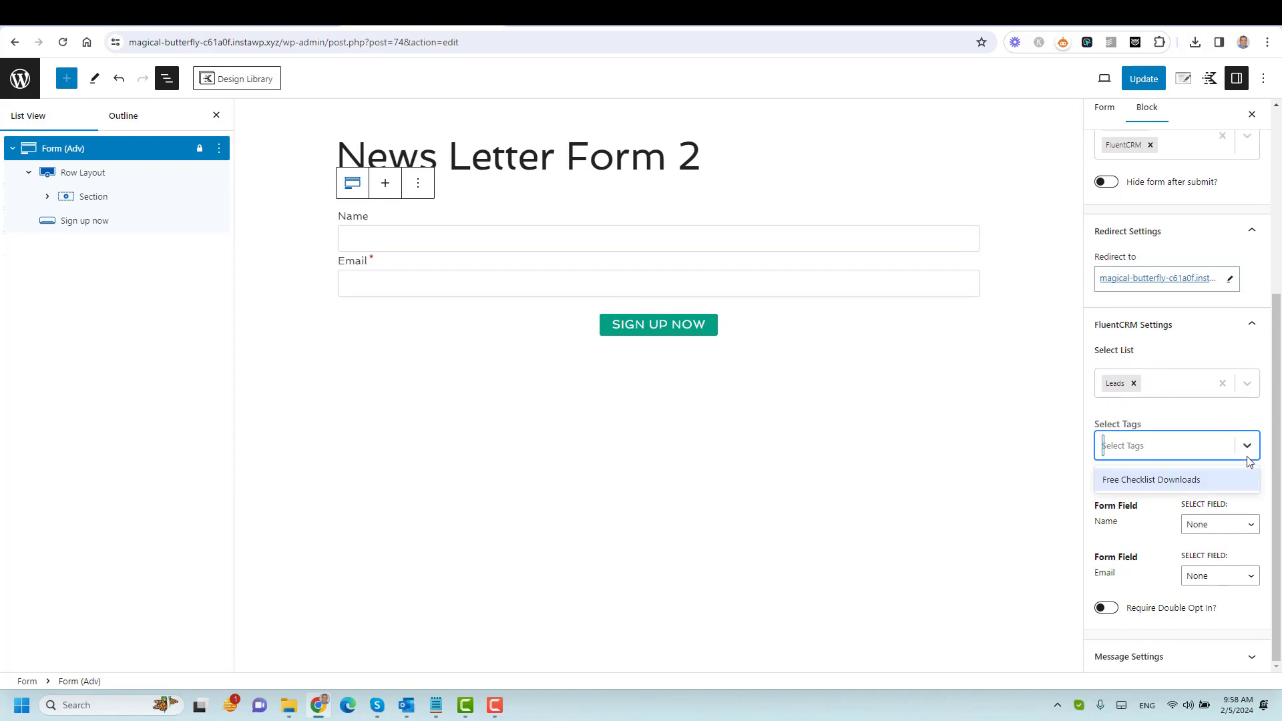
# Tag subscribers 'Free Checklist Downloads' and map Name to First Name and Email to Email.
pyautogui.click(1147, 480)
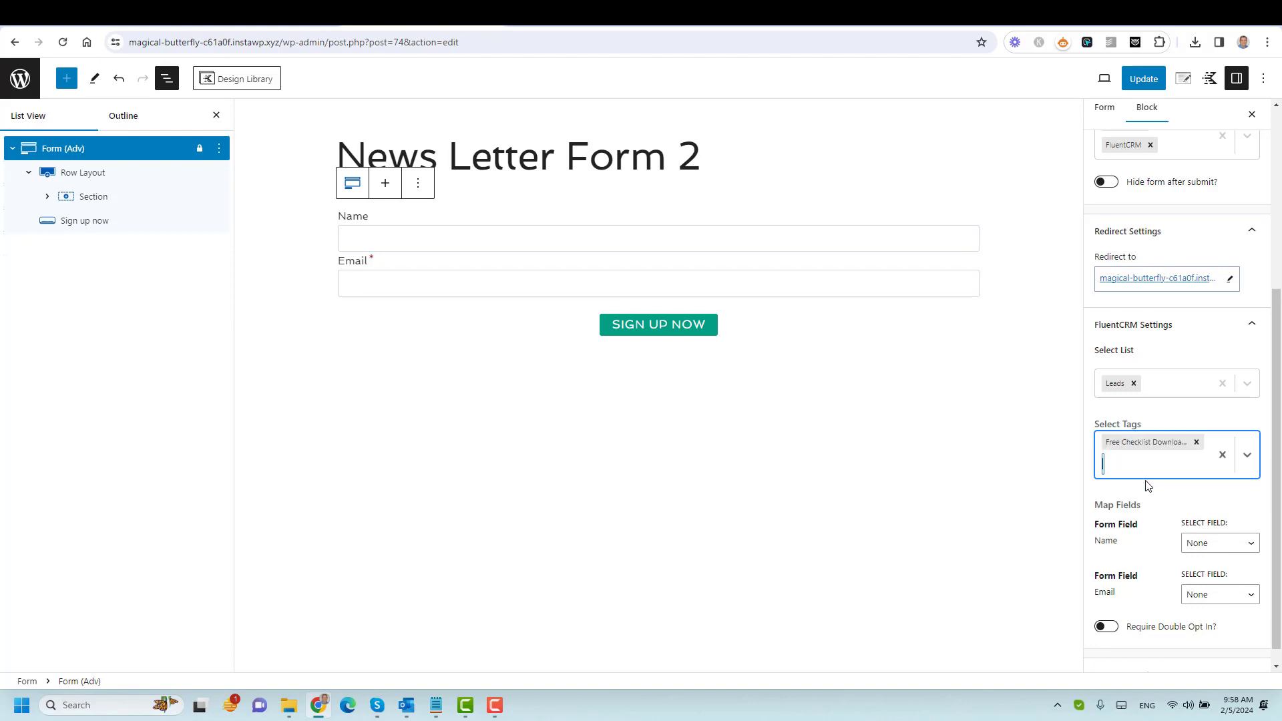
pyautogui.click(1235, 545)
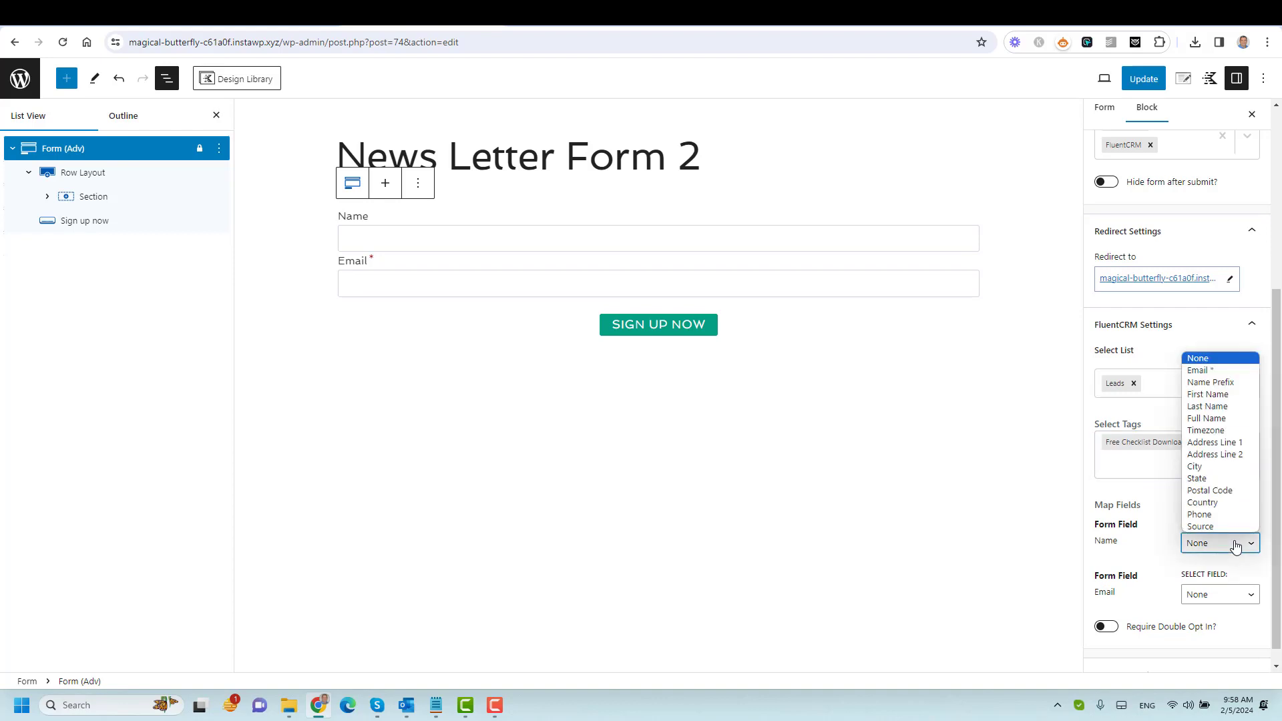
pyautogui.click(1209, 395)
pyautogui.click(1202, 600)
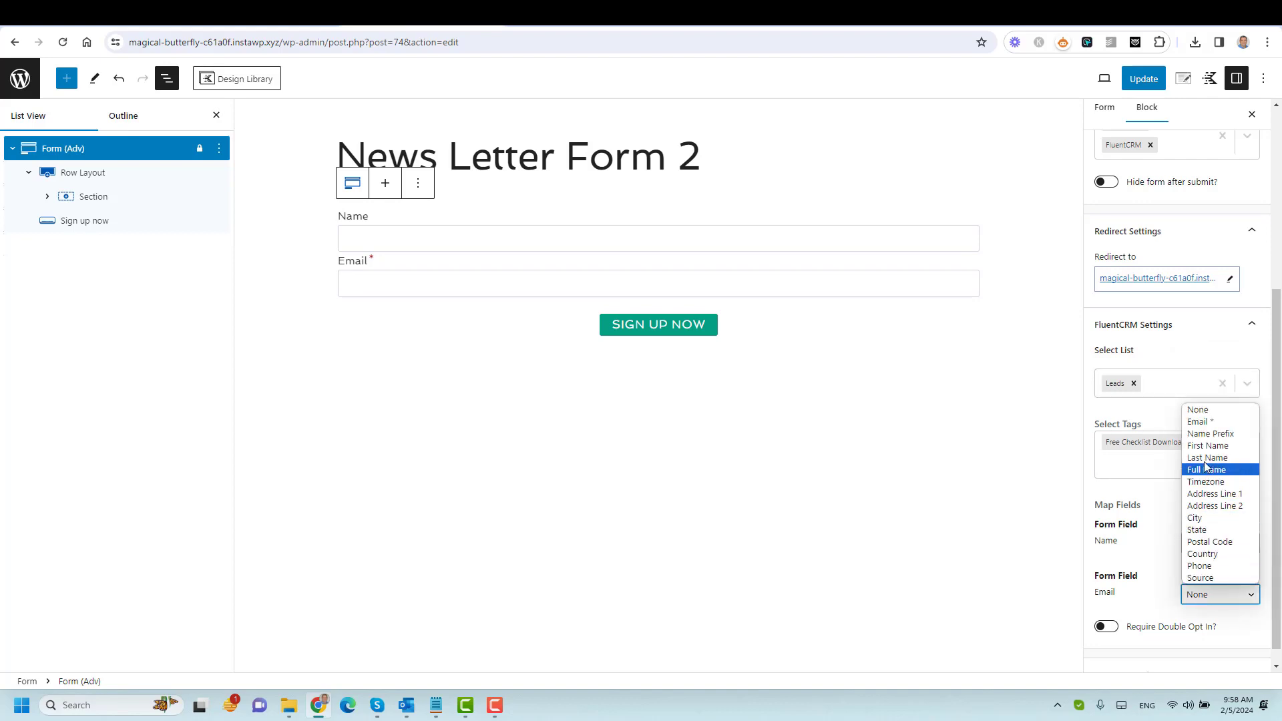
pyautogui.click(1204, 423)
# Enable Require Double Opt In and update the post.
pyautogui.scroll(-1, 1150, 528)
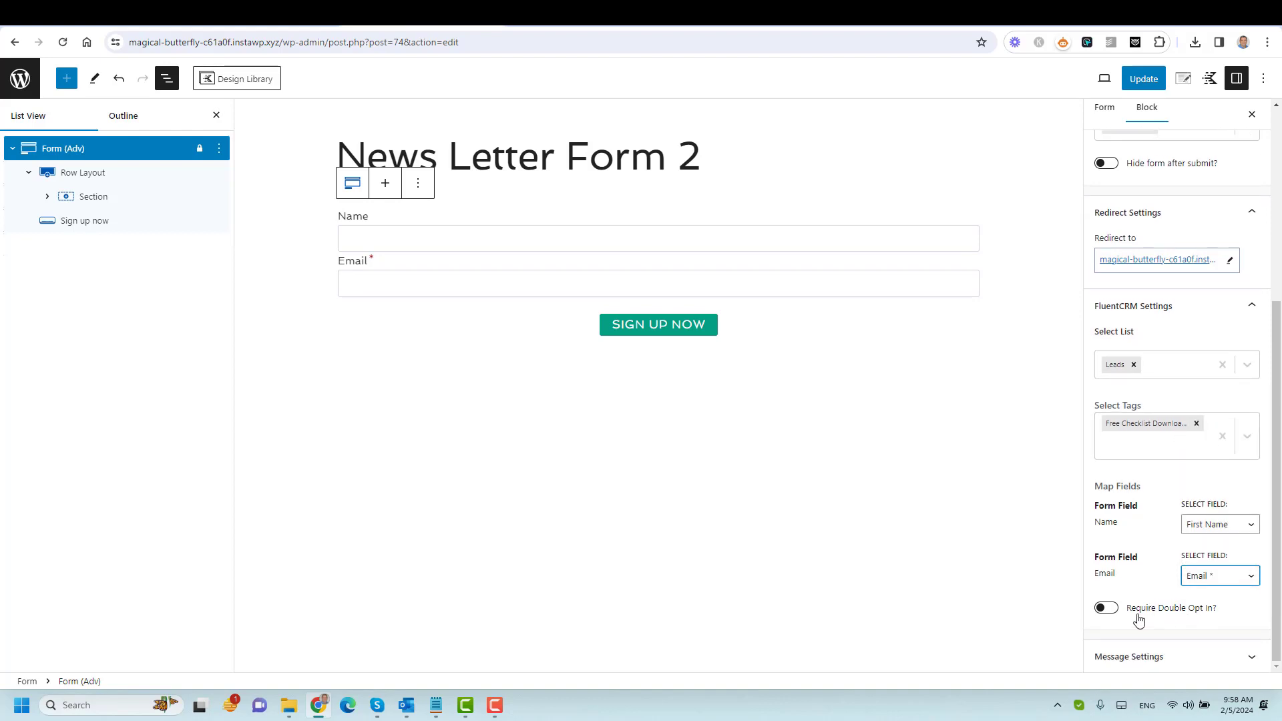
pyautogui.click(1109, 609)
pyautogui.scroll(5, 1159, 555)
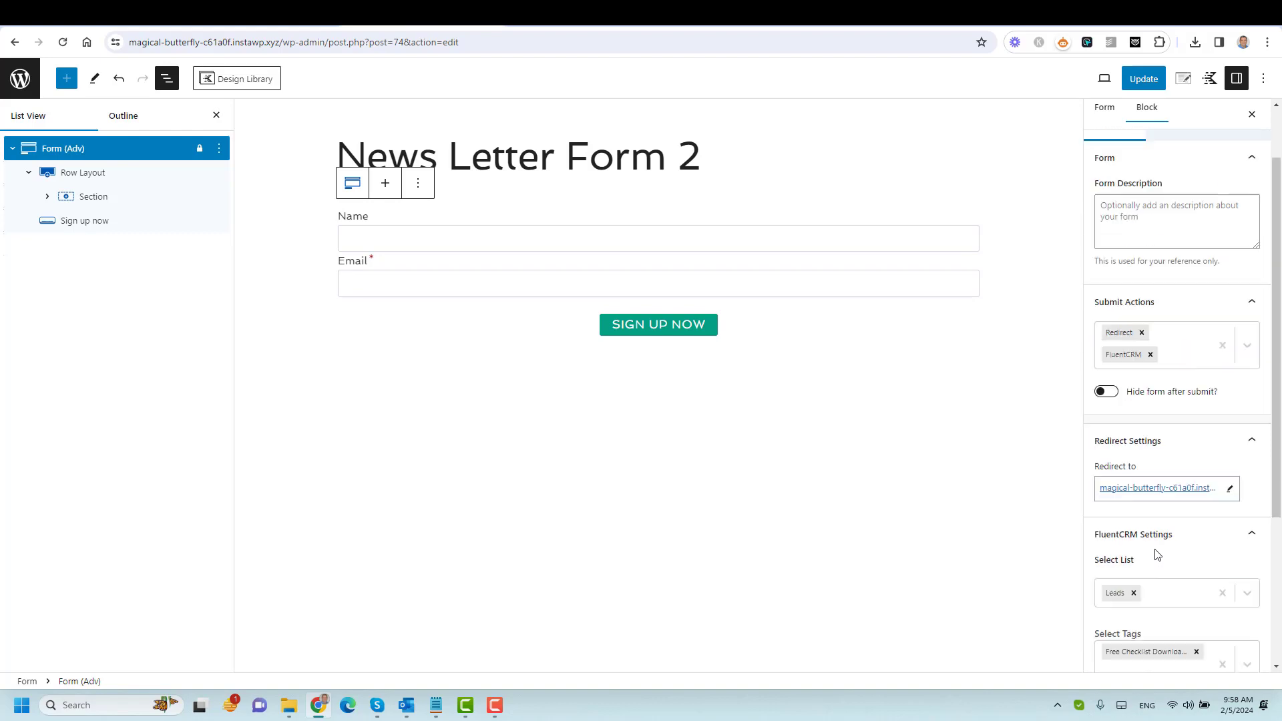
pyautogui.click(1144, 80)
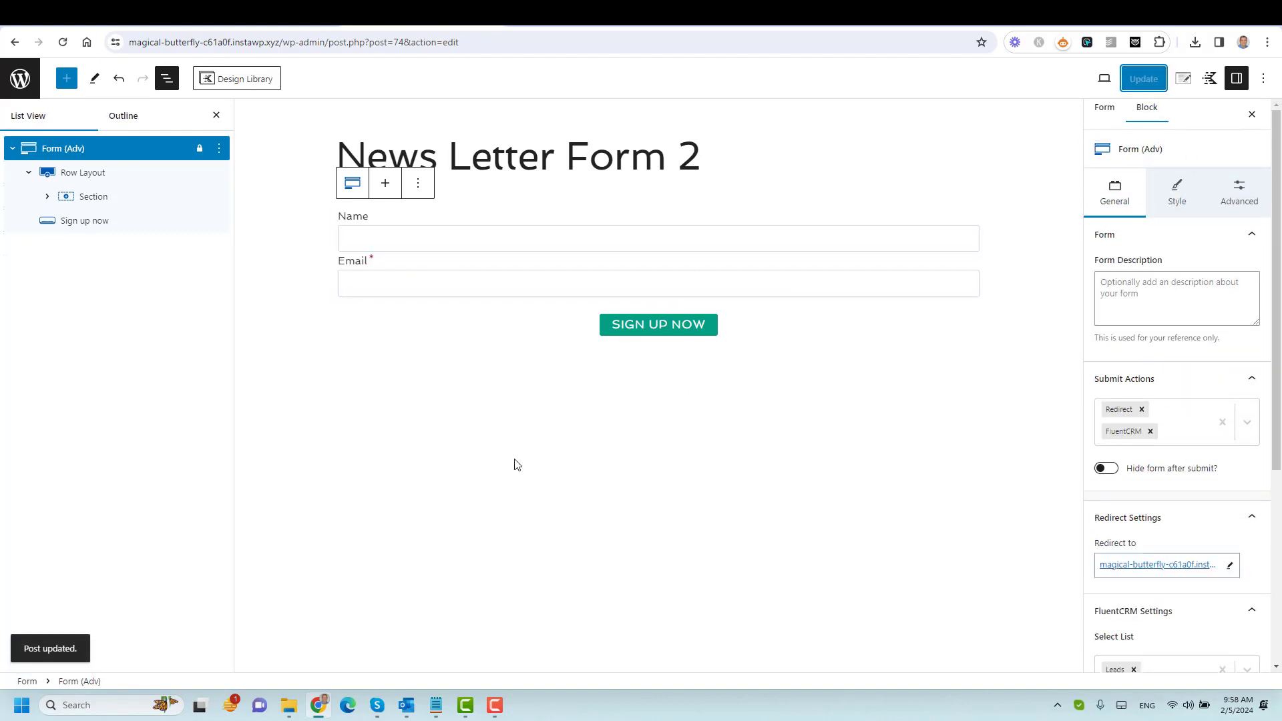
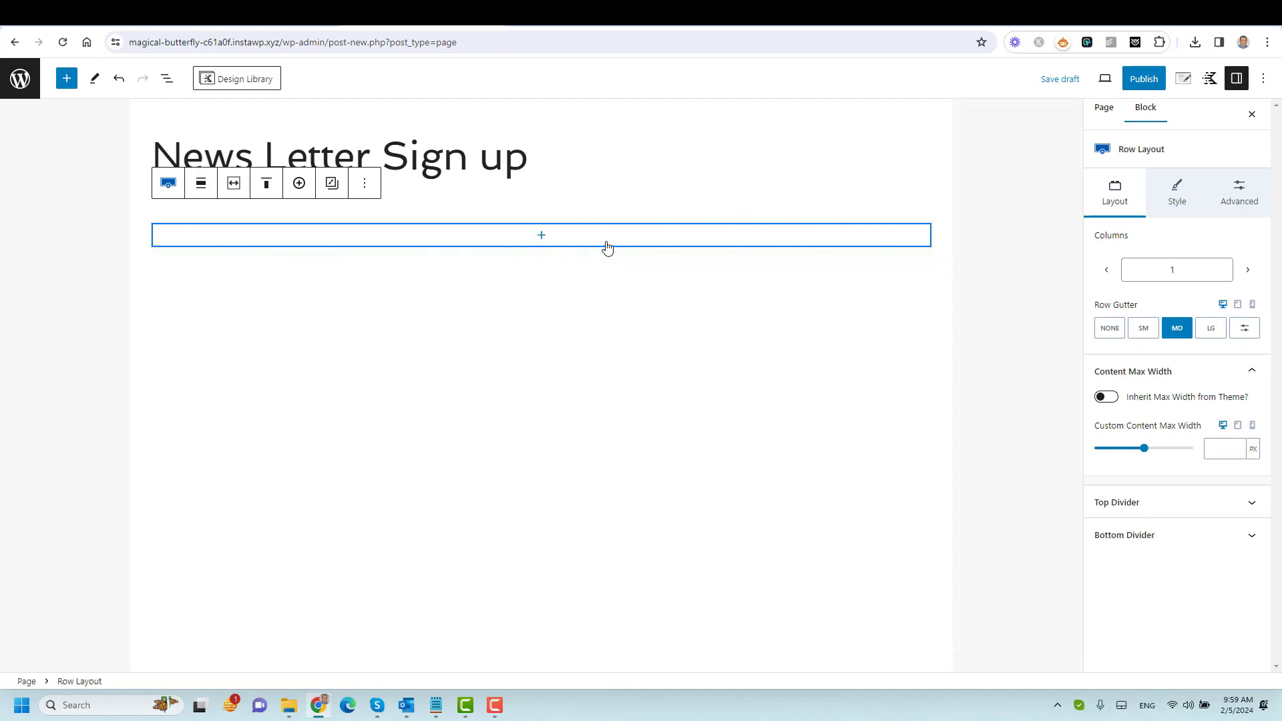
# Insert a heading in the row reading 'Sign up to Newsletter'.
pyautogui.write('hea')
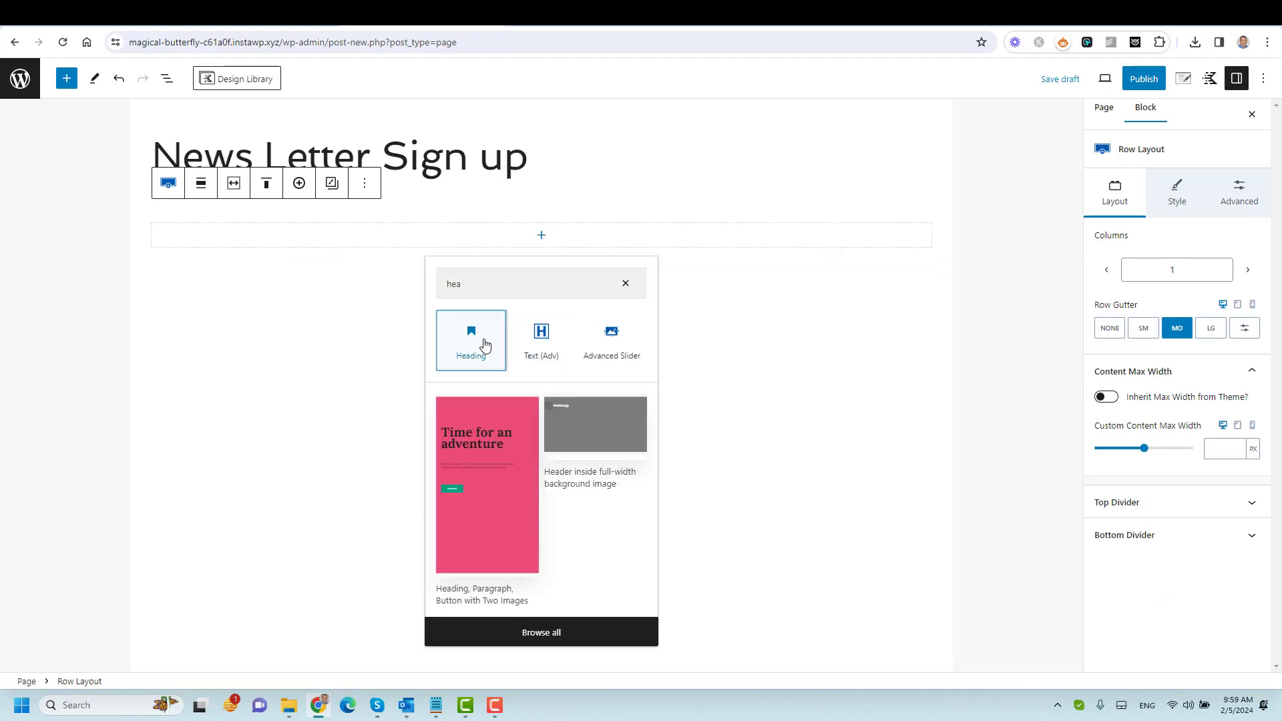
pyautogui.click(484, 345)
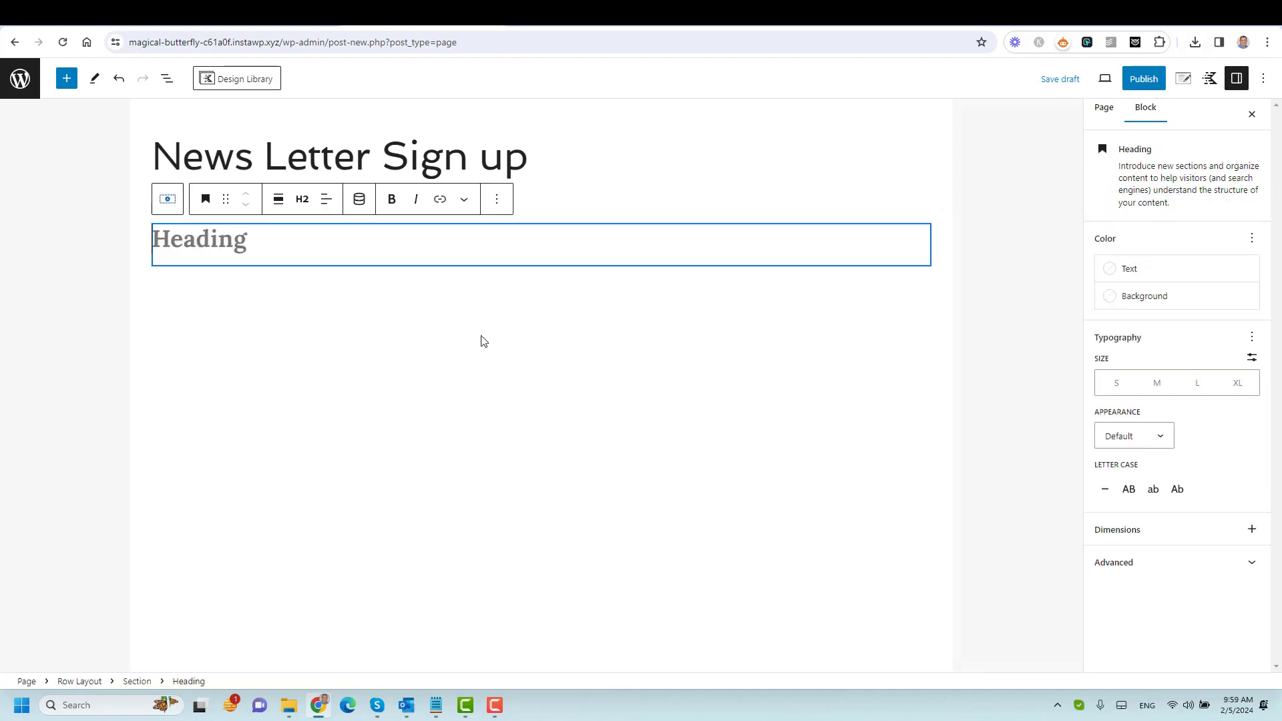
pyautogui.write('Sig')
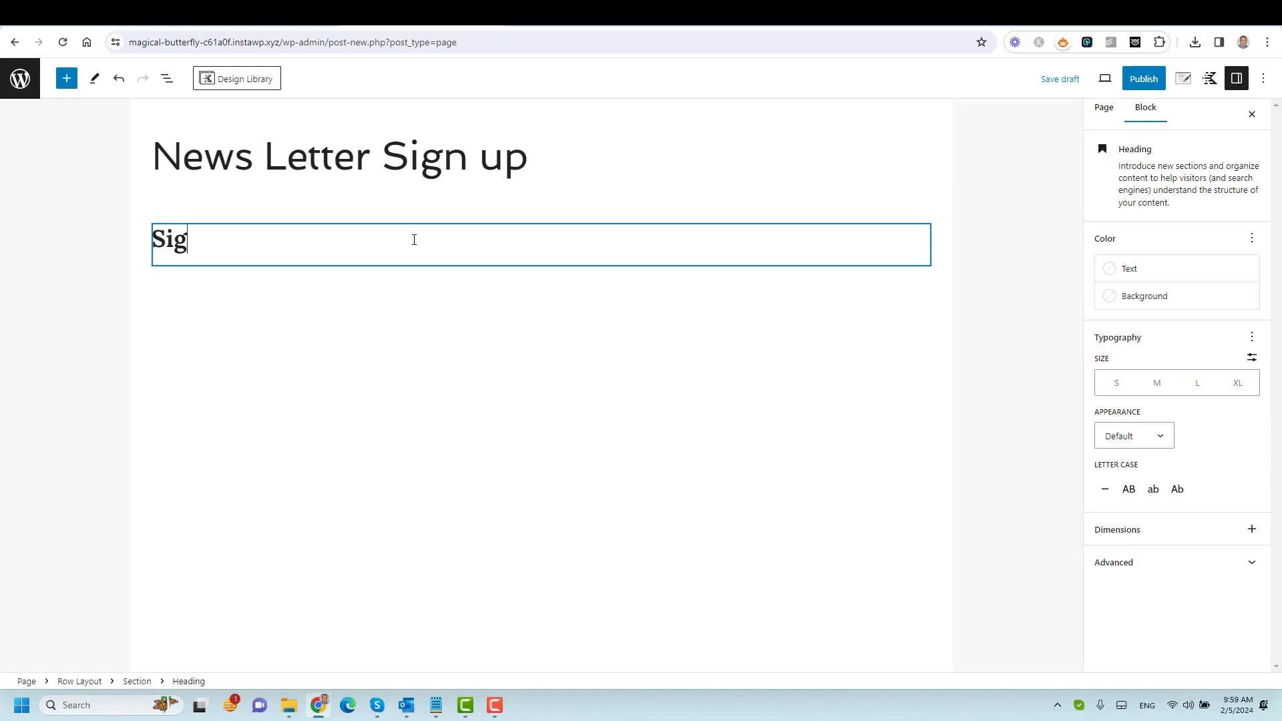
pyautogui.write('n up t o Newsletter')
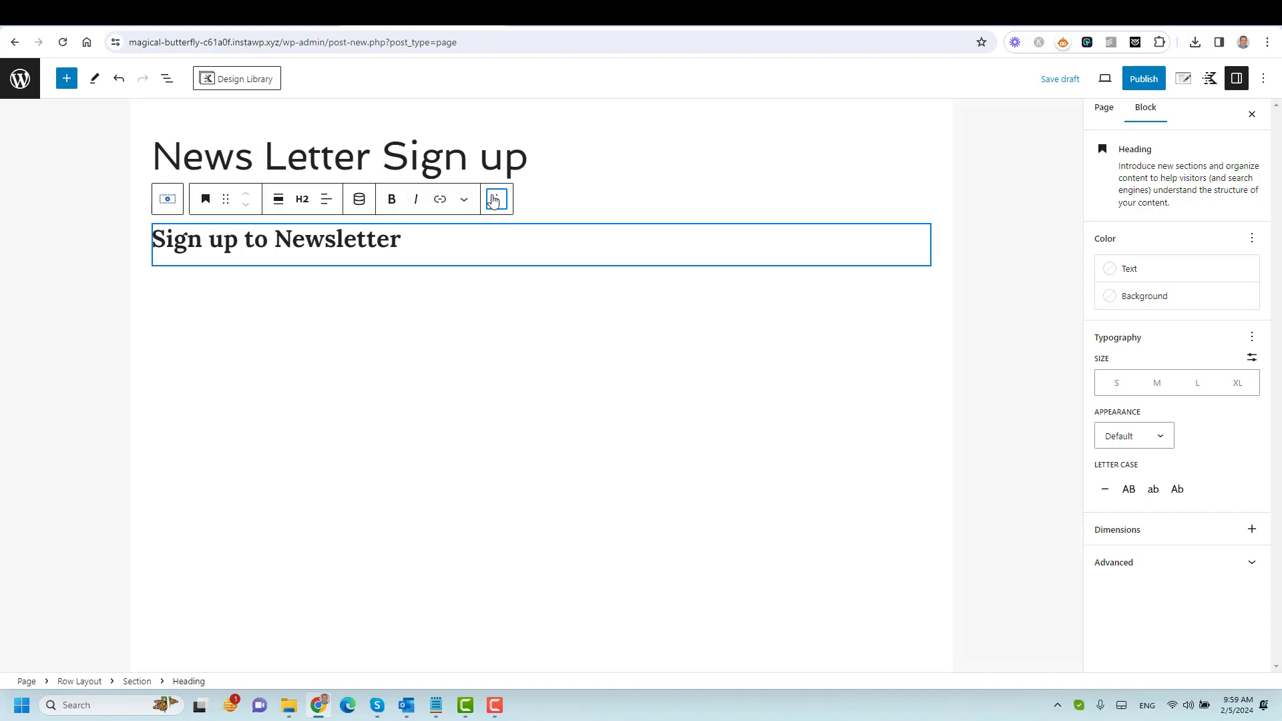
# Add a paragraph below reading 'Sign up now and get the latest news from our website.'.
pyautogui.click(494, 200)
pyautogui.click(528, 342)
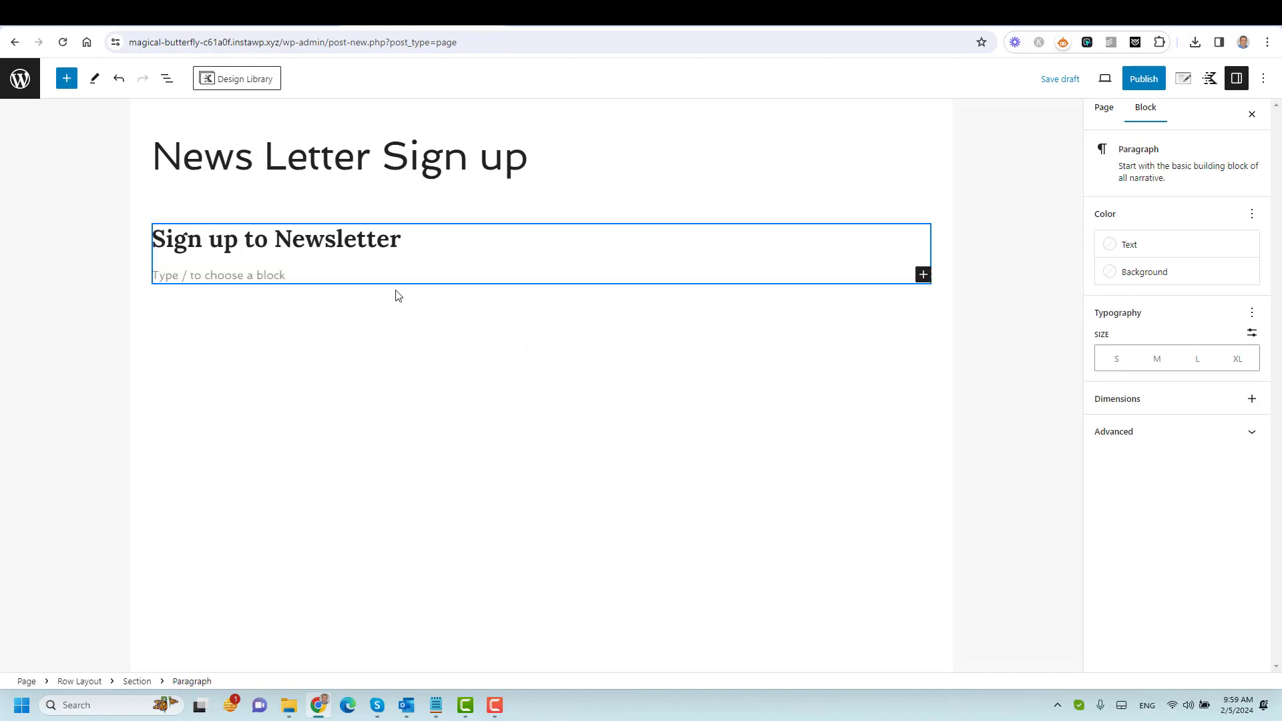
pyautogui.write('Sign up now and get the ')
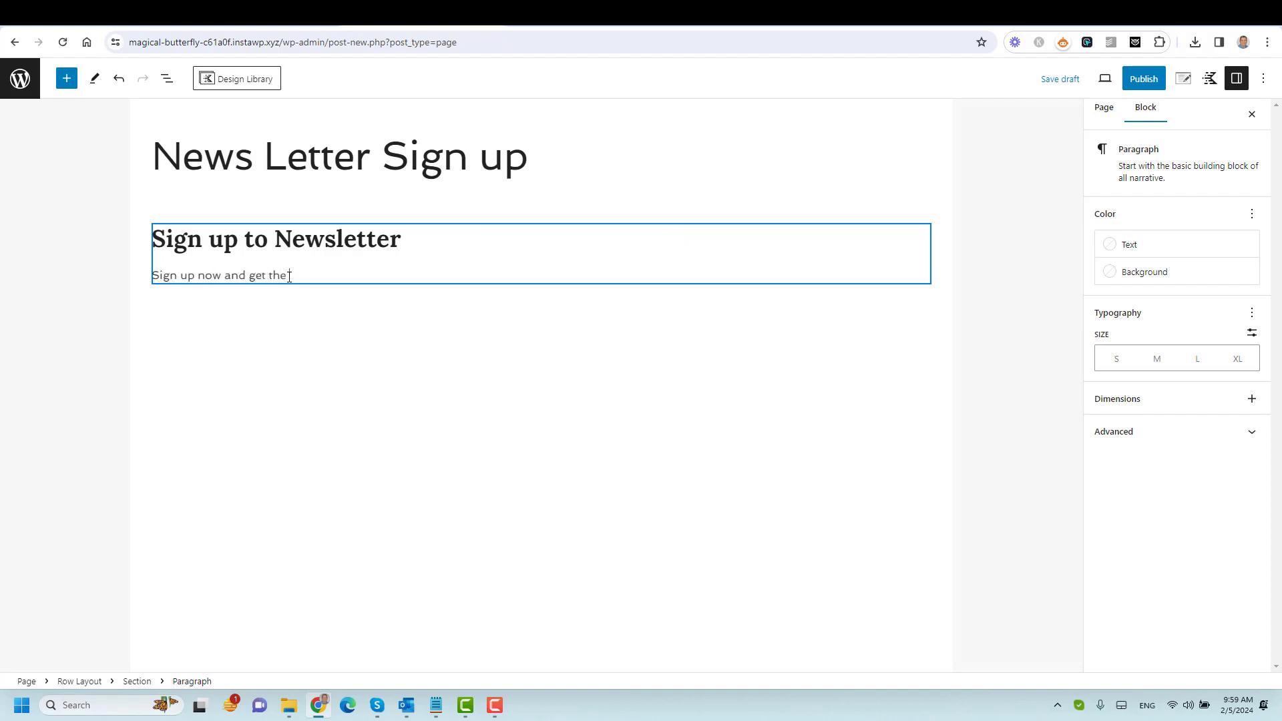
pyautogui.write('latest news frm our website.')
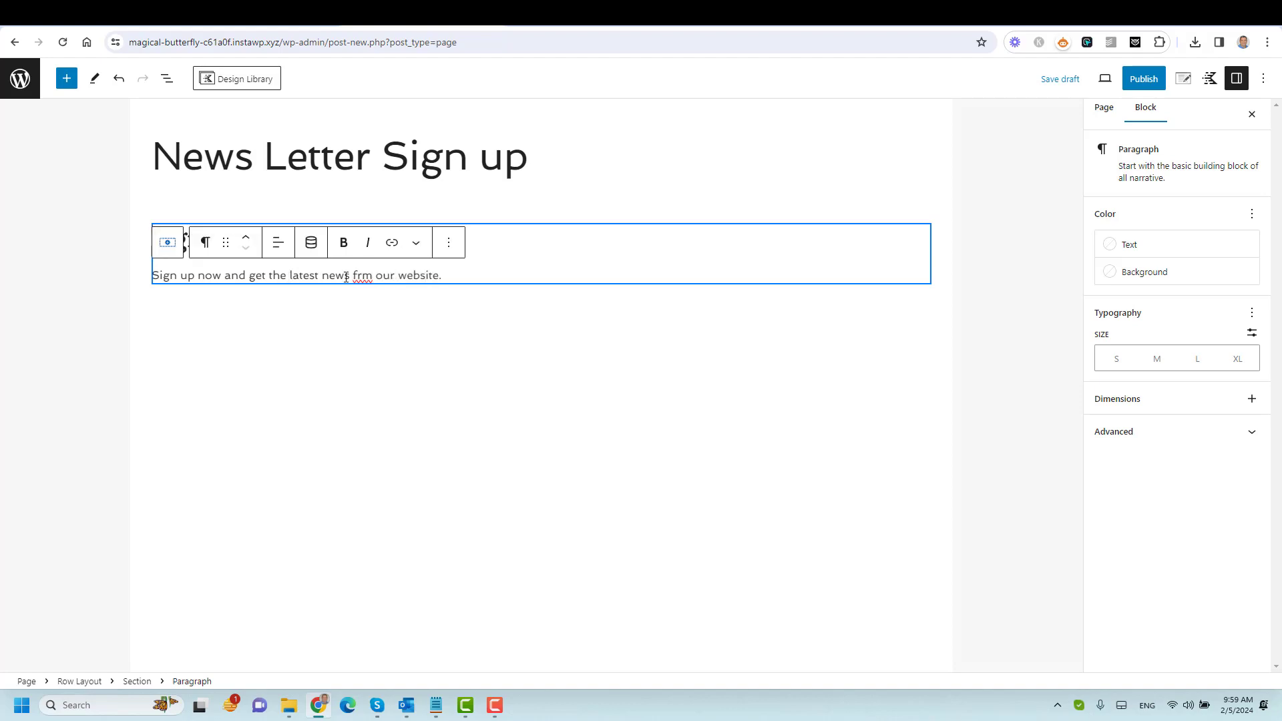
pyautogui.click(362, 276)
pyautogui.write('o')
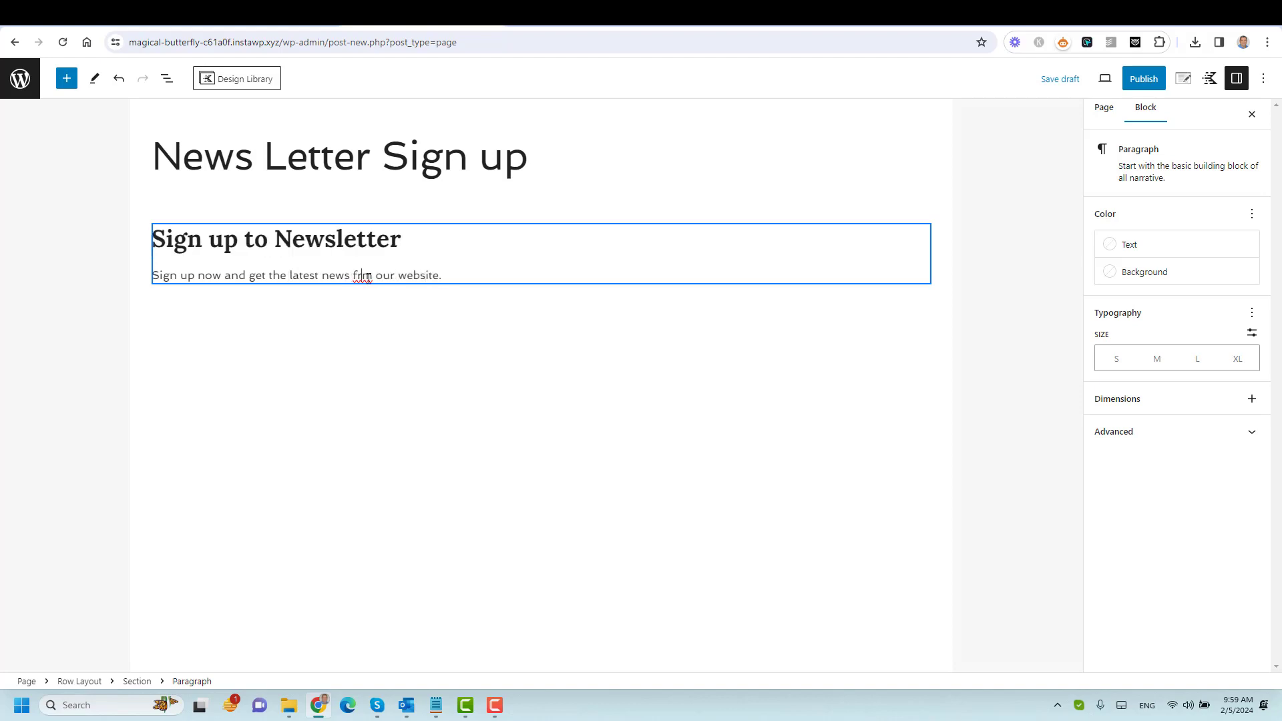
# Centre the section's heading and tagline, then add an empty block below the paragraph.
pyautogui.click(507, 266)
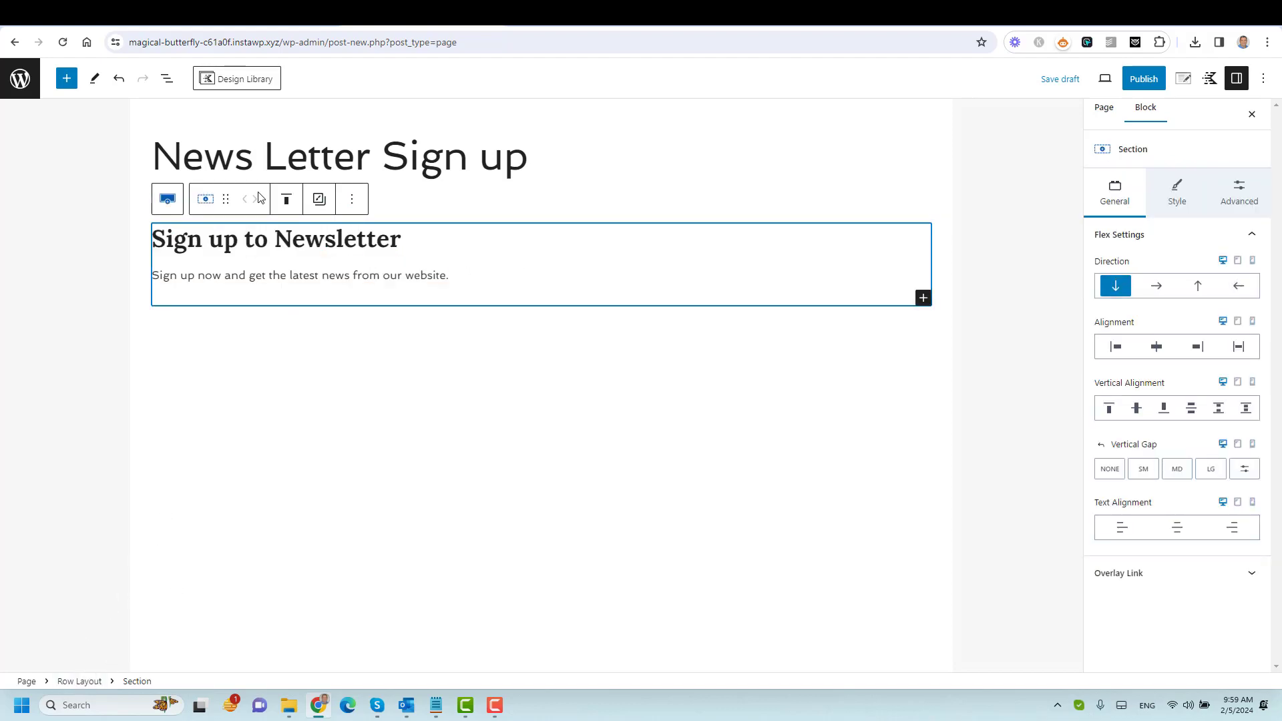
pyautogui.click(1177, 527)
pyautogui.click(722, 273)
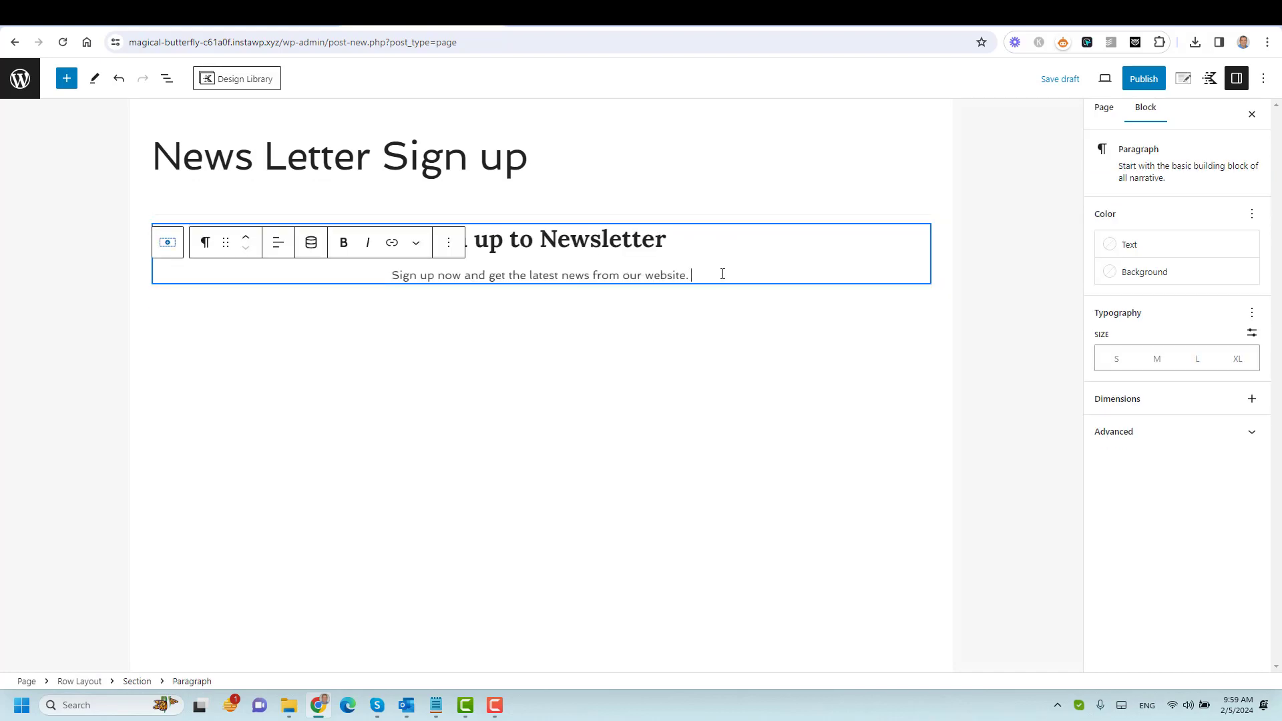
pyautogui.click(451, 247)
pyautogui.click(504, 386)
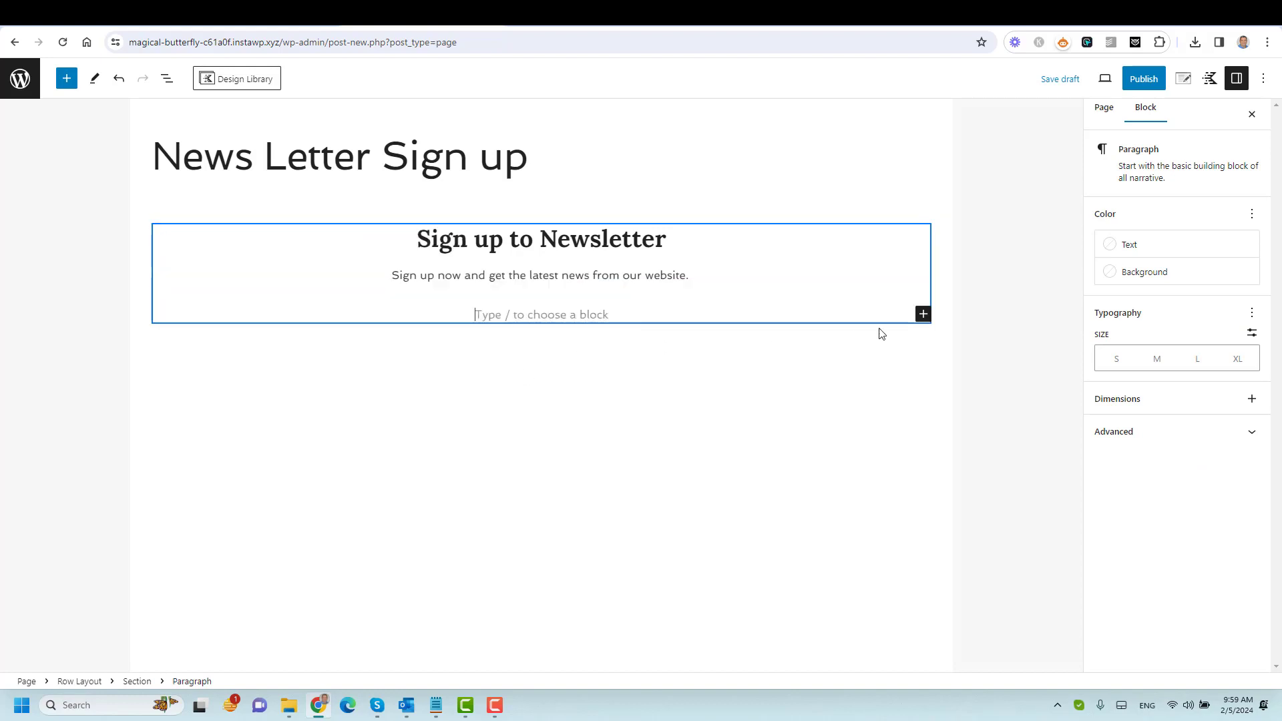
pyautogui.click(923, 314)
# Insert a Form (Adv) block using the existing 'News Letter Form 2' below the tagline.
pyautogui.write('form')
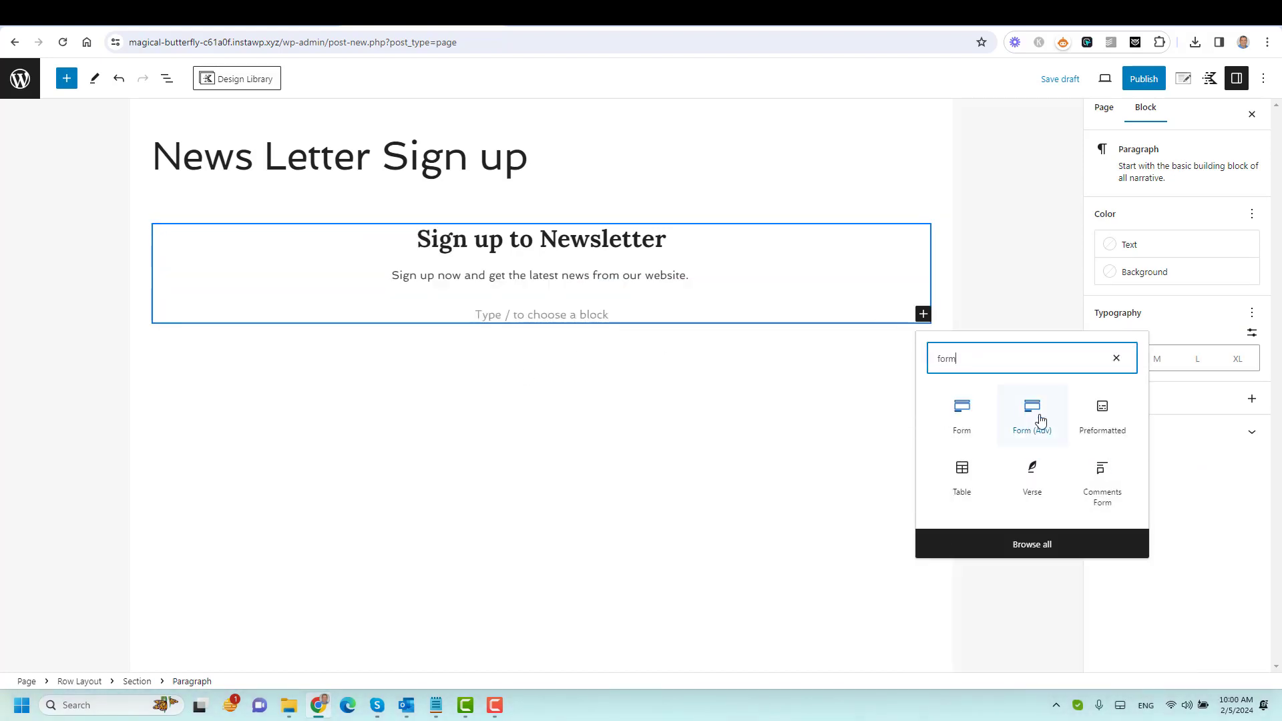
pyautogui.click(1040, 419)
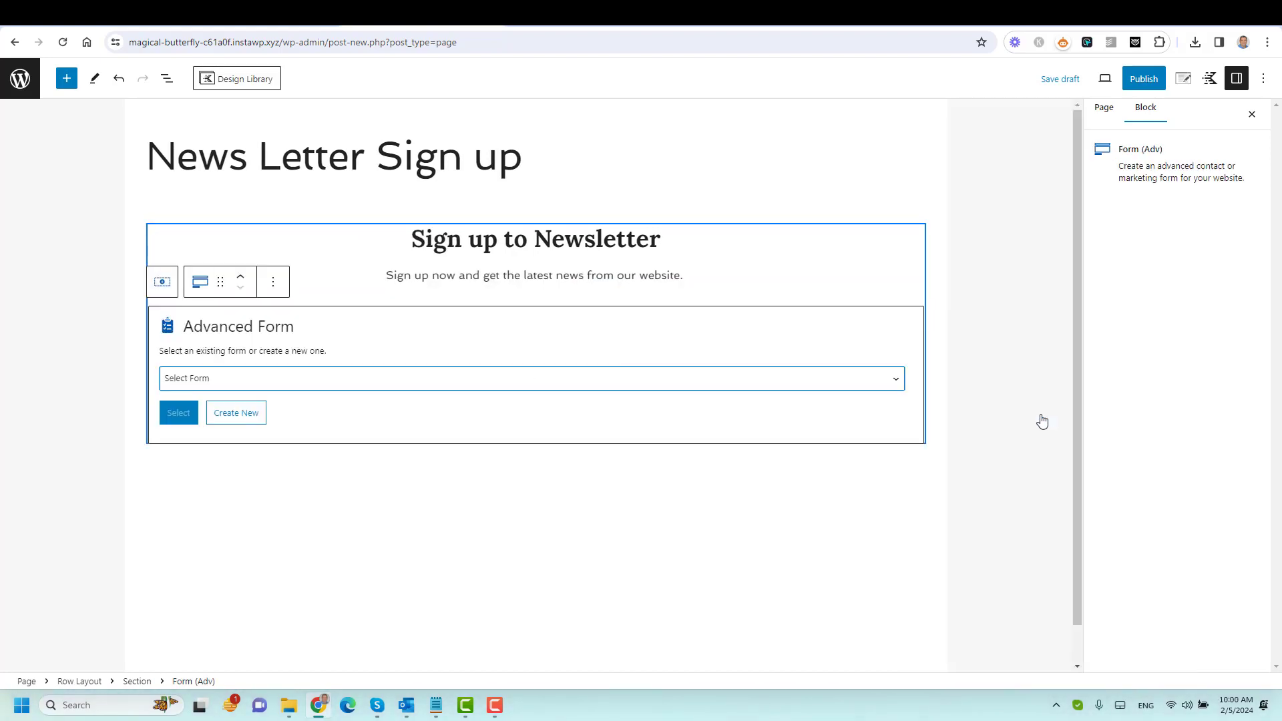
pyautogui.click(298, 385)
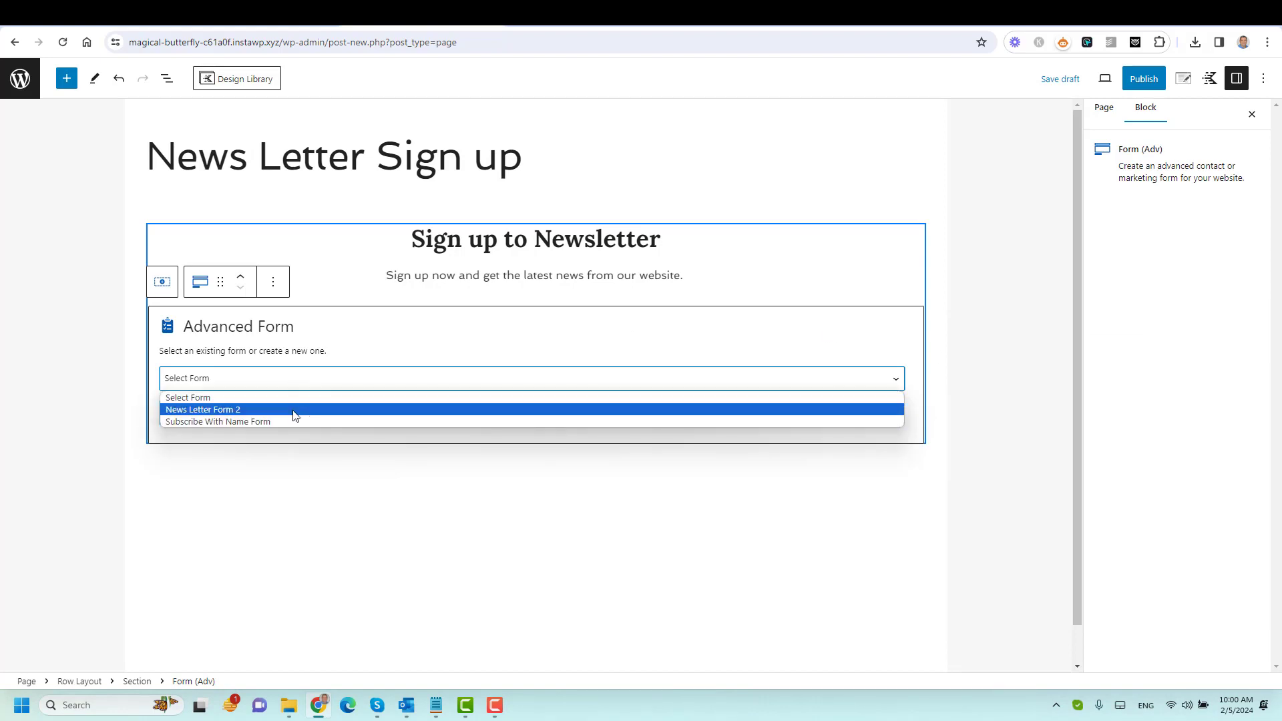
pyautogui.click(296, 410)
pyautogui.click(182, 415)
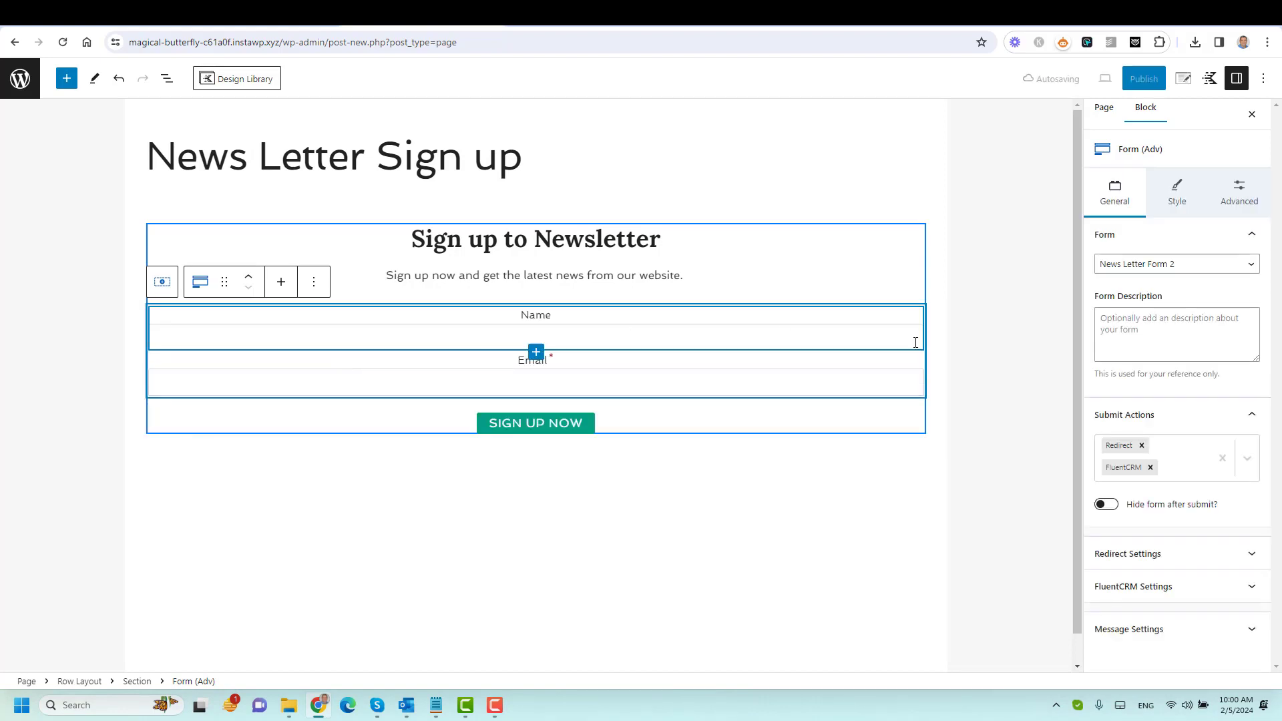
pyautogui.click(988, 358)
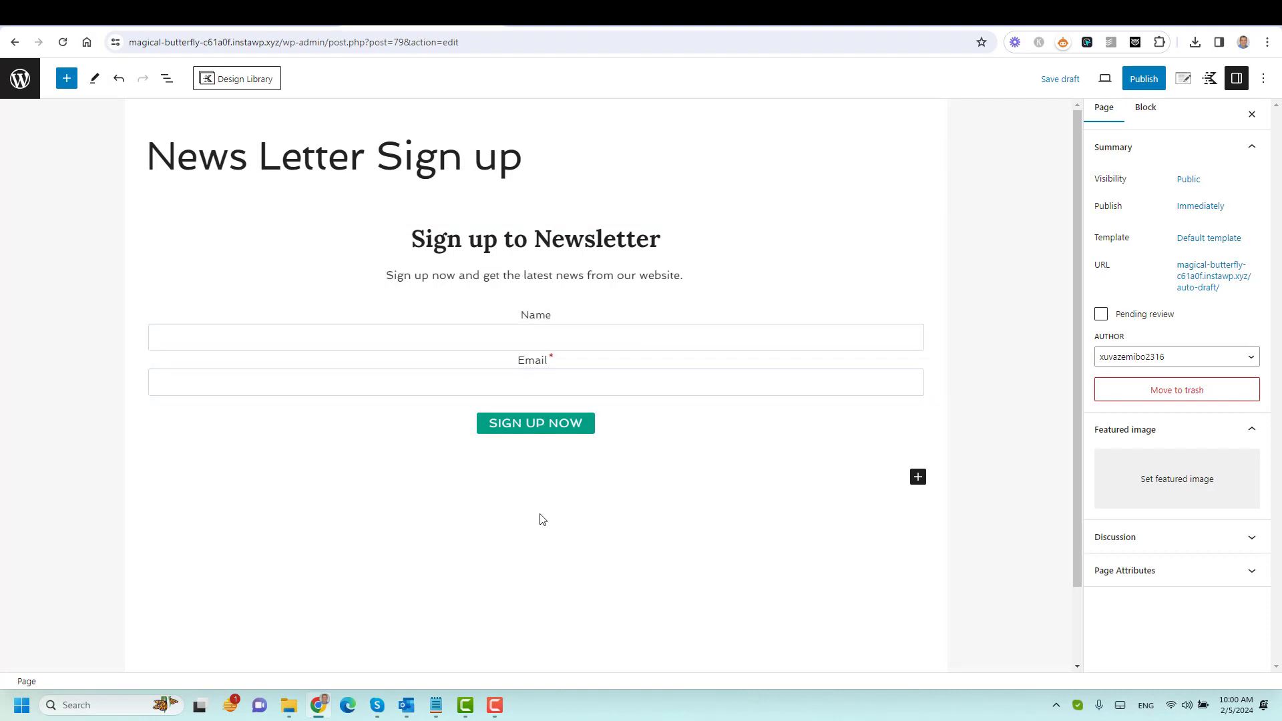
pyautogui.click(534, 234)
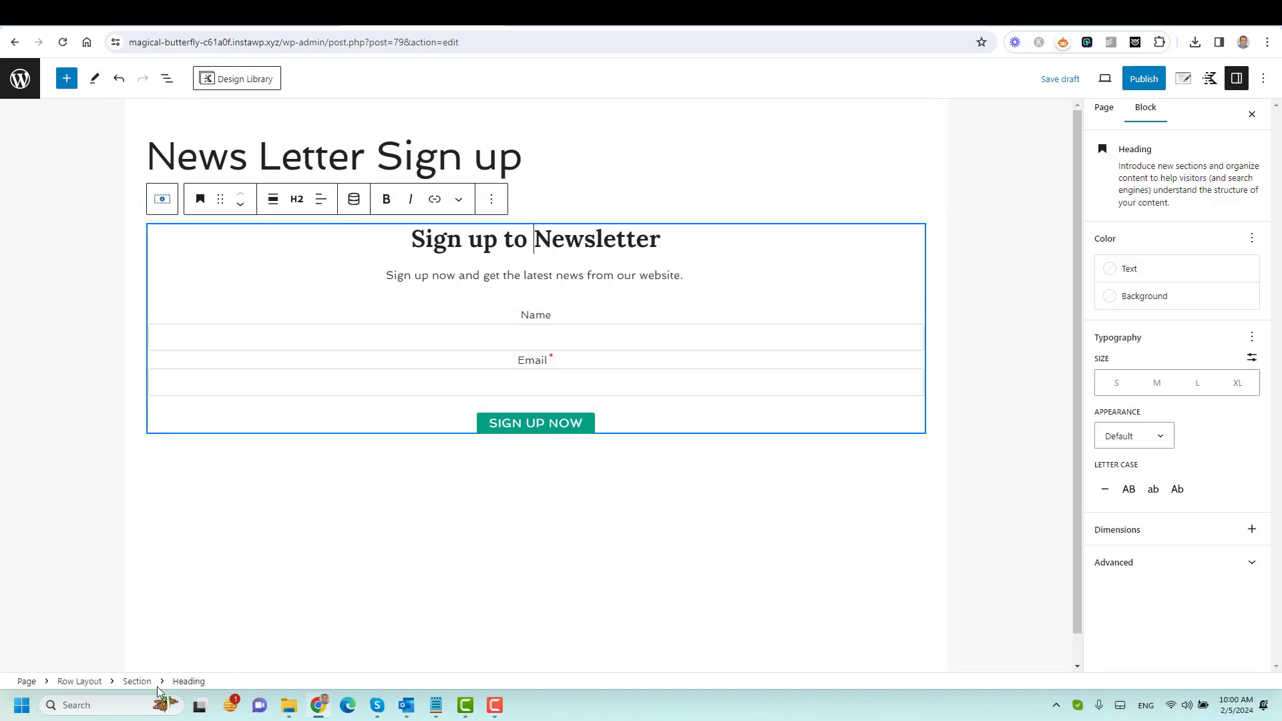
# Give the row layout a teal-green background colour.
pyautogui.click(79, 682)
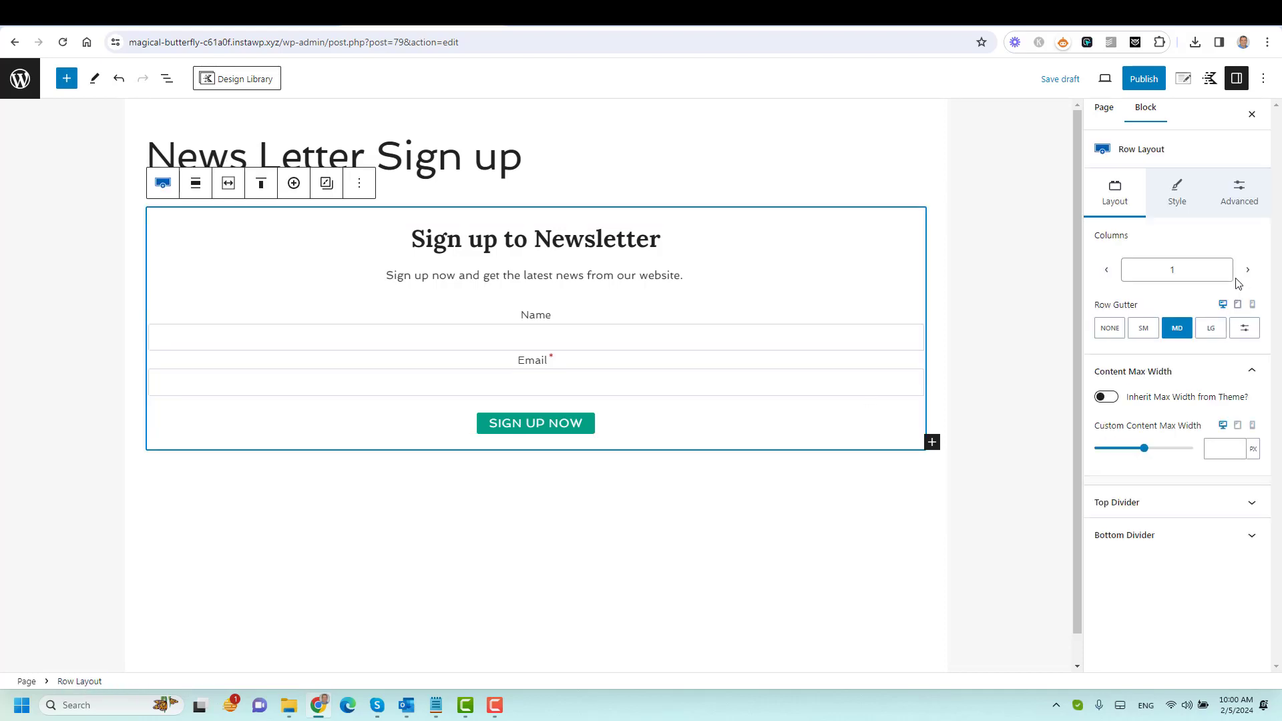
pyautogui.click(1188, 203)
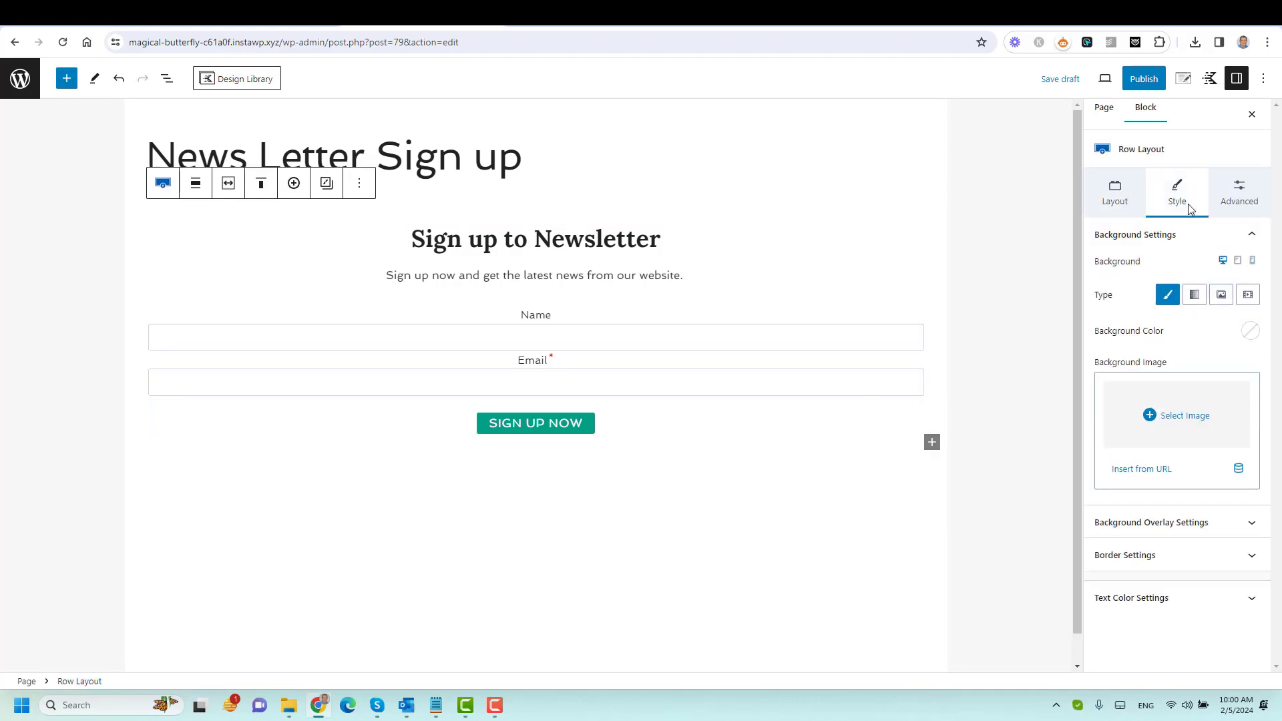
pyautogui.click(1250, 332)
pyautogui.click(1085, 302)
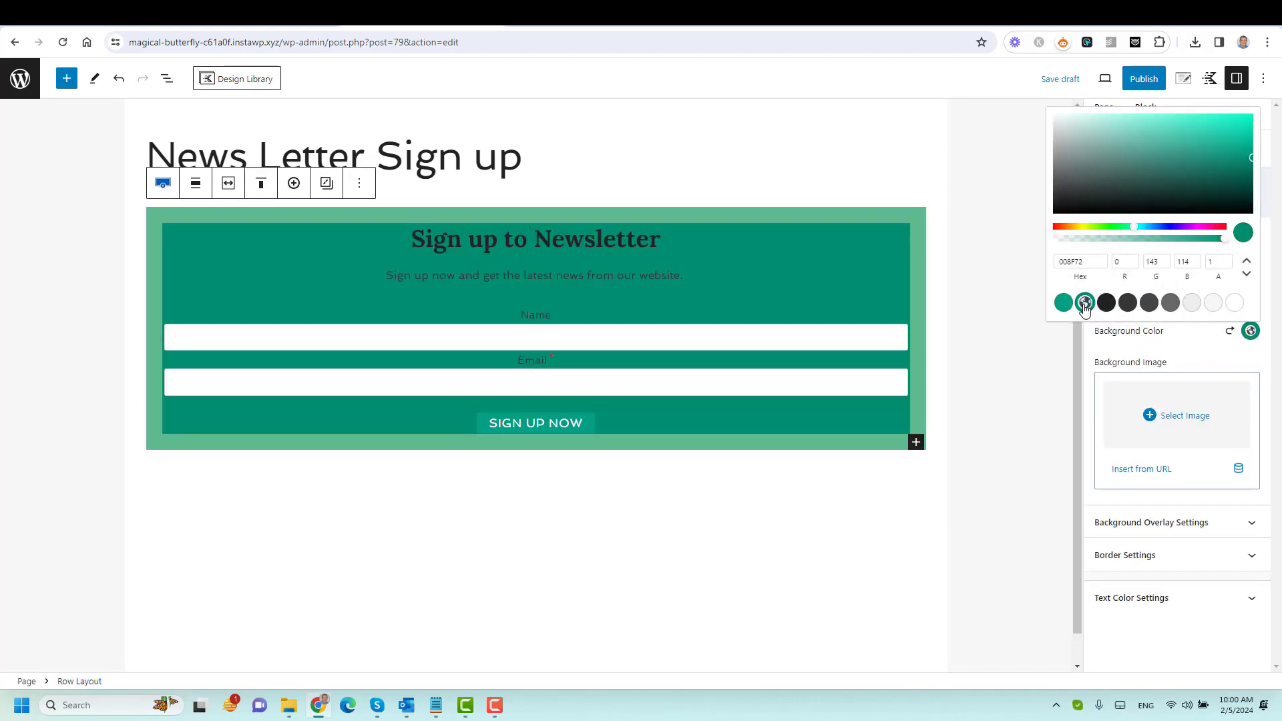
pyautogui.click(1186, 354)
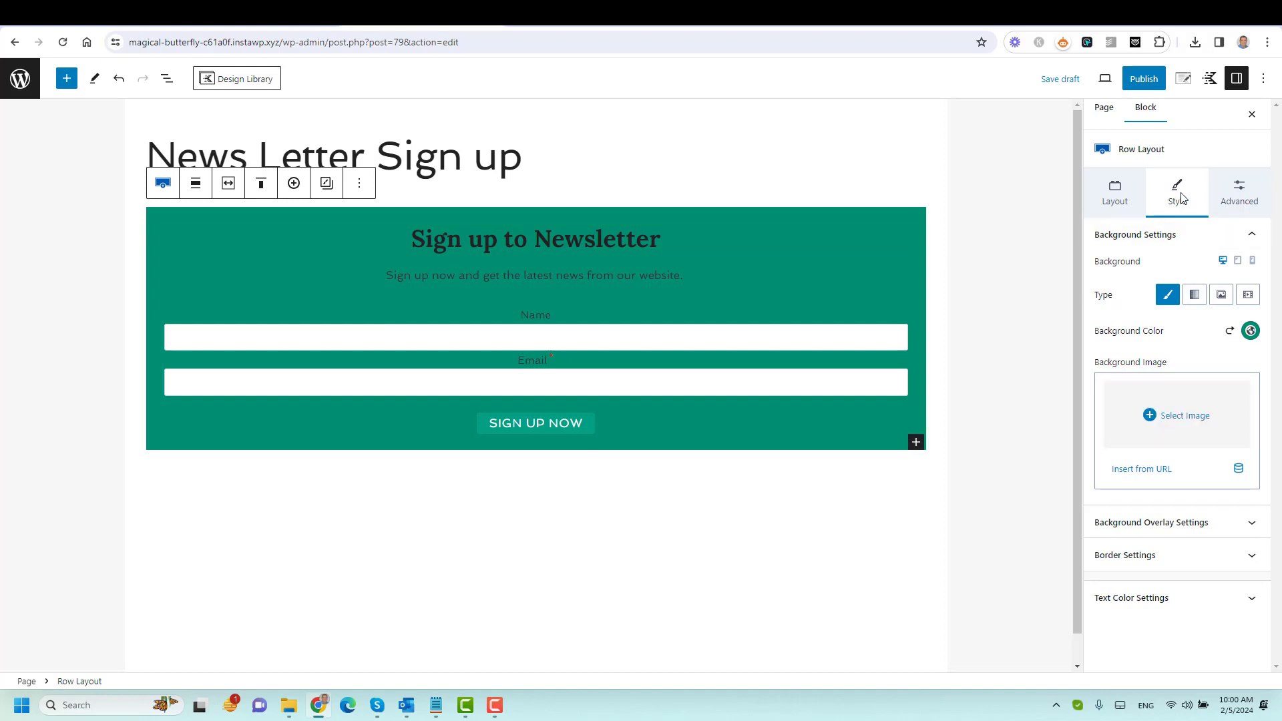
# Set the row's text colour to white.
pyautogui.click(1168, 604)
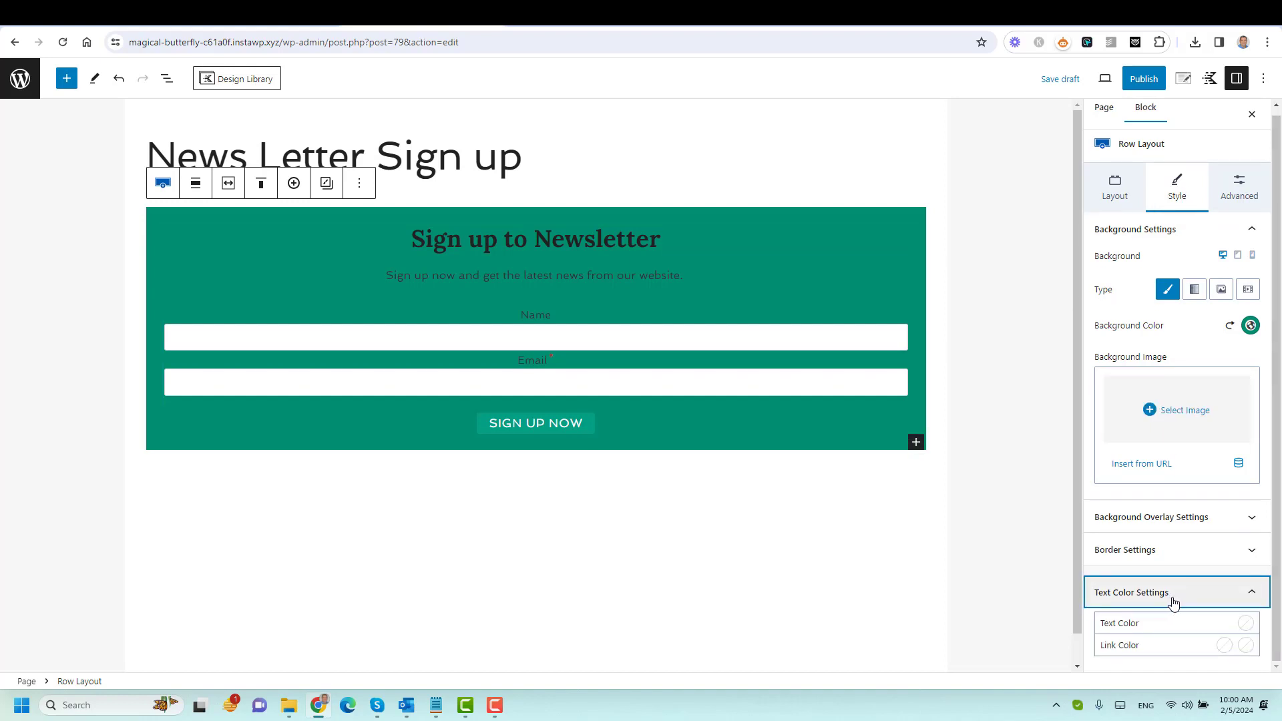
pyautogui.click(1246, 623)
pyautogui.click(1208, 596)
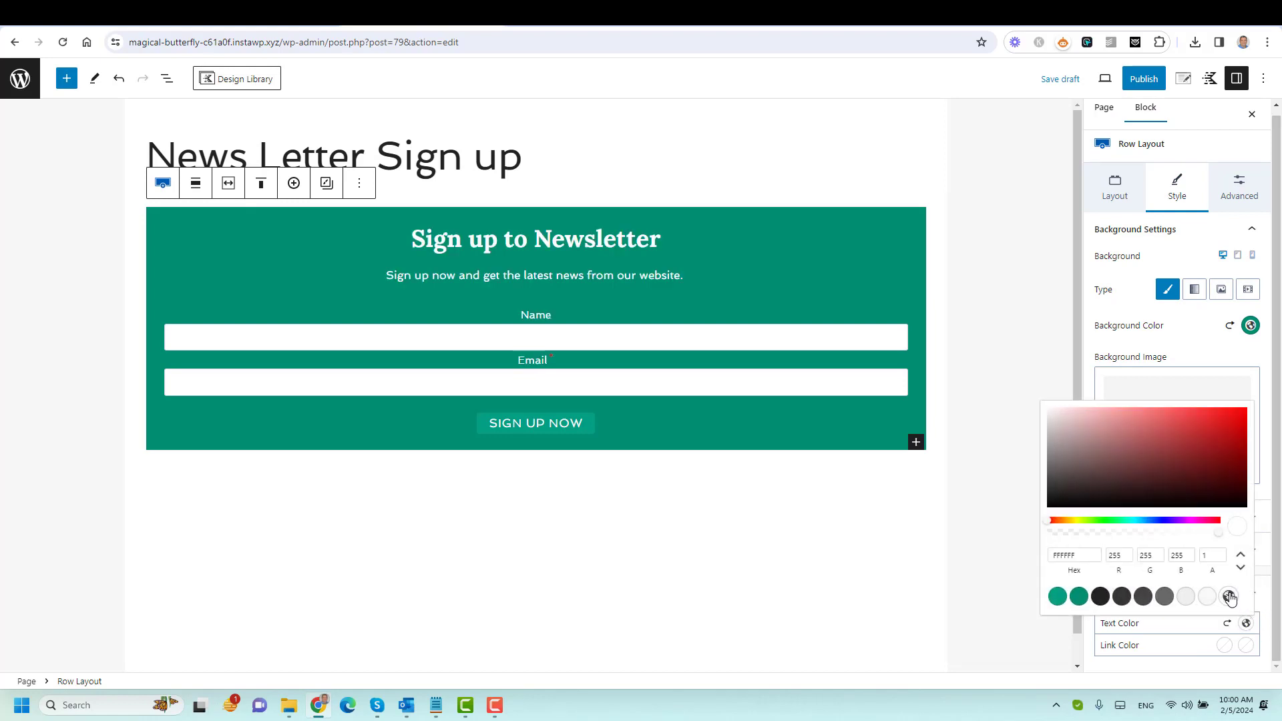
pyautogui.click(581, 258)
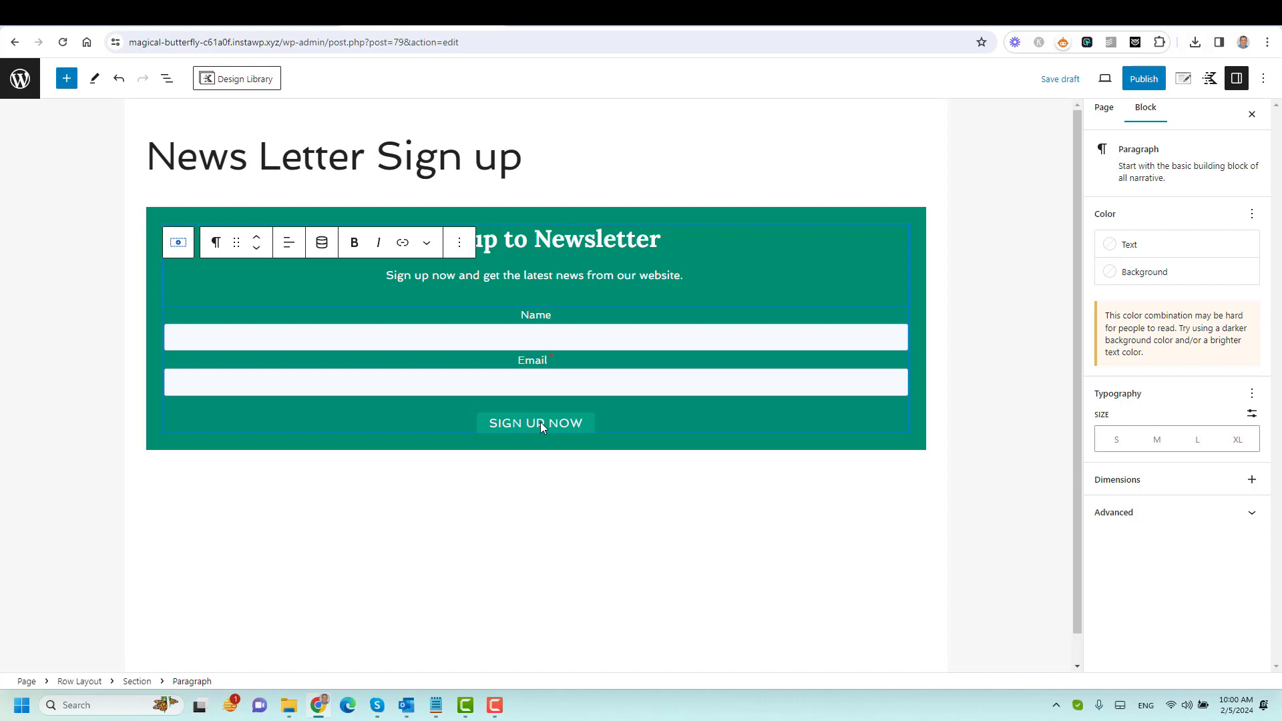
# Give the Sign Up Now button a dark background colour.
pyautogui.click(530, 328)
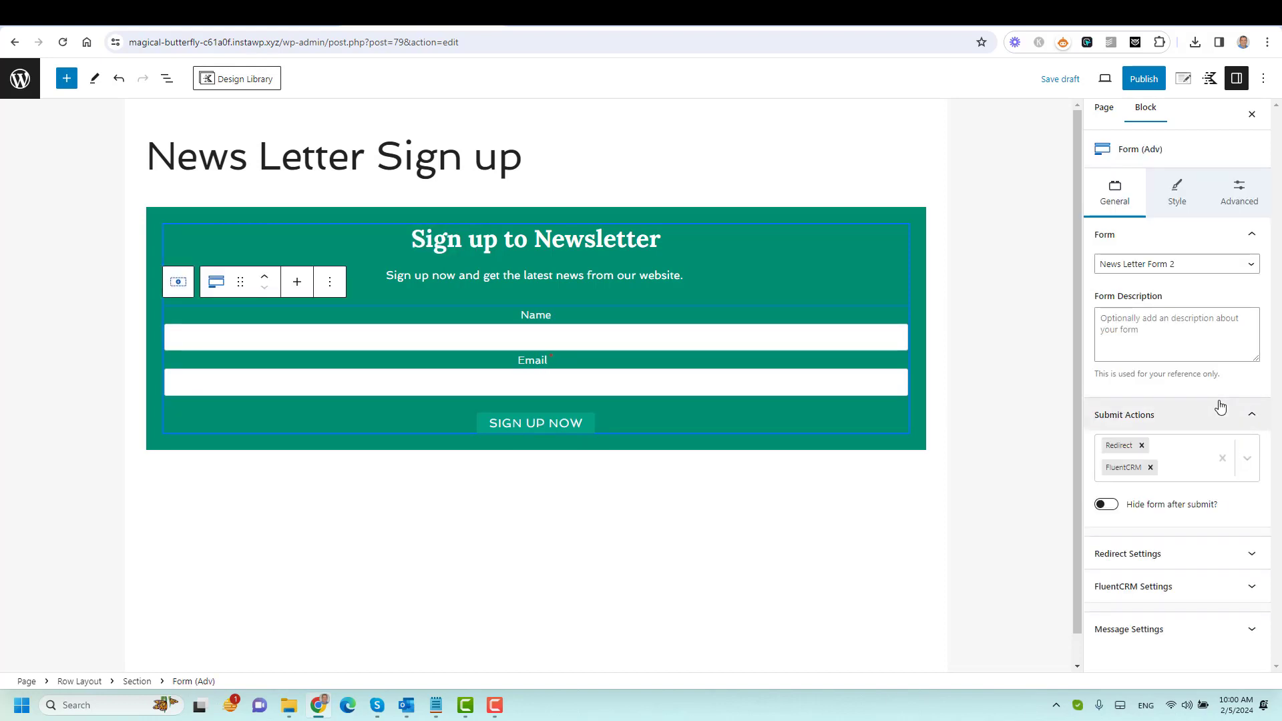
pyautogui.click(567, 429)
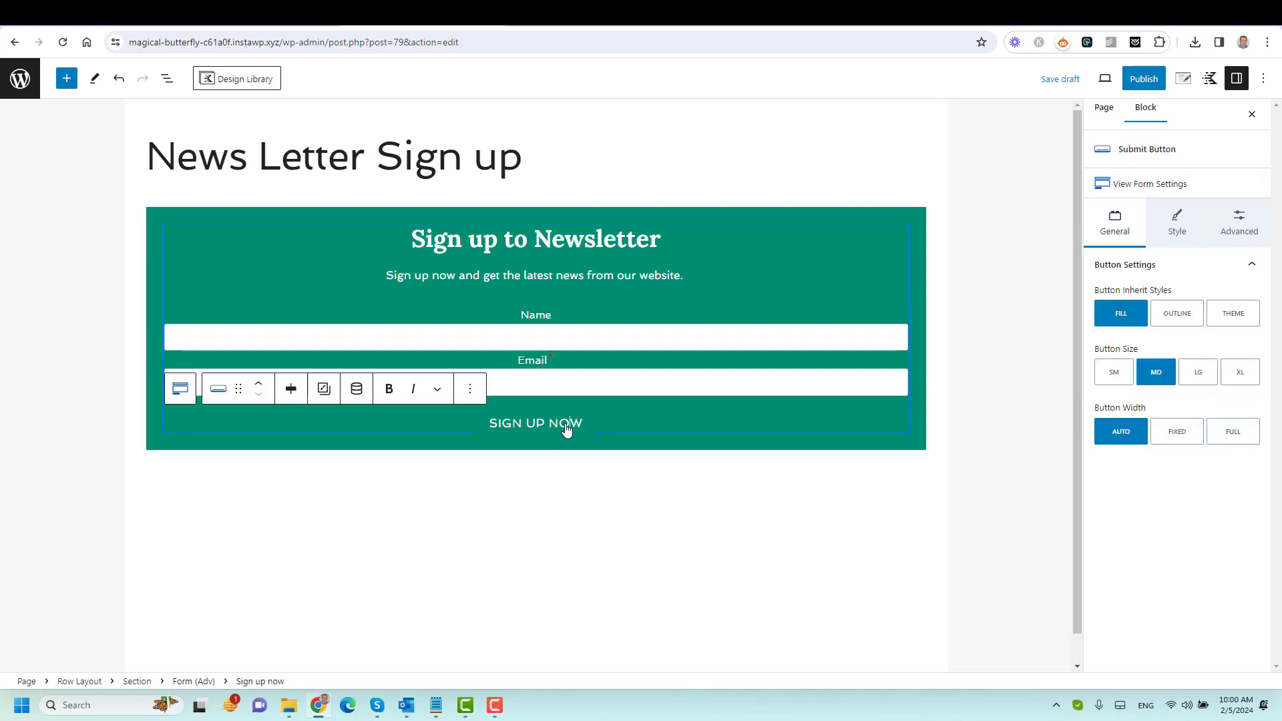
pyautogui.click(1176, 220)
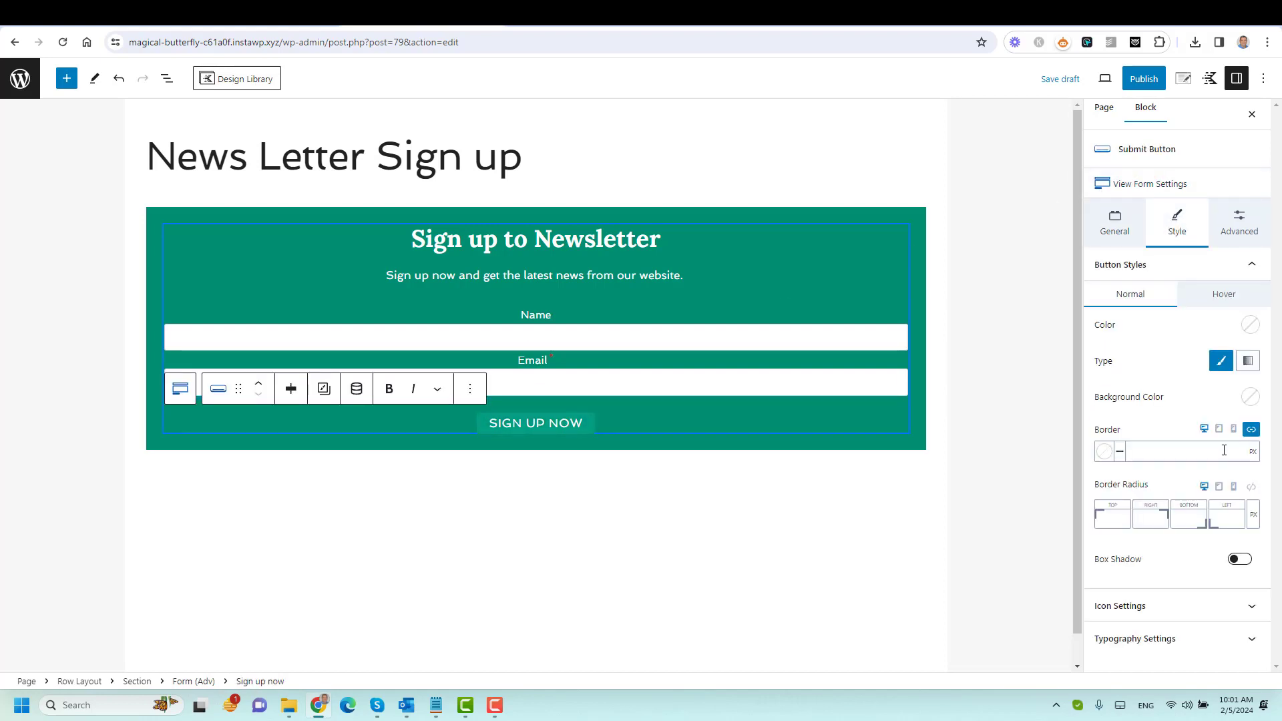
pyautogui.click(1250, 396)
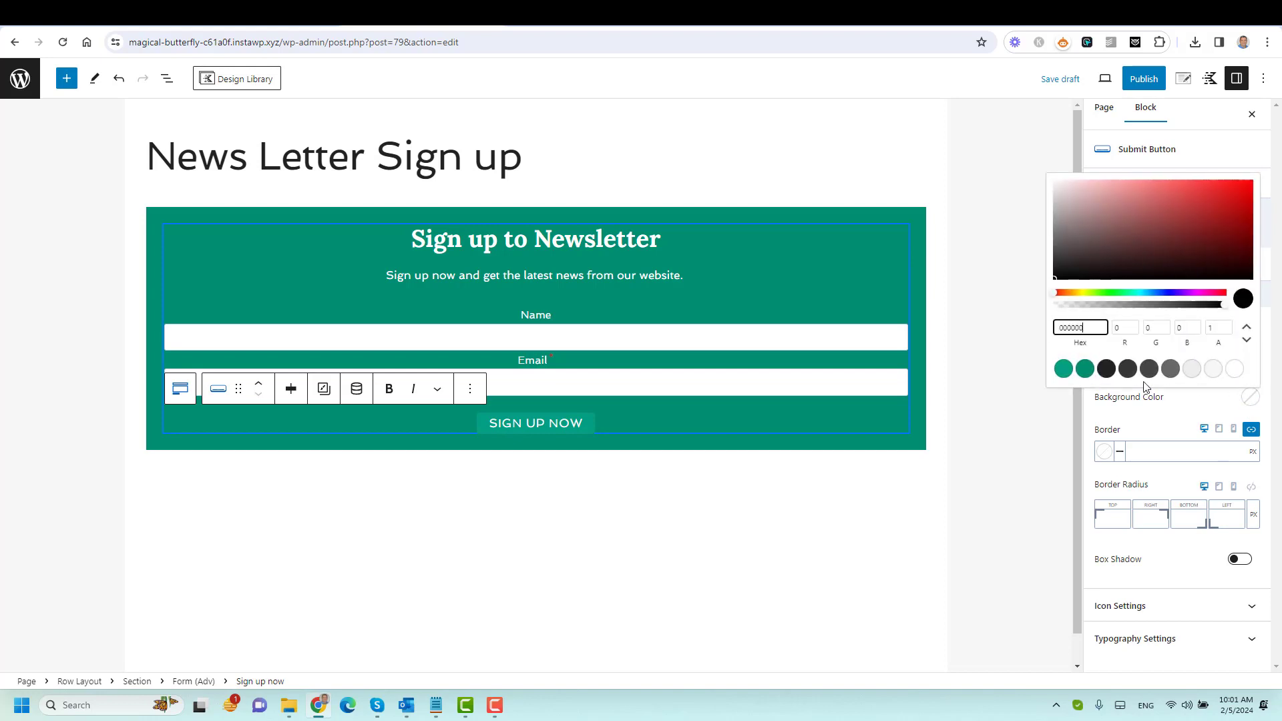
pyautogui.click(1105, 369)
pyautogui.click(1179, 421)
# Use the same dark background for the button's hover state and publish the page.
pyautogui.click(1222, 299)
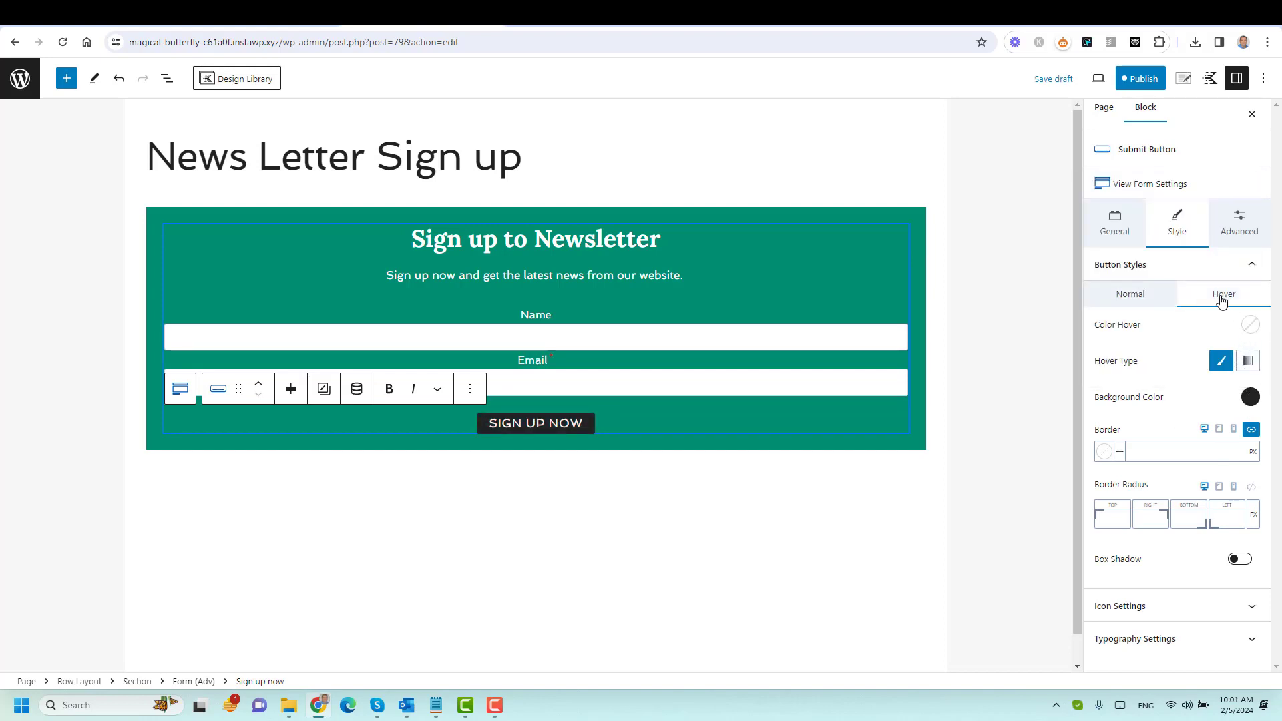
pyautogui.click(1250, 397)
pyautogui.click(1105, 369)
pyautogui.click(1139, 238)
pyautogui.click(1137, 79)
pyautogui.click(1137, 79)
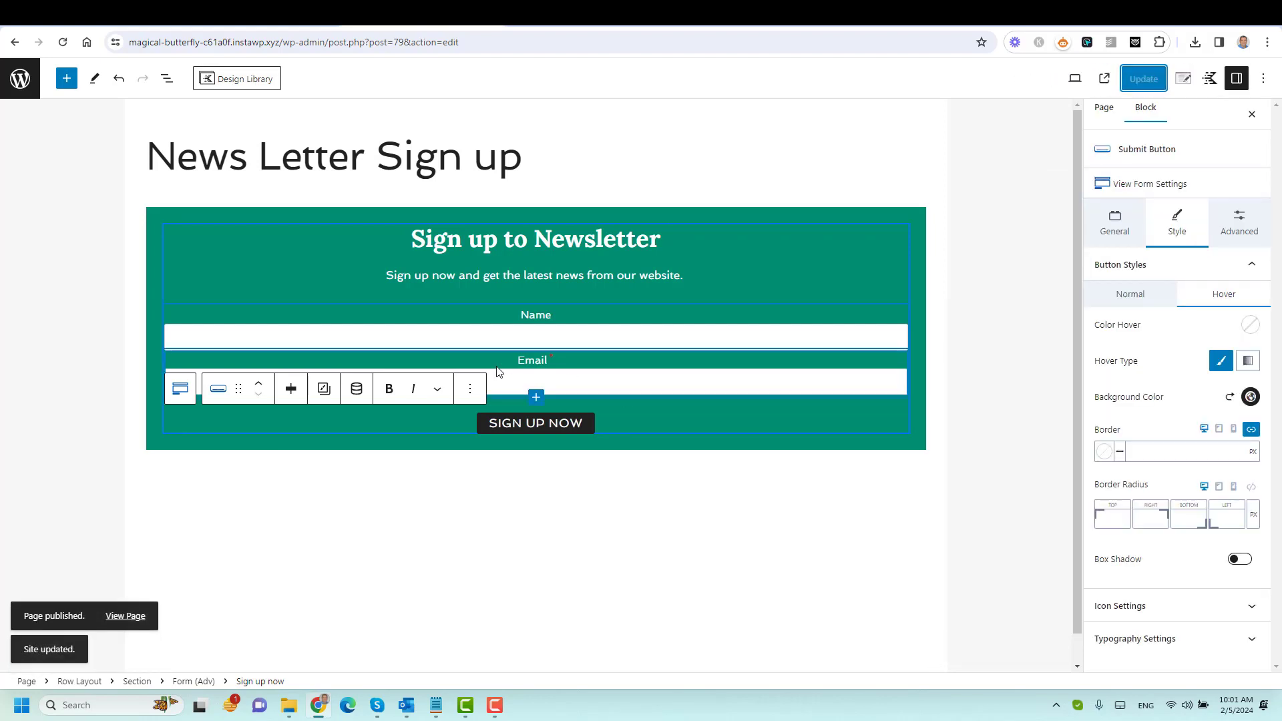
# Left-align the Name and Email labels, update the page, and view it live.
pyautogui.click(522, 323)
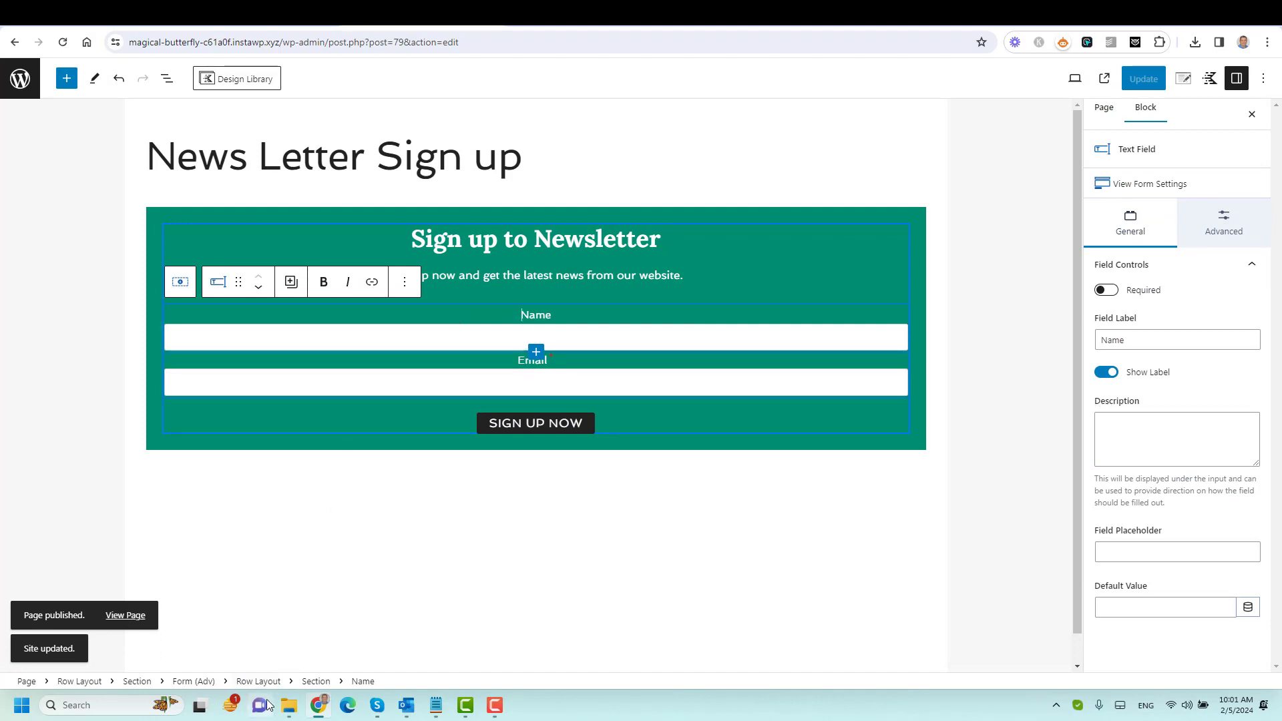
pyautogui.click(317, 681)
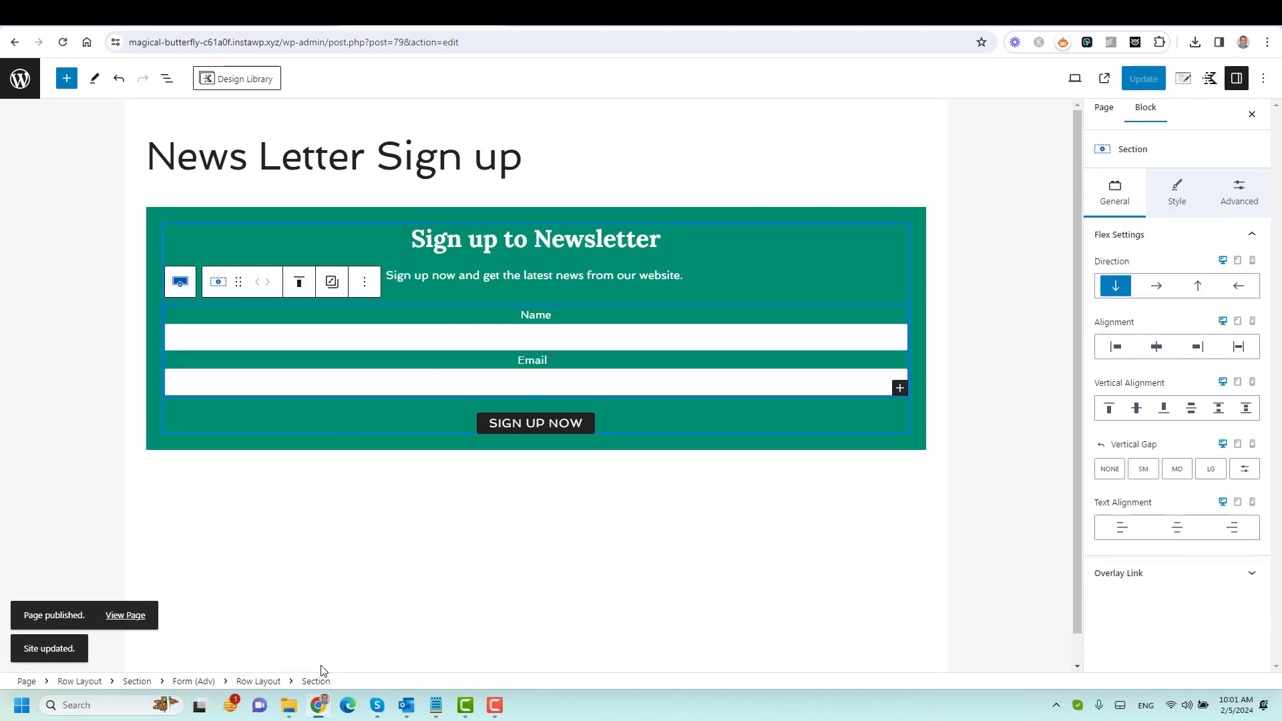
pyautogui.click(1112, 530)
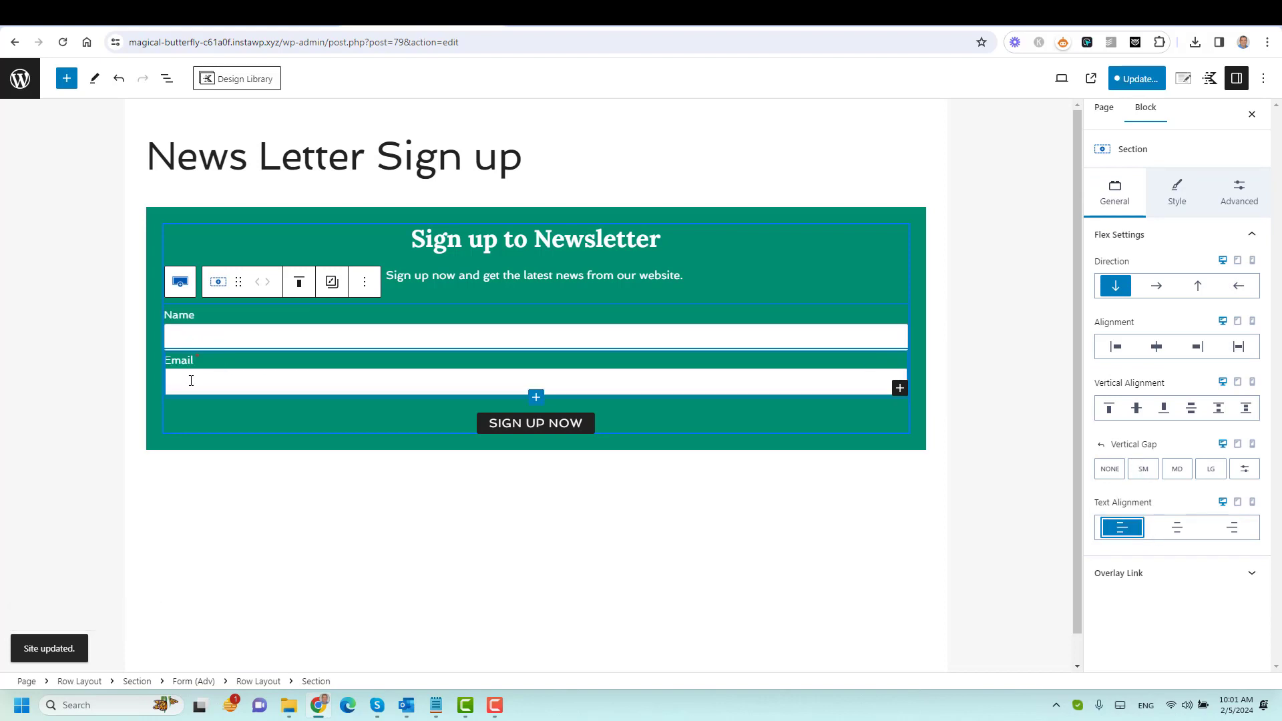
pyautogui.click(1154, 82)
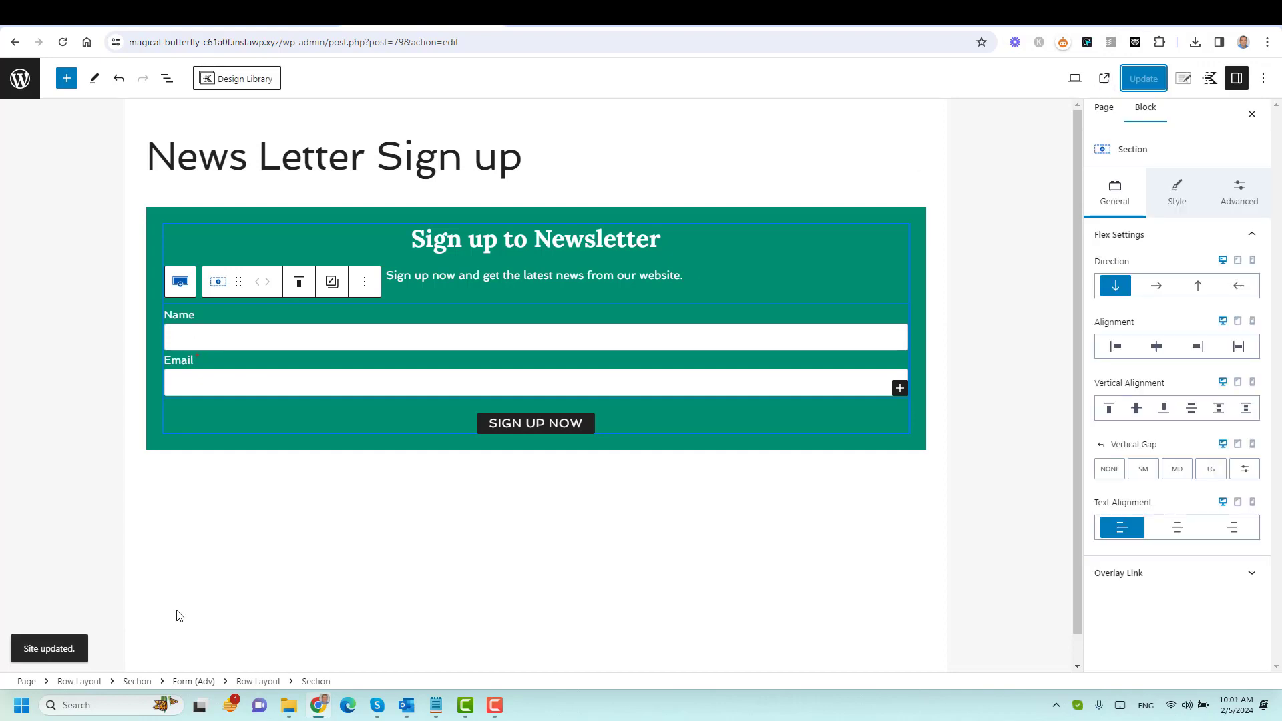
pyautogui.click(1105, 78)
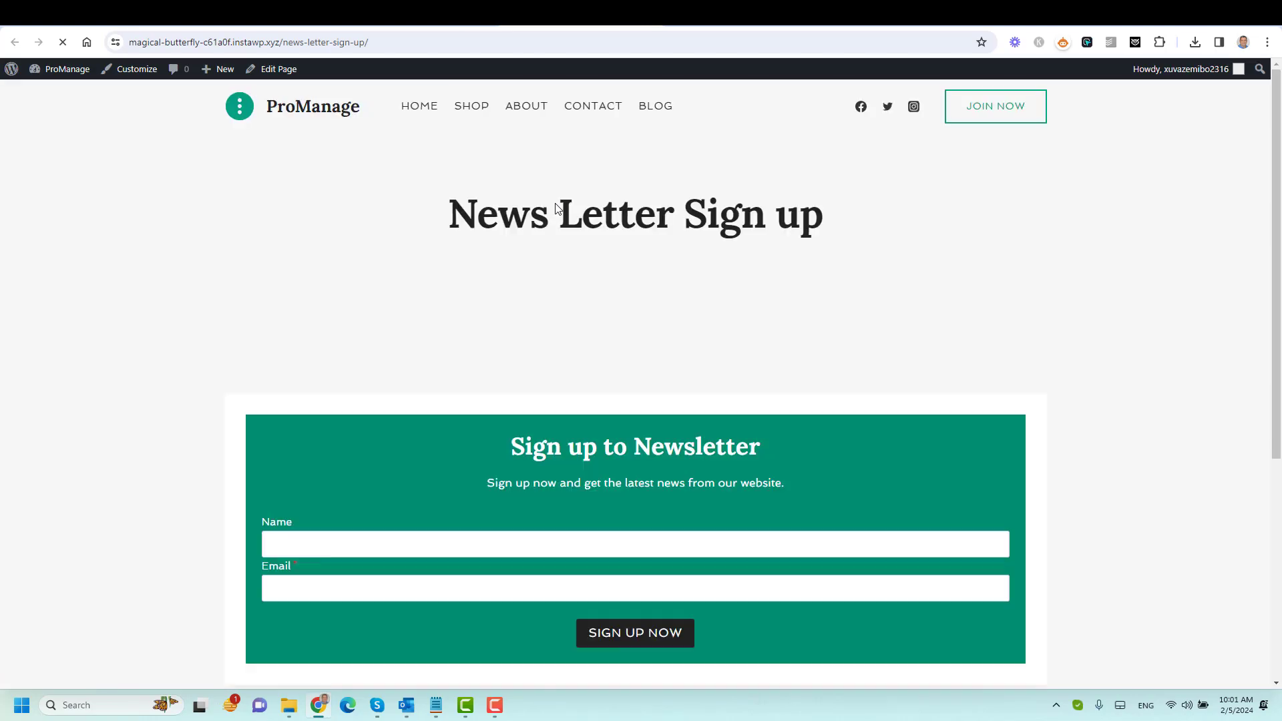
# Scroll through the live News Letter Sign up page to check the green form.
pyautogui.scroll(-4, 1094, 334)
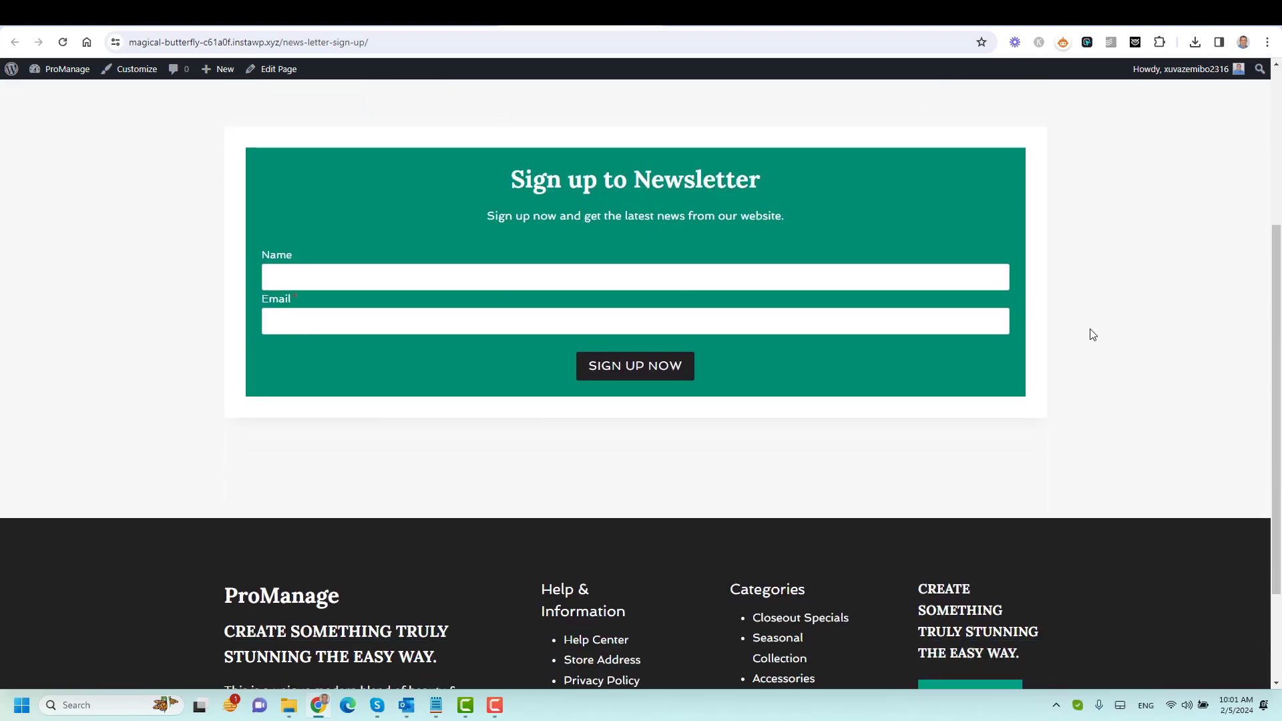
pyautogui.scroll(4, 1093, 334)
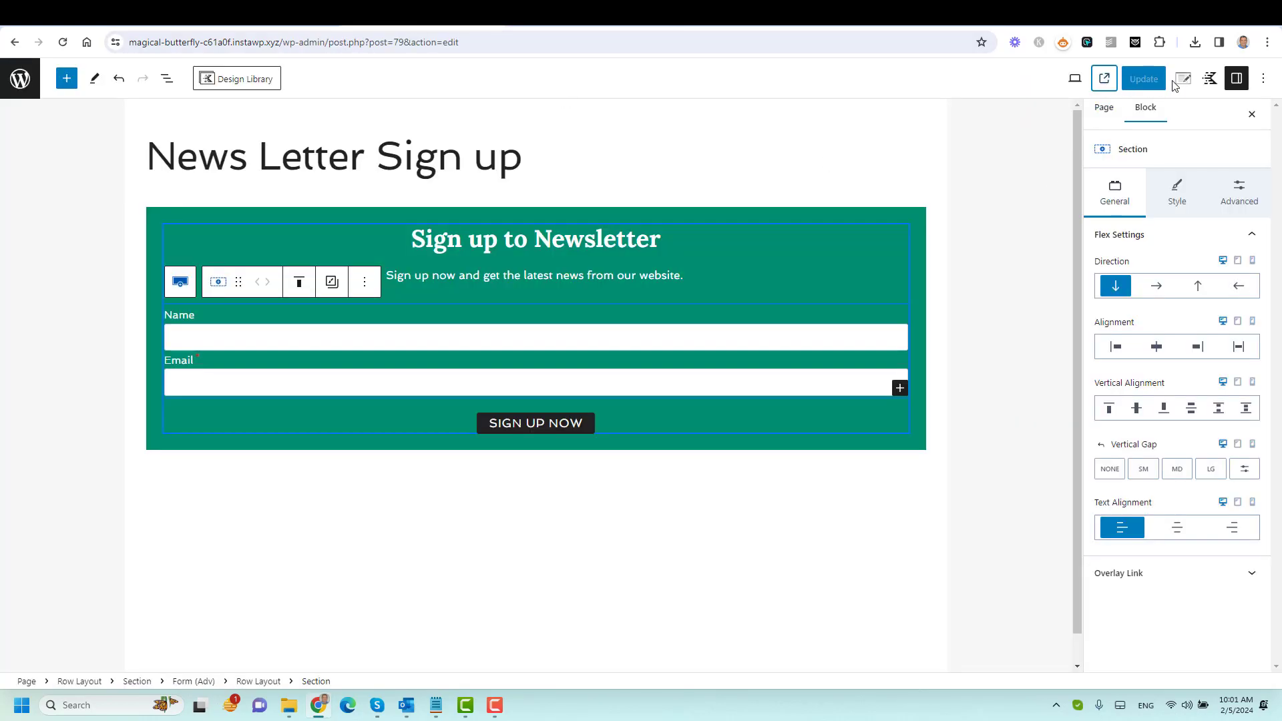
# Disable the page title and site header, update, and reload the live page.
pyautogui.click(1178, 84)
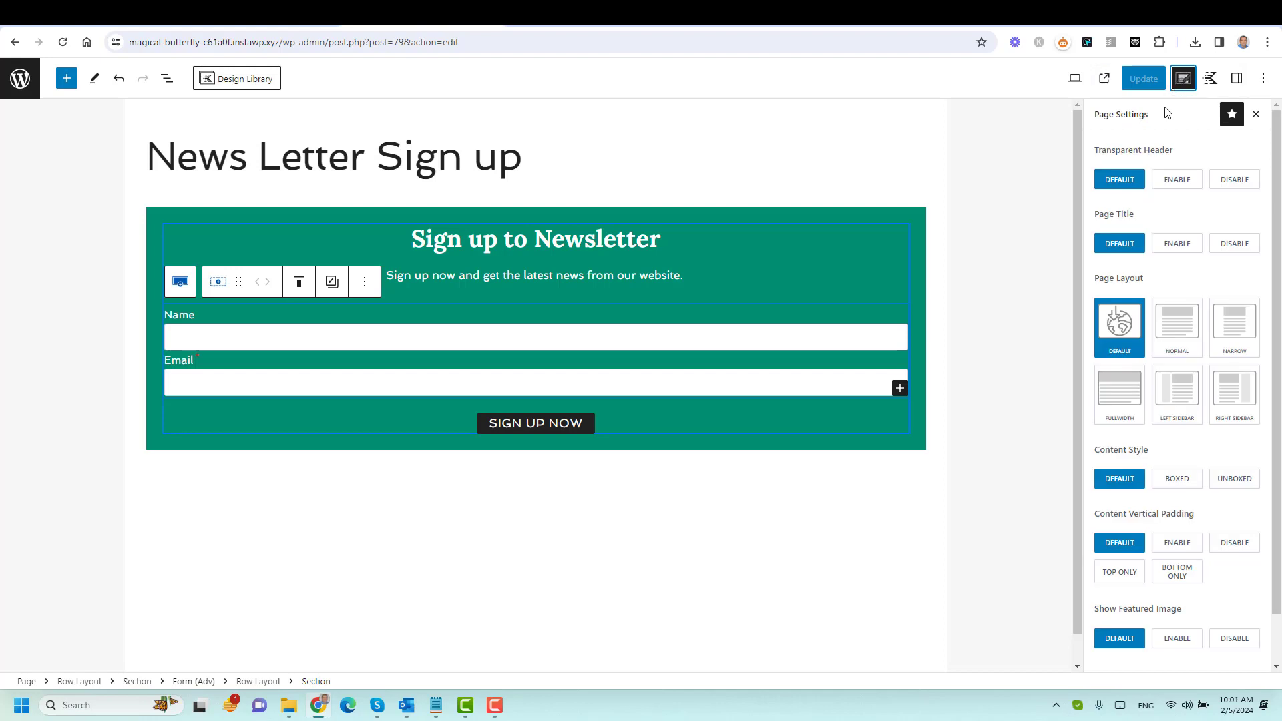
pyautogui.click(1237, 245)
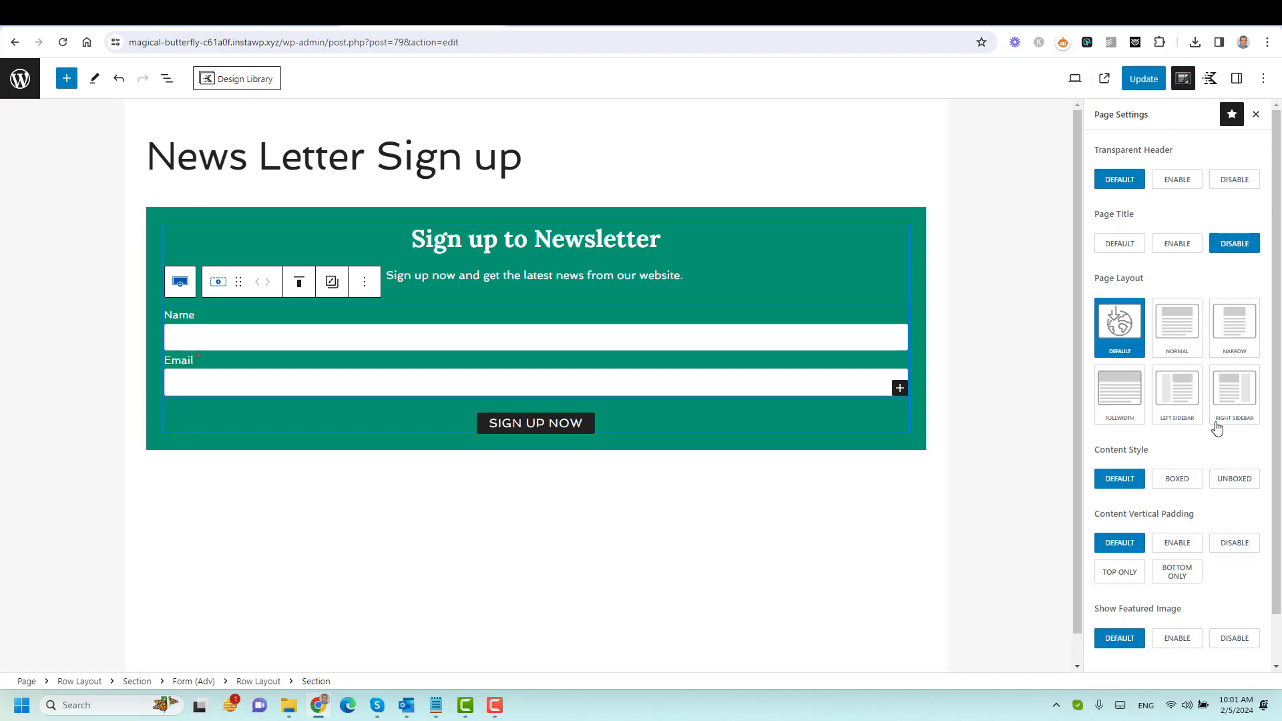
pyautogui.scroll(-1, 1216, 424)
pyautogui.click(1107, 629)
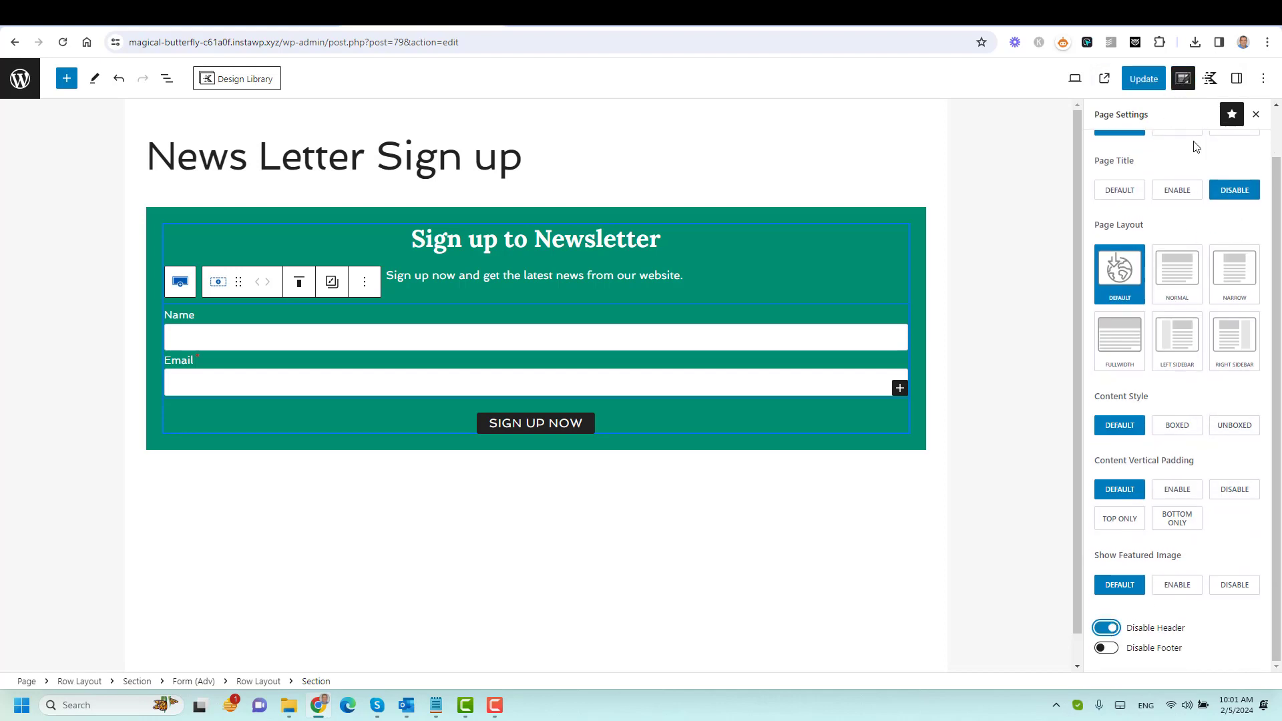
pyautogui.click(1143, 79)
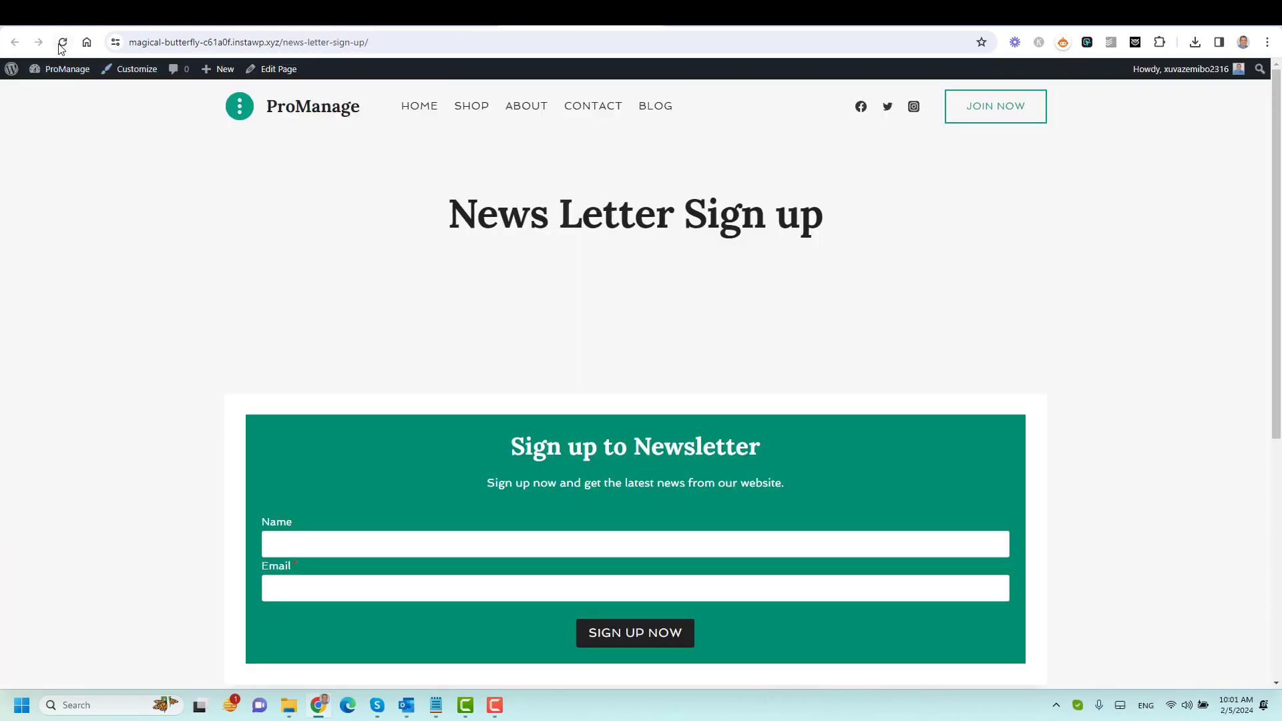
pyautogui.click(61, 43)
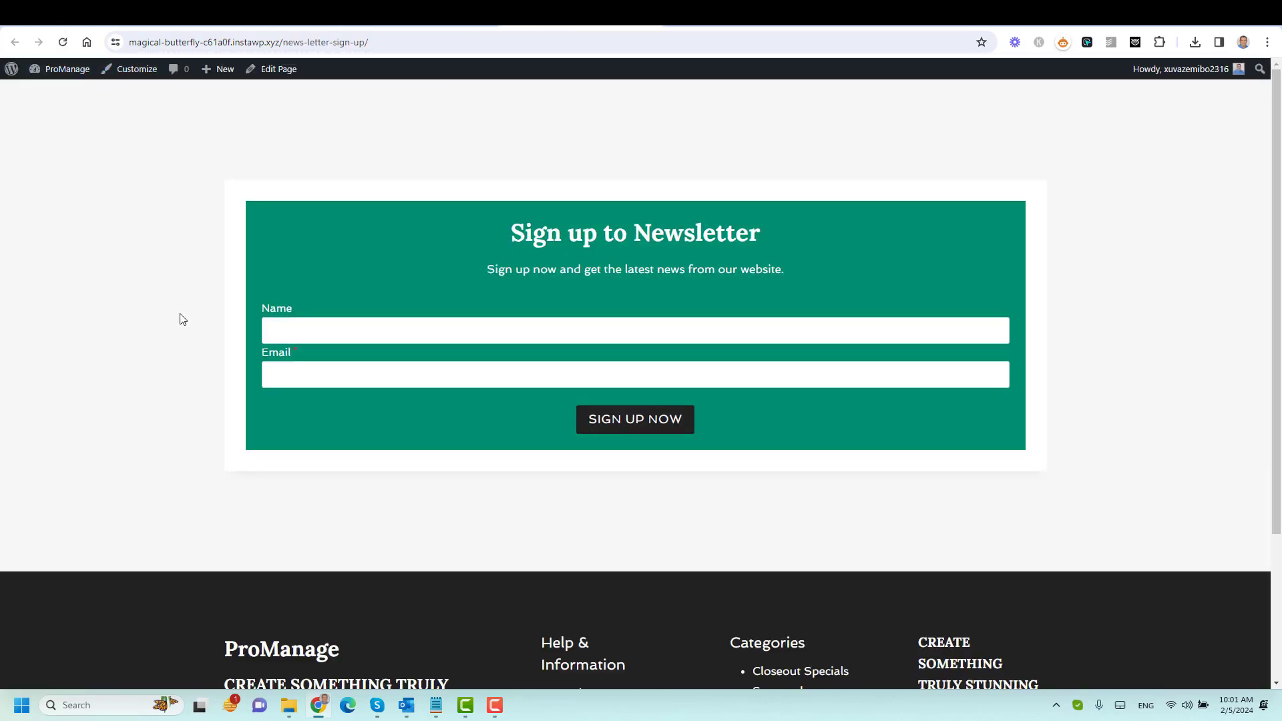
# Submit a test sign-up with a test name and e-mail address.
pyautogui.click(407, 324)
pyautogui.write('name')
pyautogui.press('Tab')
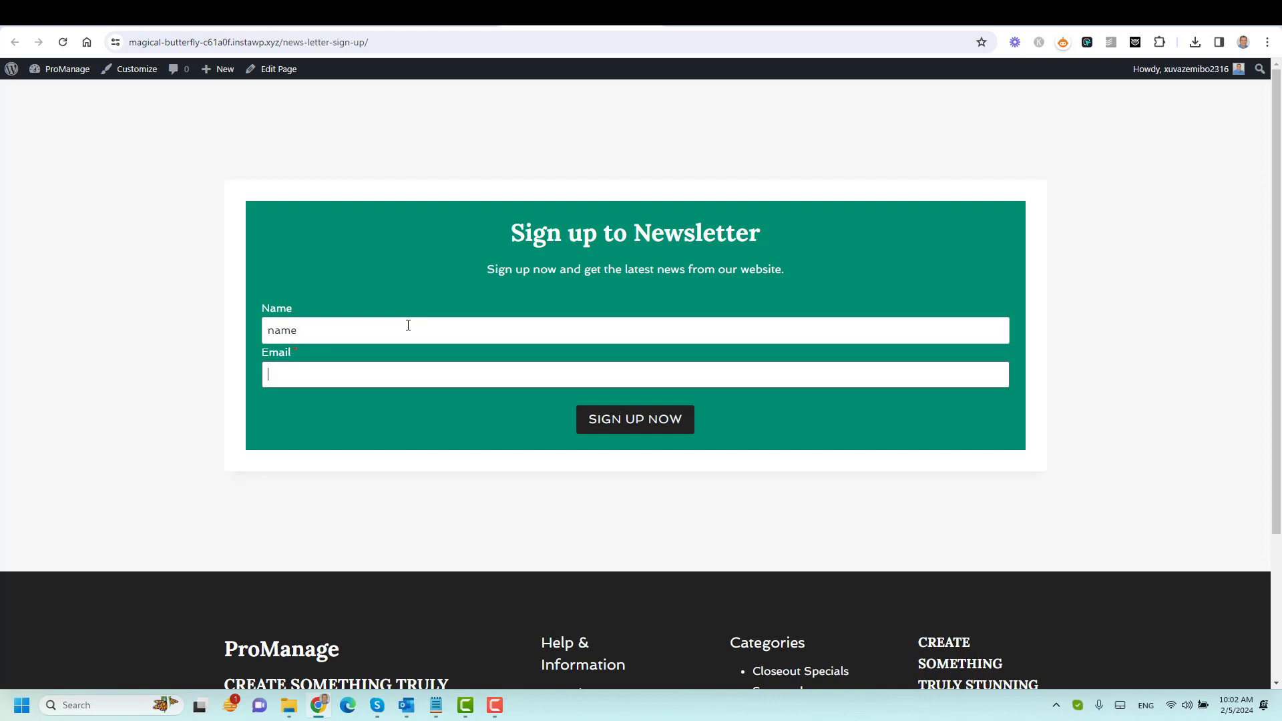
pyautogui.click(639, 426)
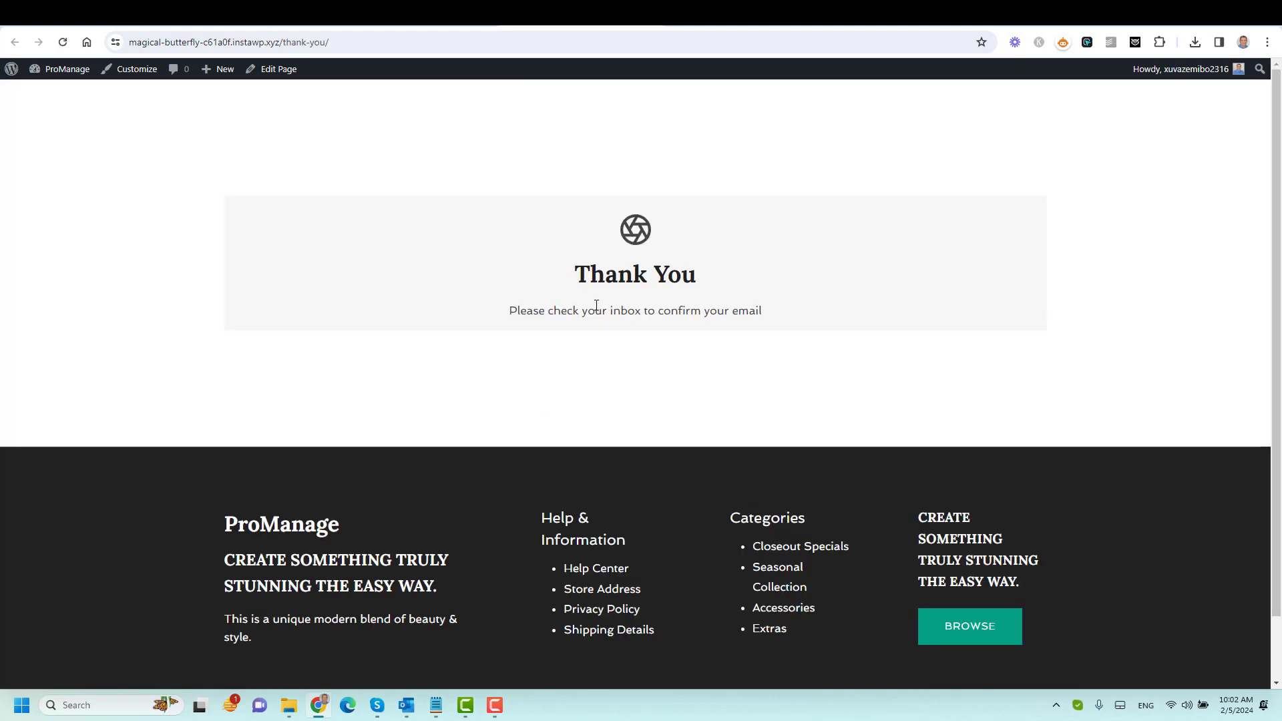
# Go to the admin area and open the FluentCRM contacts list.
pyautogui.click(47, 140)
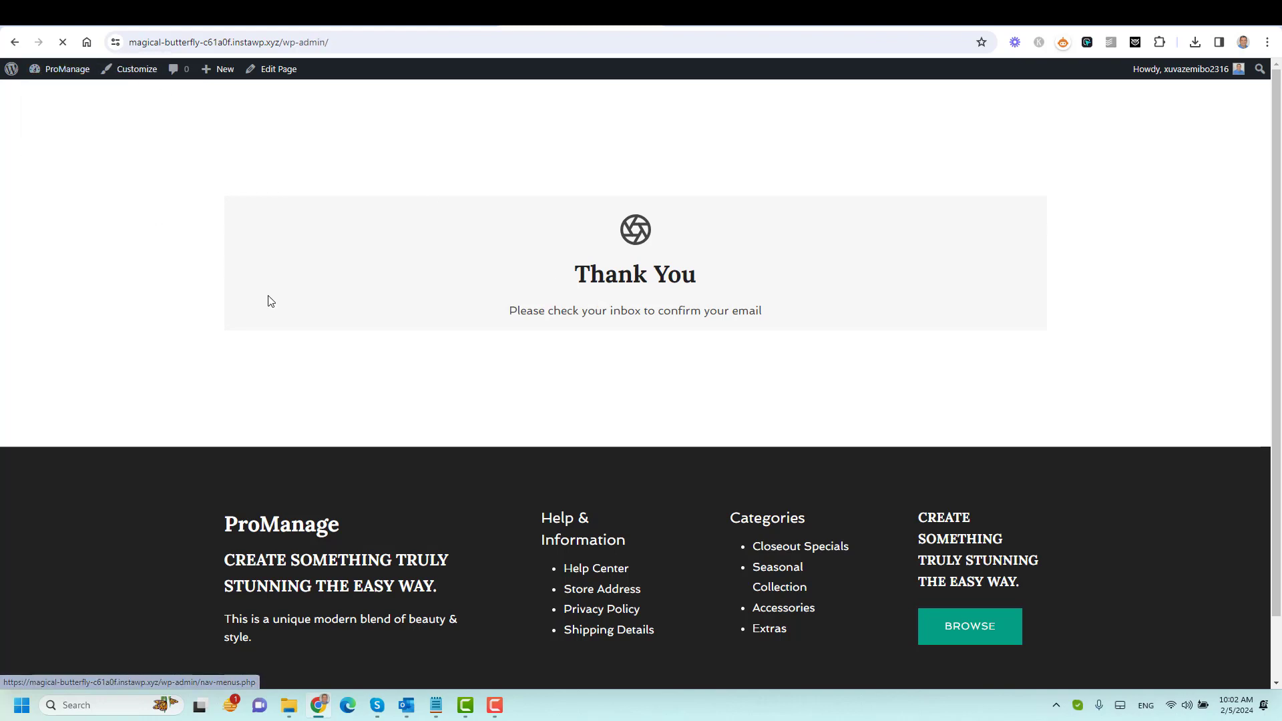
pyautogui.moveTo(70, 172)
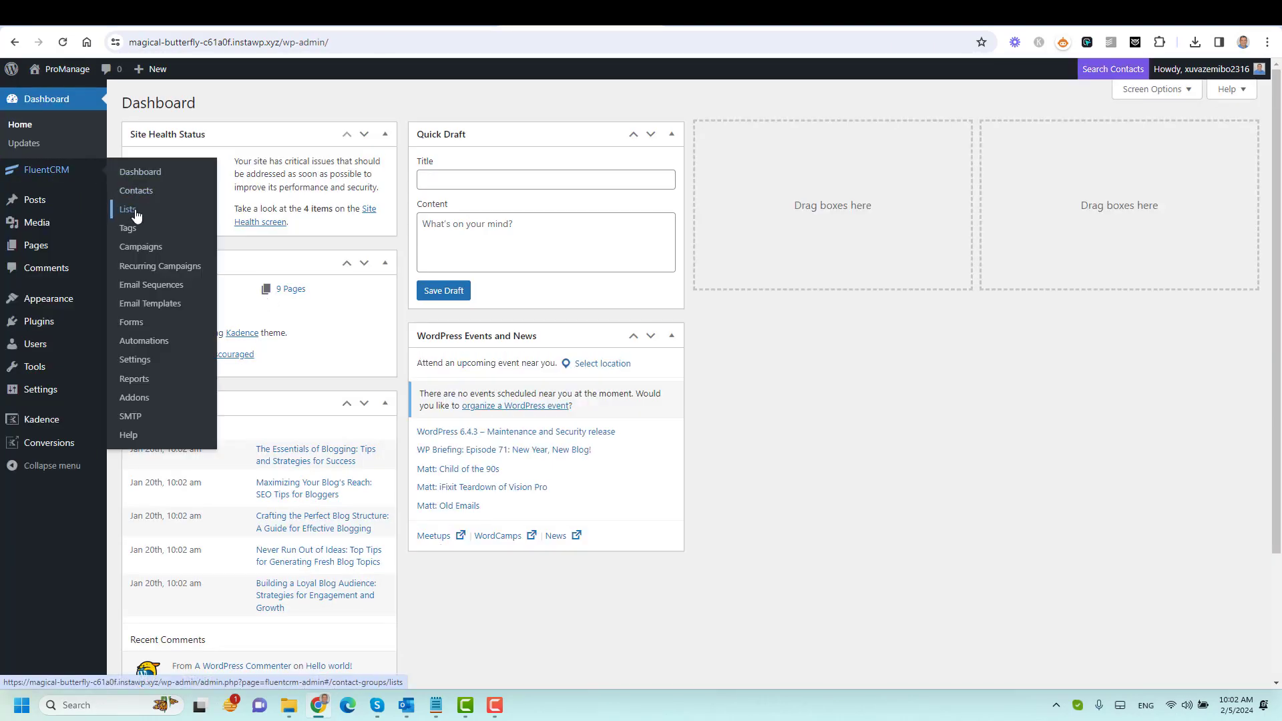
pyautogui.click(137, 190)
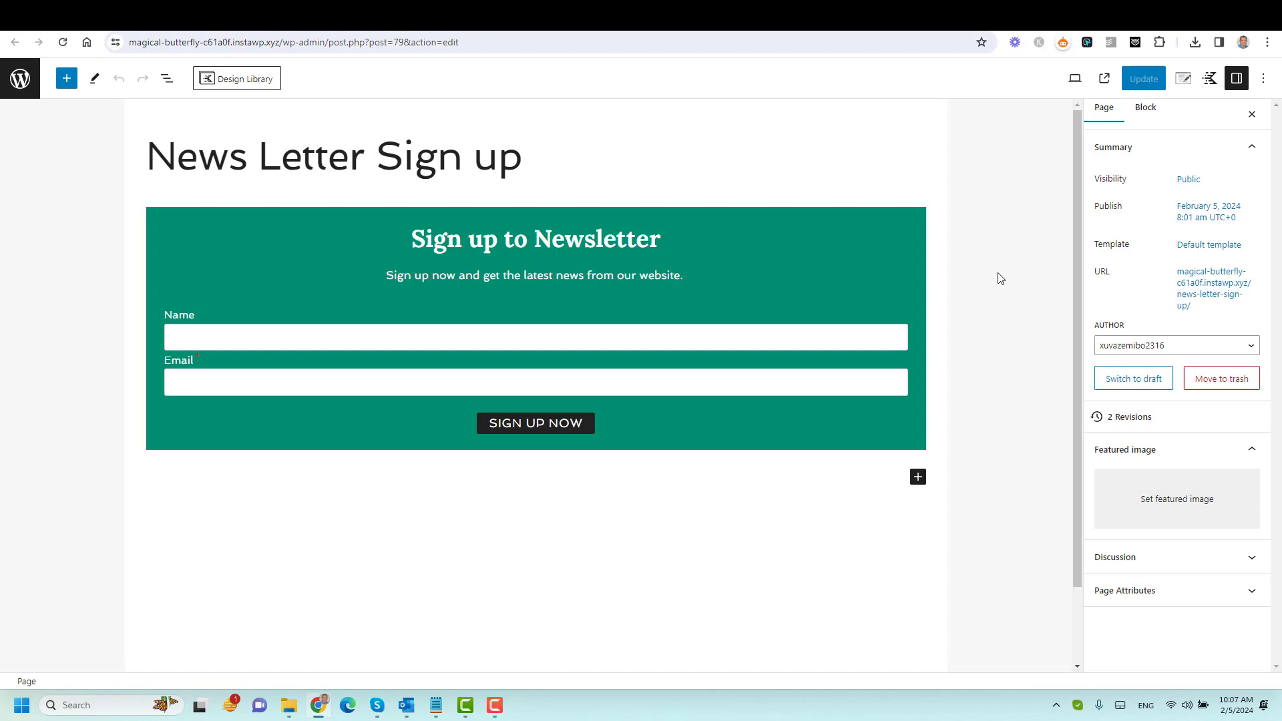
# Copy the newsletter sign-up row block to the clipboard.
pyautogui.click(896, 217)
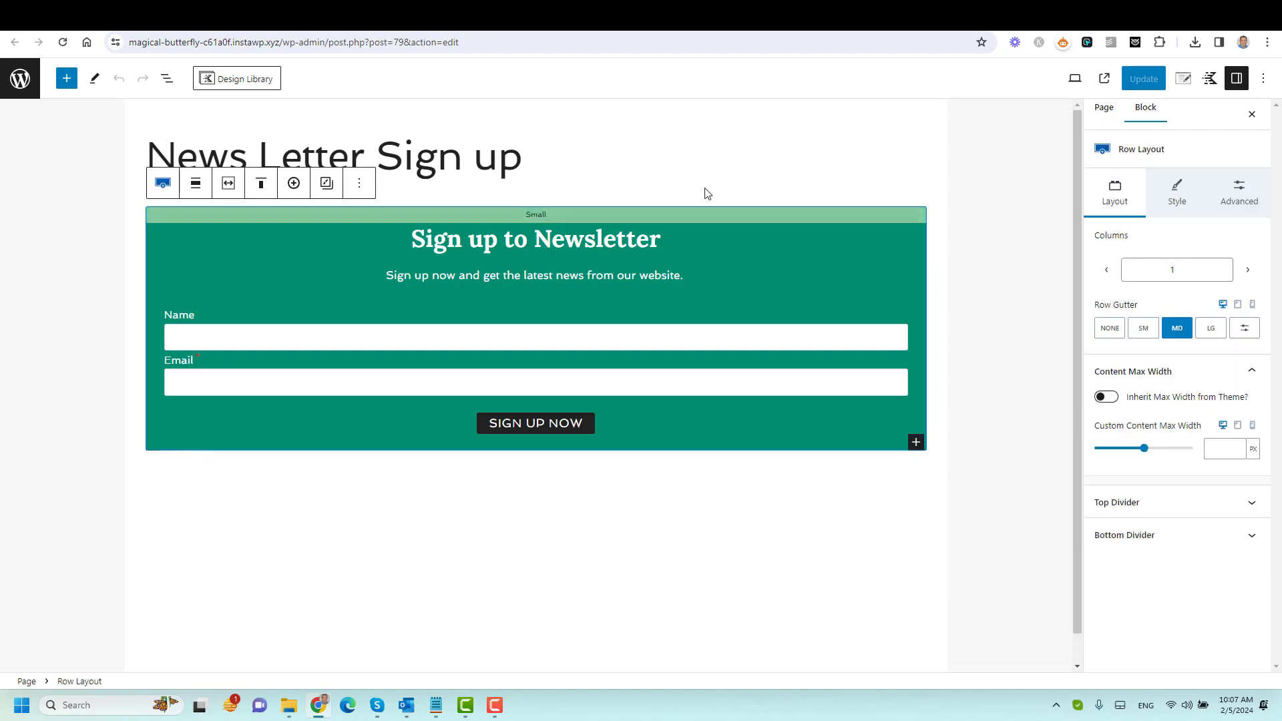
pyautogui.click(359, 184)
pyautogui.click(394, 231)
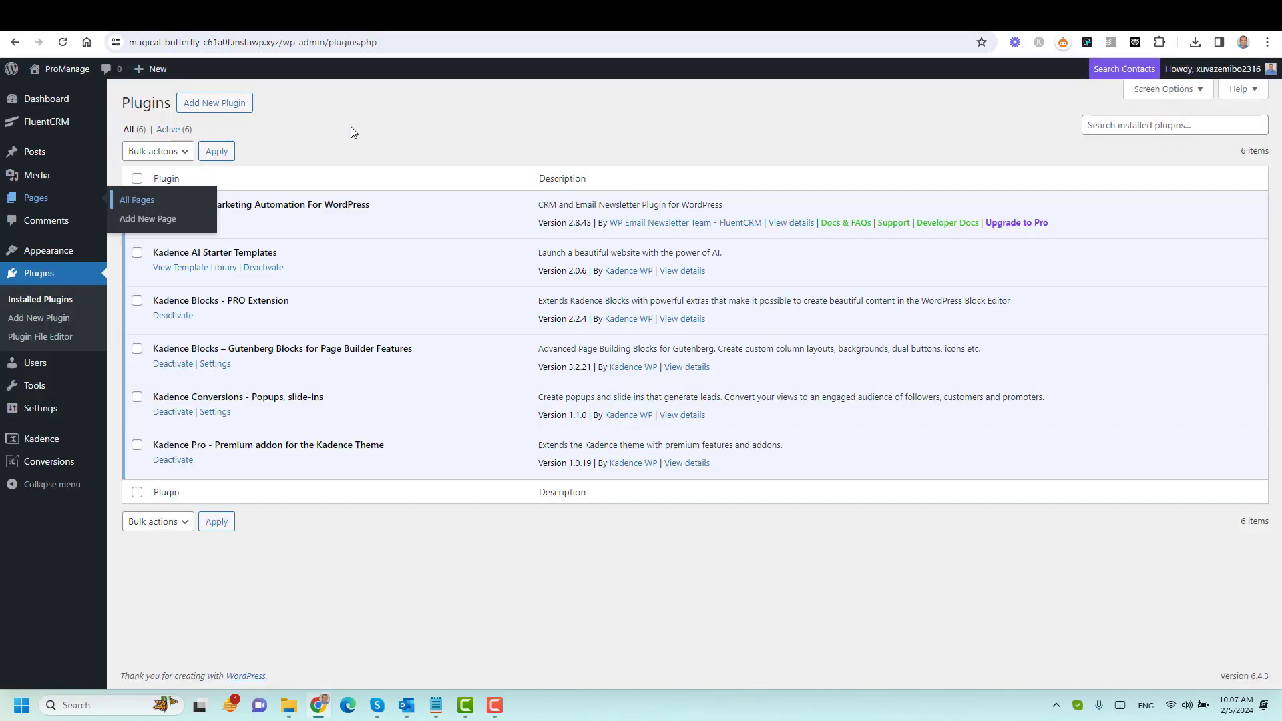
# Paste the sign-up row into Sidebar 1 under Widgets, then visit the live homepage.
pyautogui.moveTo(66, 253)
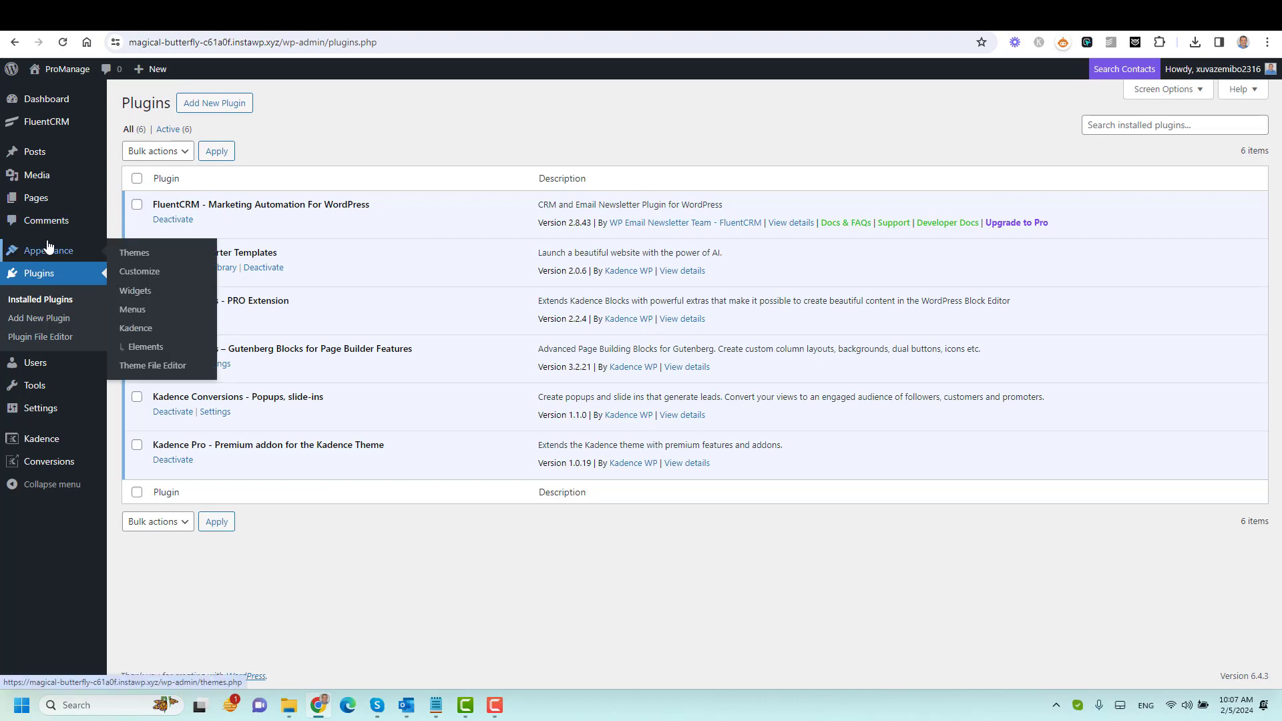
pyautogui.click(145, 297)
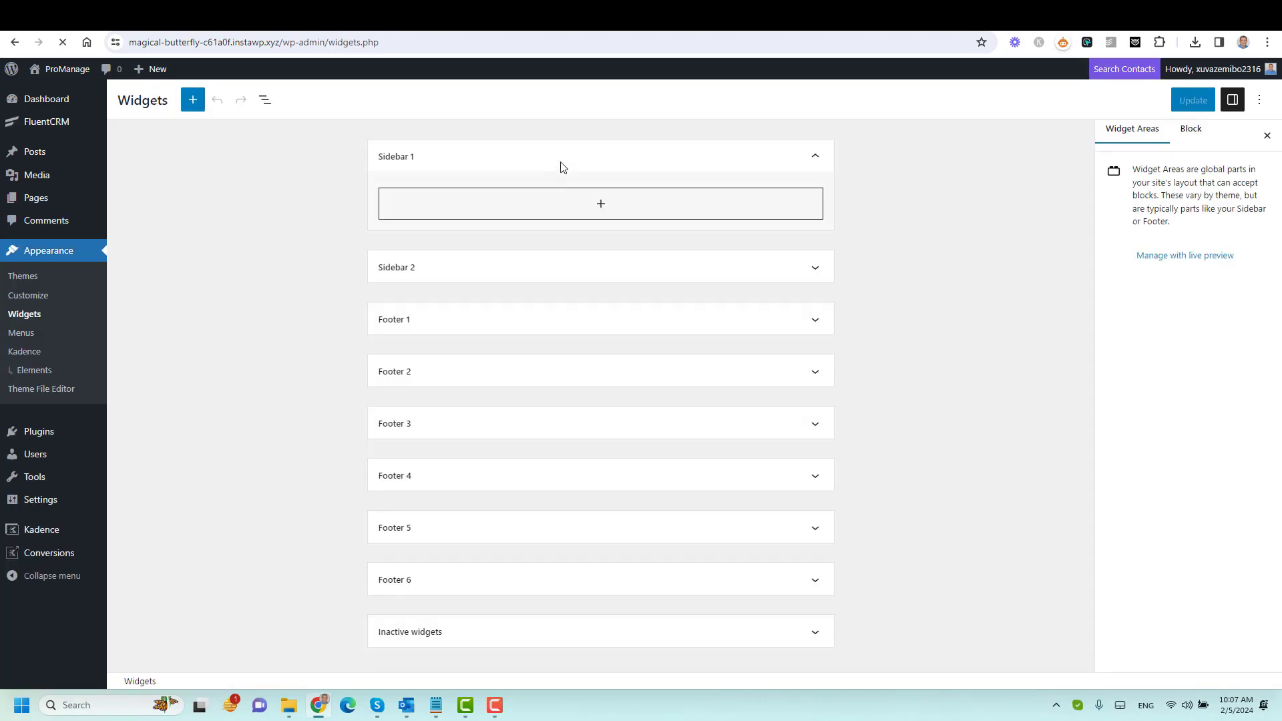
pyautogui.click(601, 217)
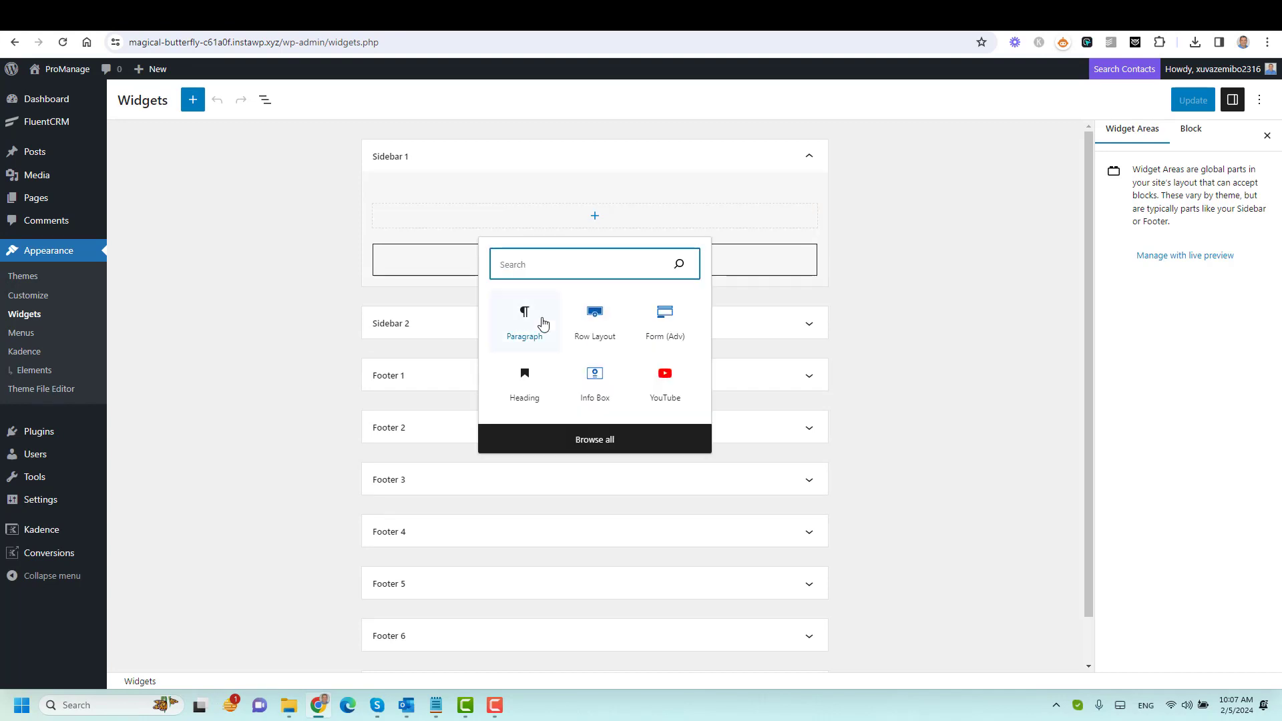
pyautogui.click(527, 331)
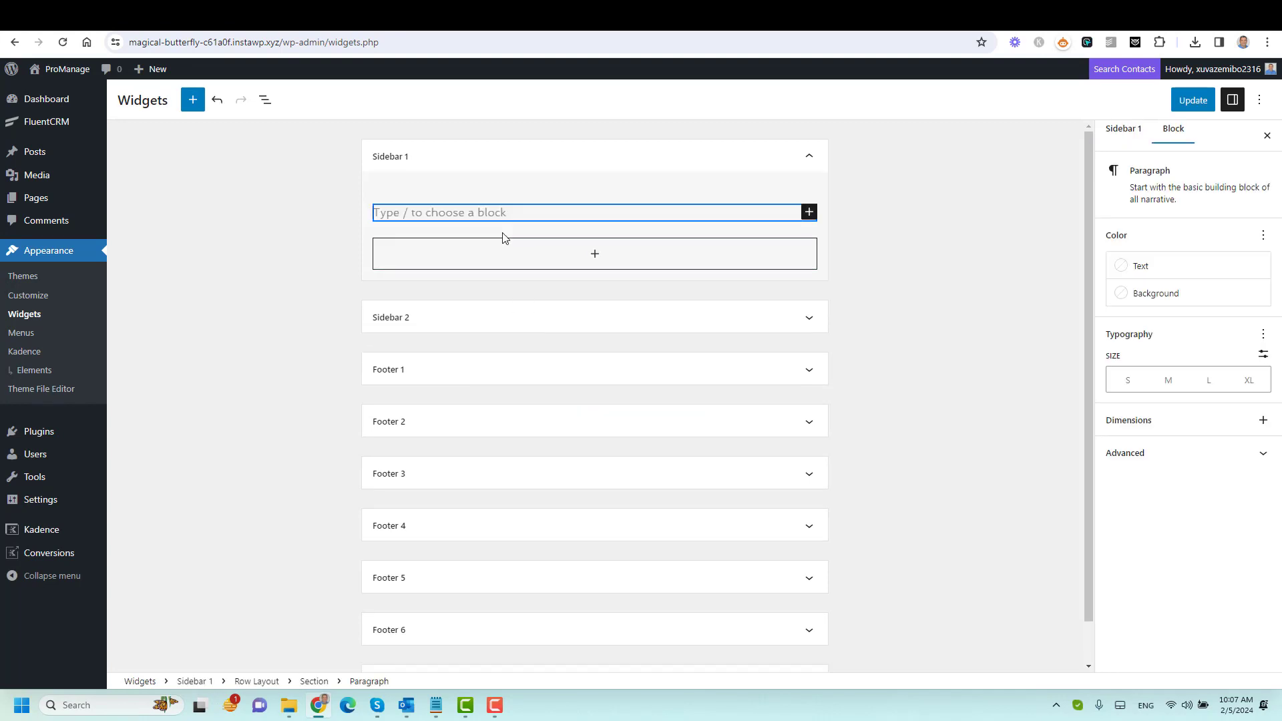
pyautogui.click(887, 275)
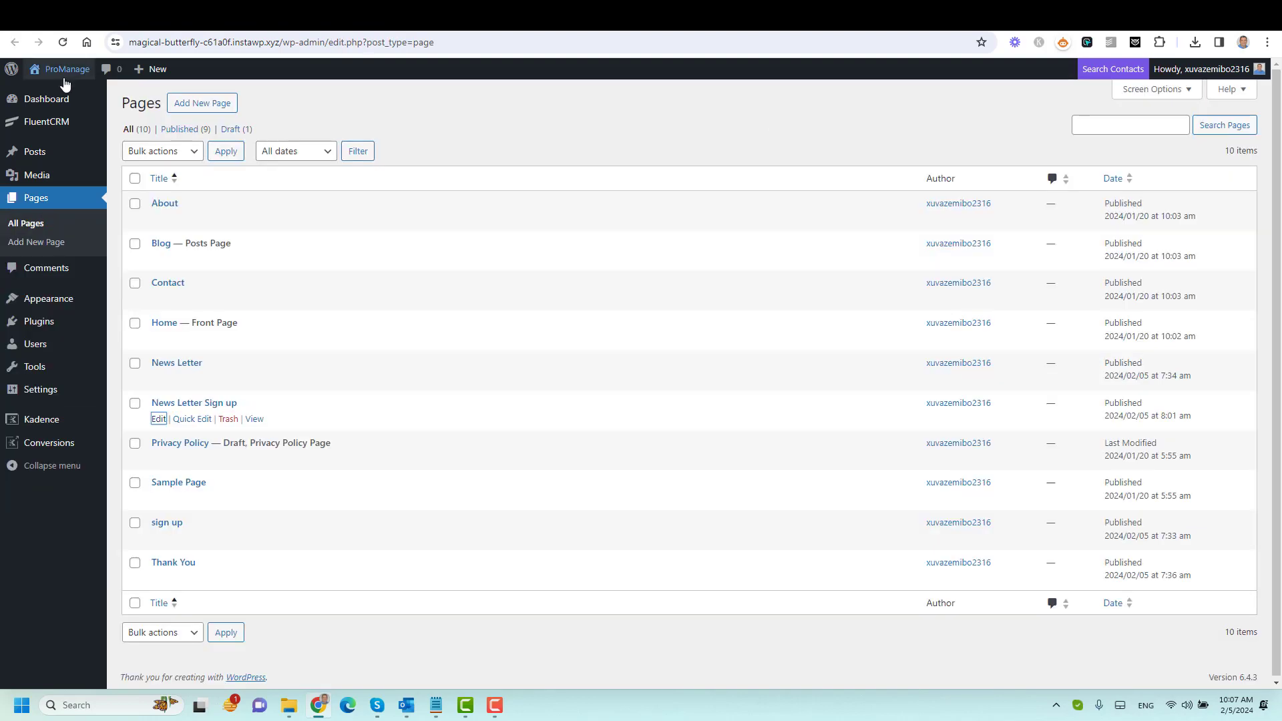
pyautogui.moveTo(60, 71)
pyautogui.click(58, 100)
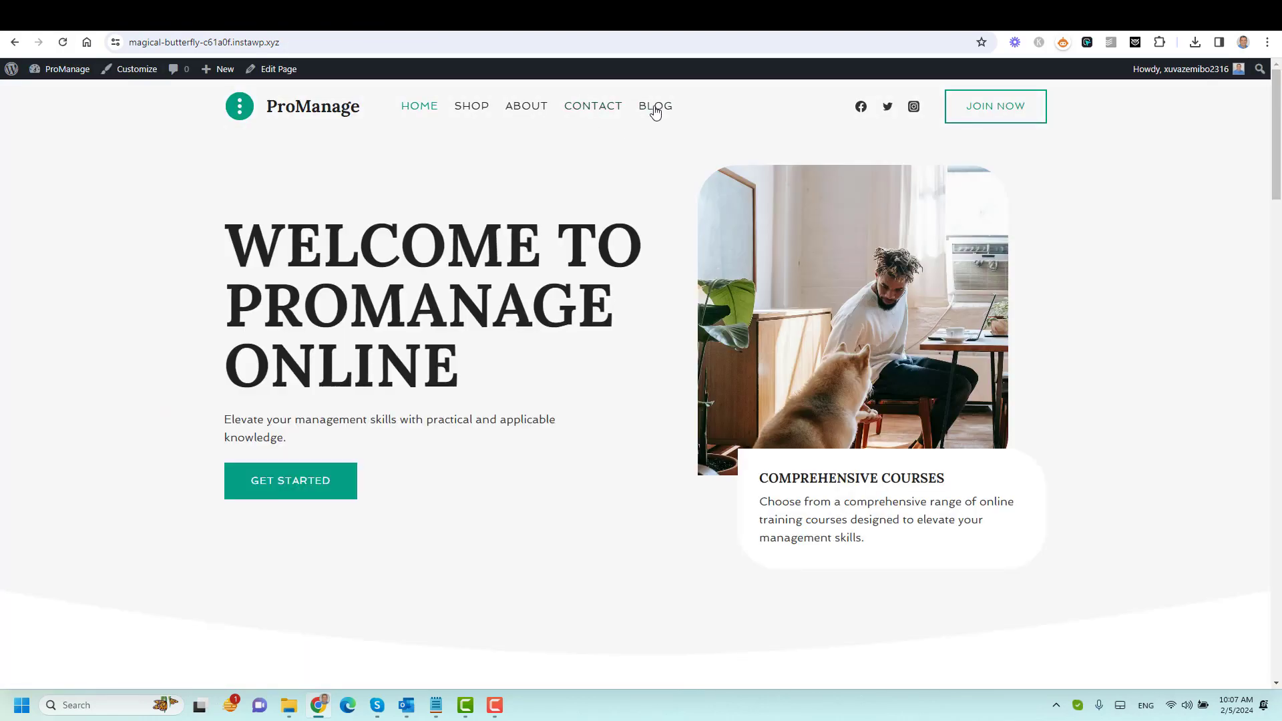
# Open 'The Essentials of Blogging' post from the Blog page and save the updated sidebar widgets.
pyautogui.click(654, 111)
pyautogui.scroll(-5, 534, 357)
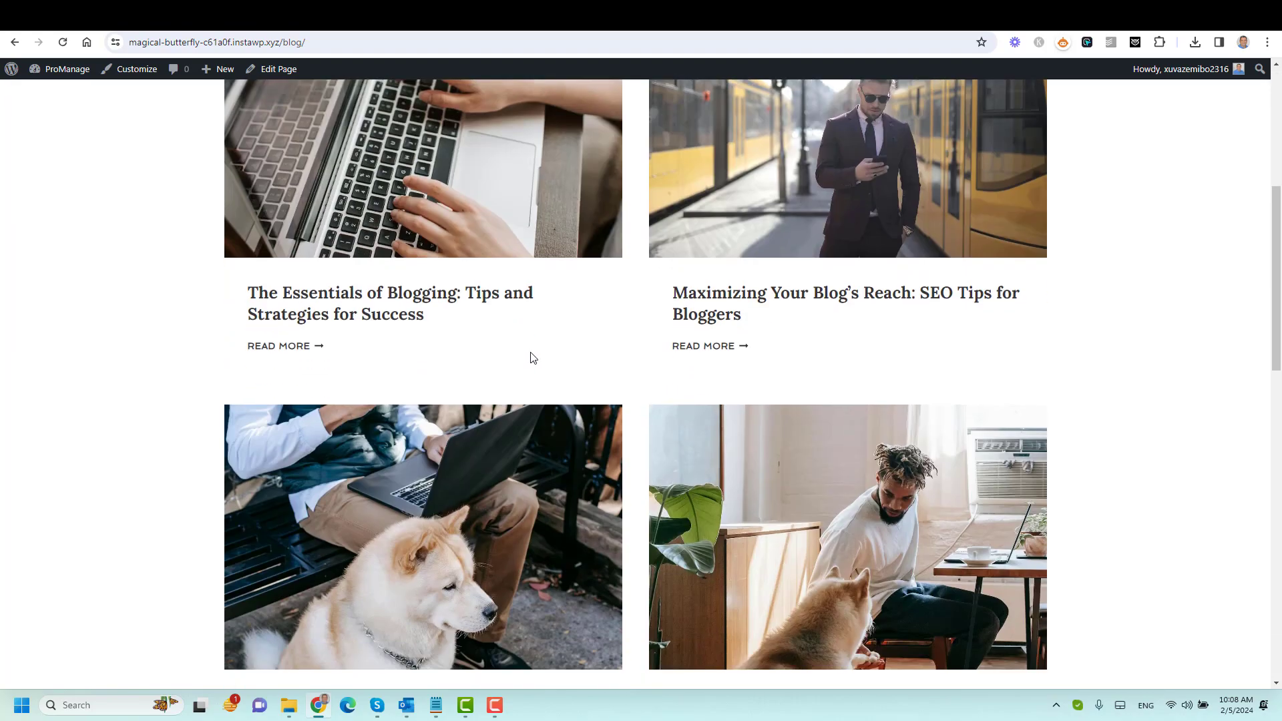
pyautogui.click(479, 300)
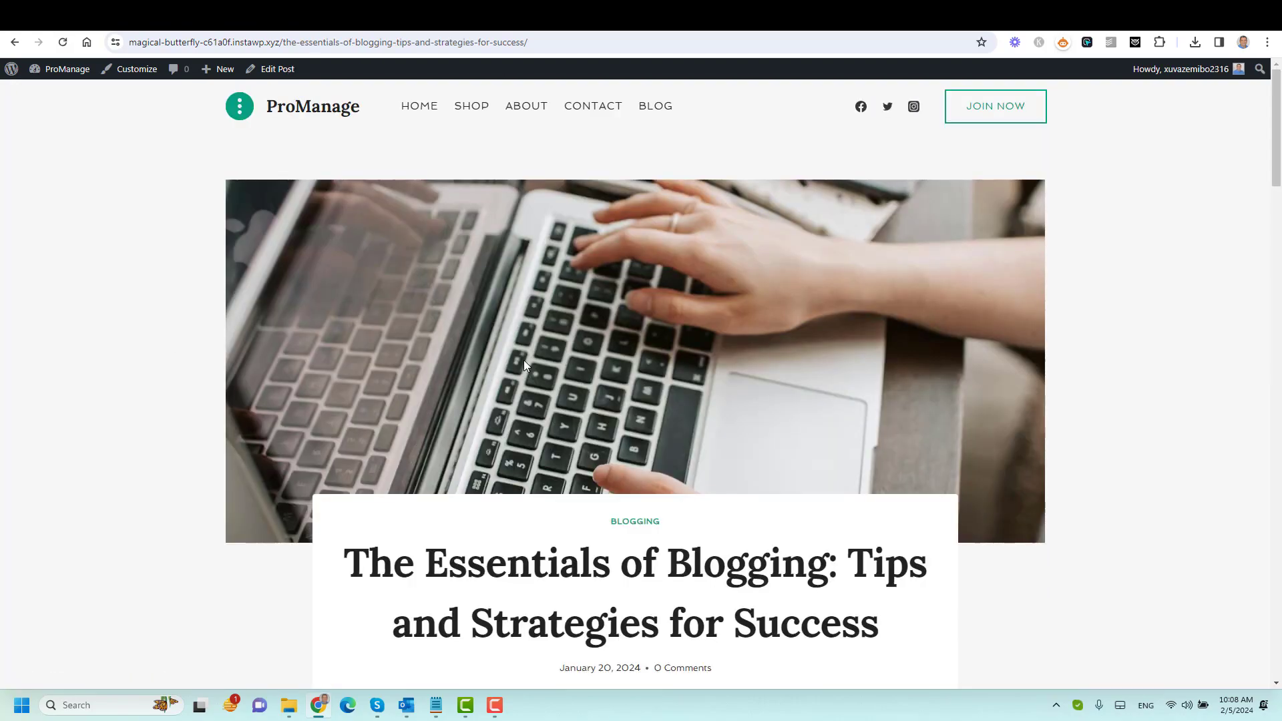
pyautogui.scroll(-7, 502, 364)
pyautogui.scroll(7, 524, 364)
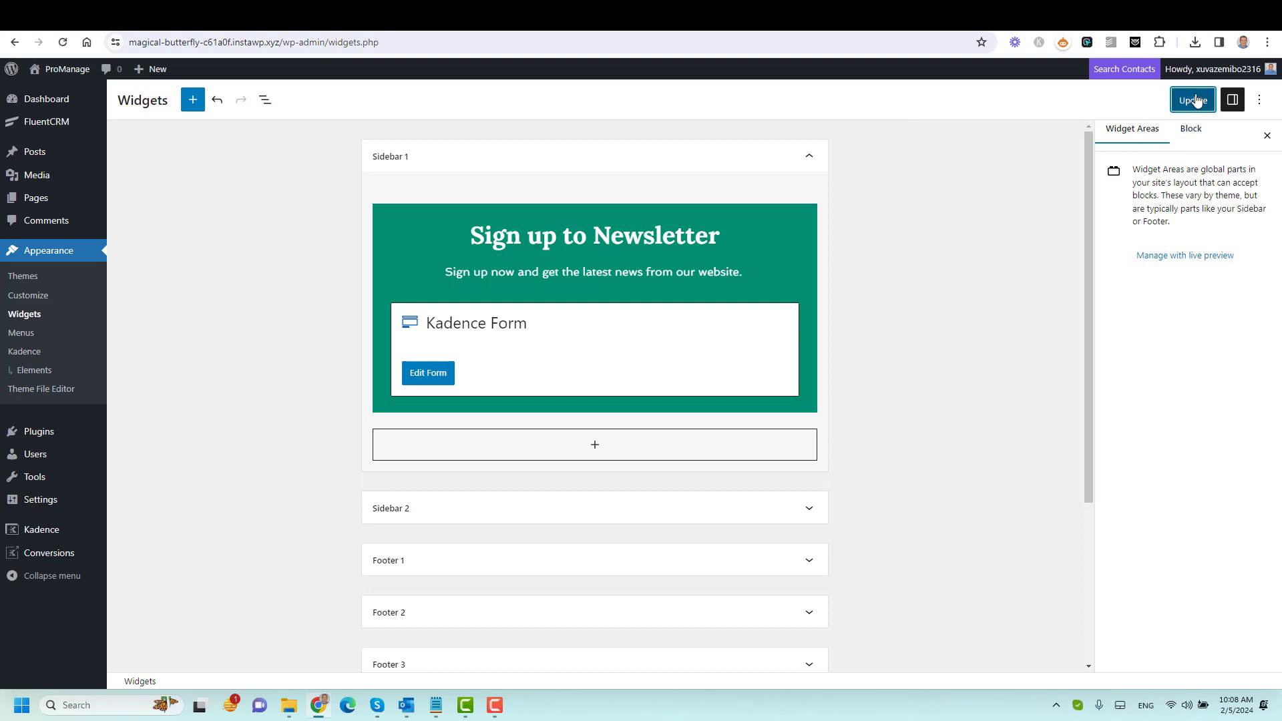
pyautogui.click(1190, 100)
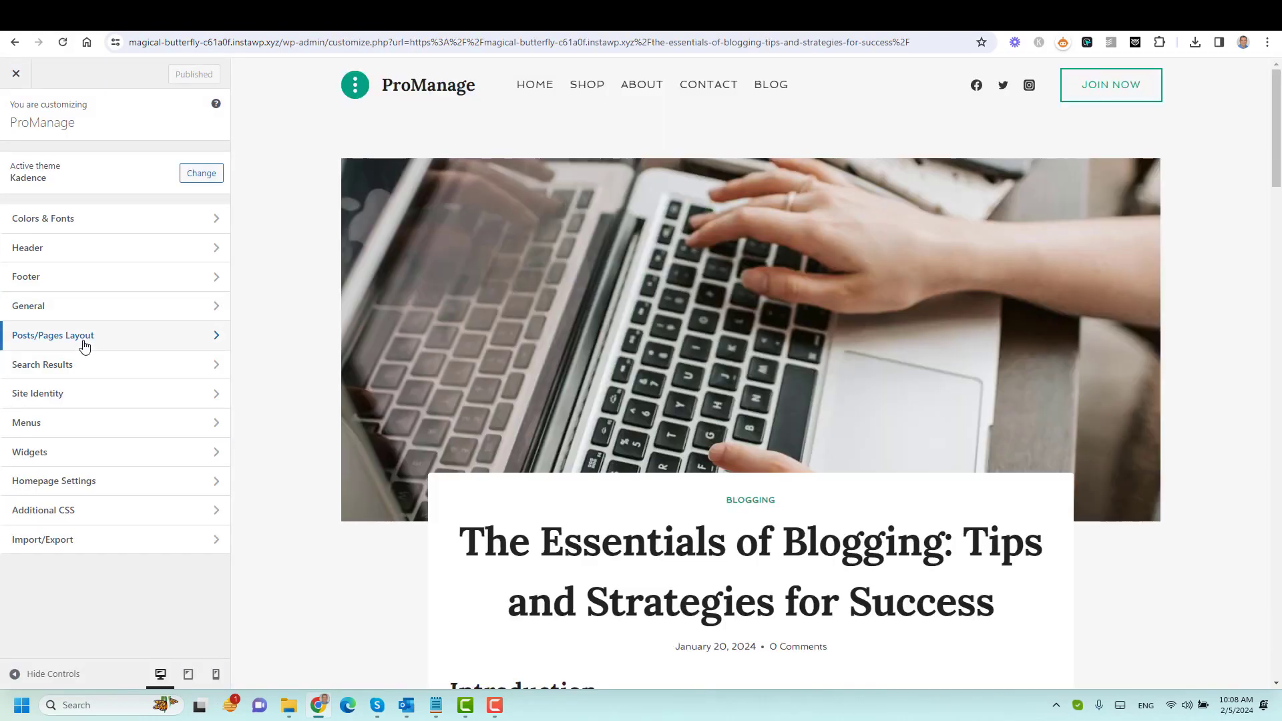
# Set the Kadence Single Post Layout's Default Post Layout to Right Sidebar.
pyautogui.click(84, 346)
pyautogui.click(77, 191)
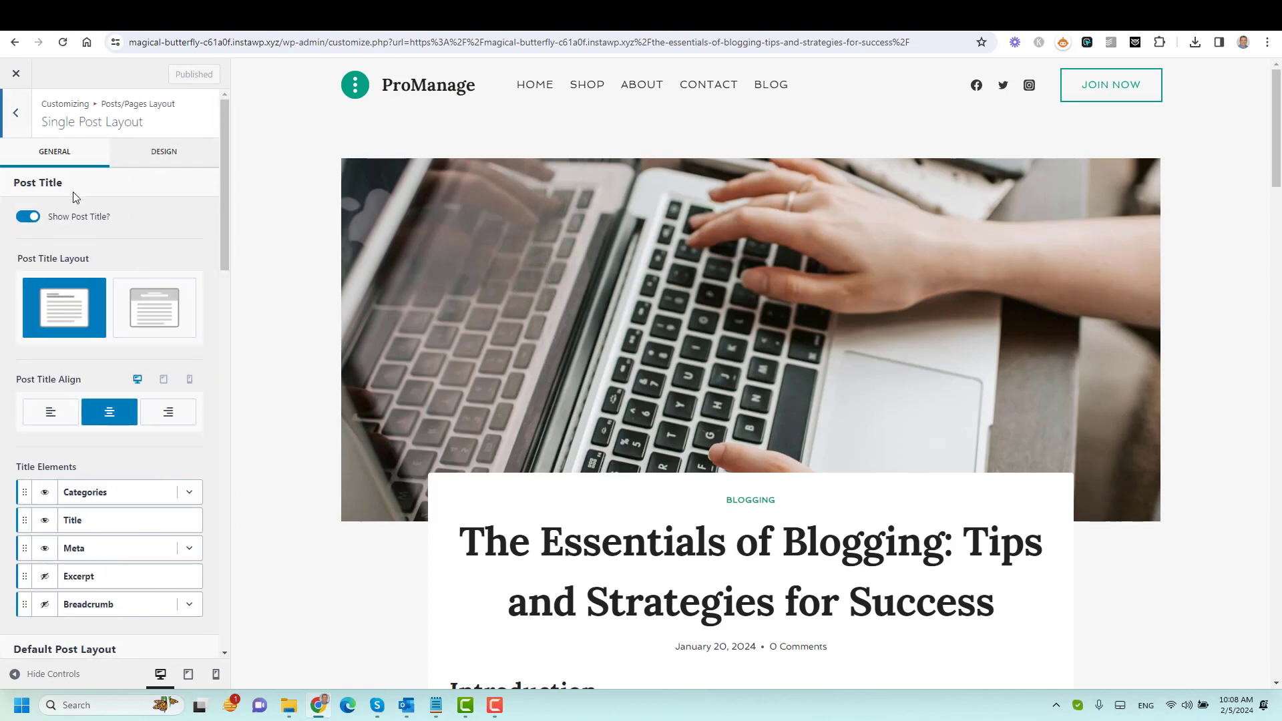
pyautogui.scroll(-12, 178, 404)
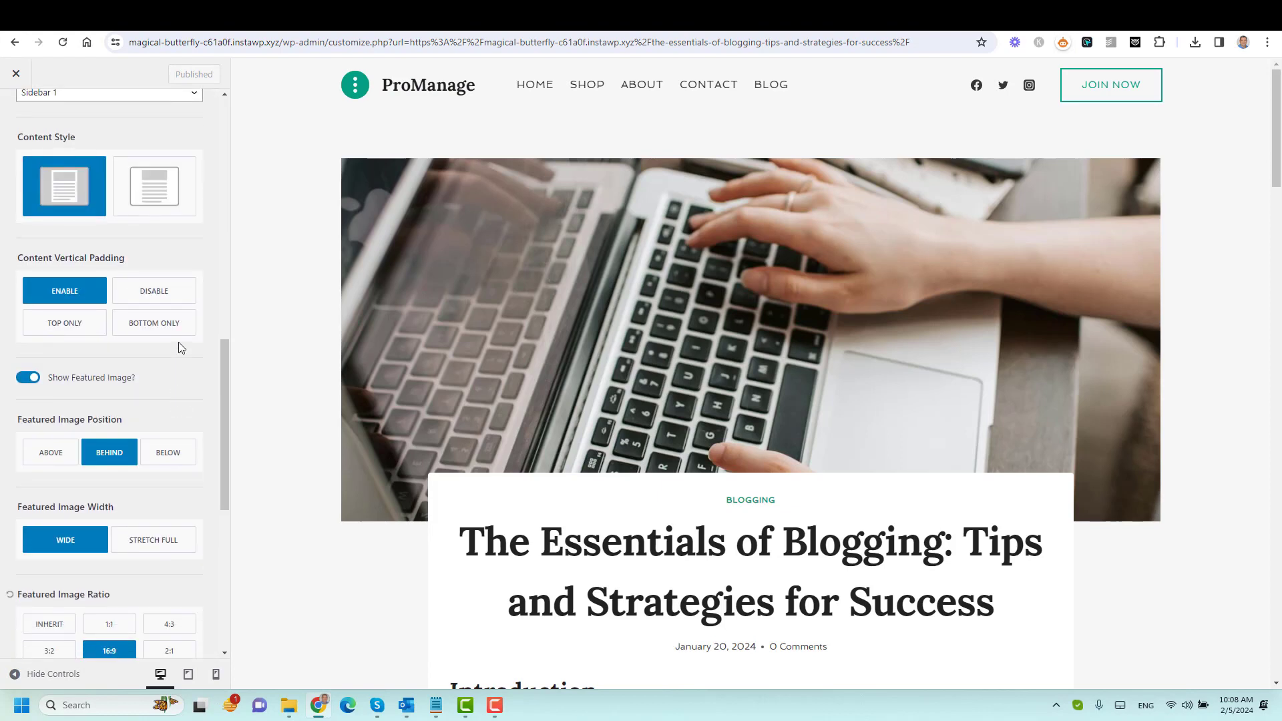
pyautogui.scroll(-8, 157, 387)
pyautogui.scroll(6, 158, 388)
pyautogui.scroll(7, 161, 393)
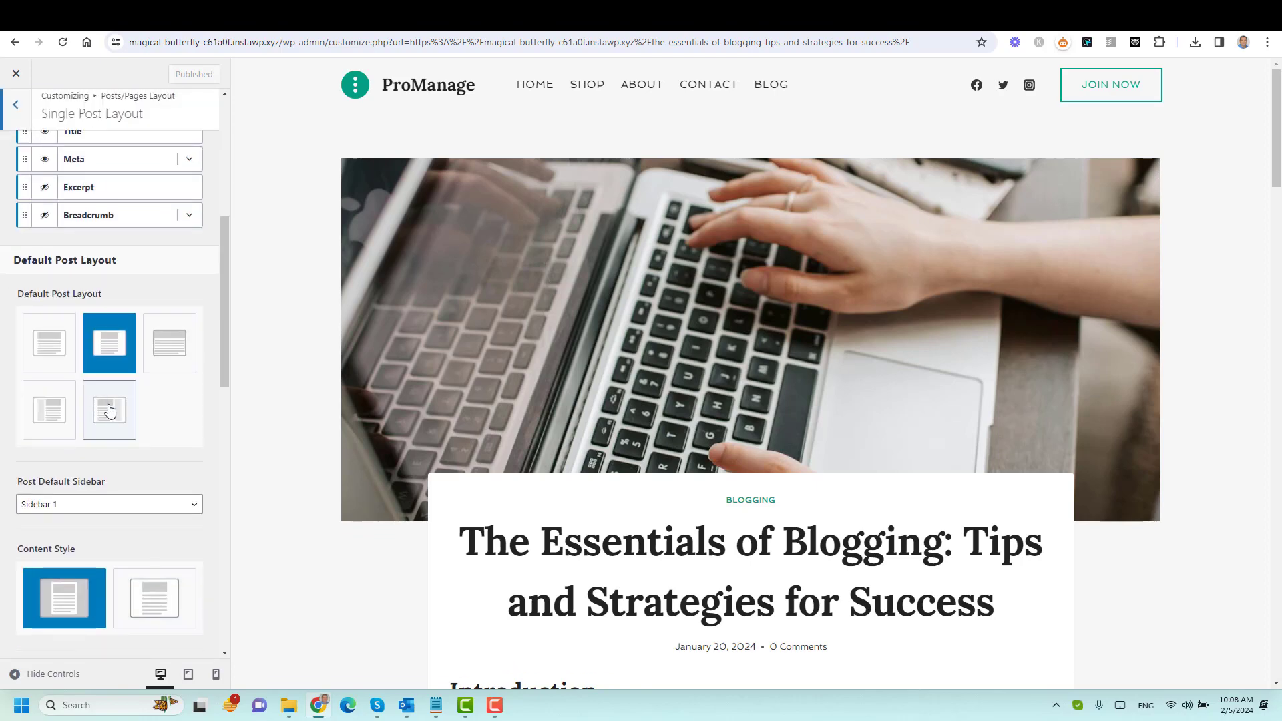
pyautogui.click(111, 412)
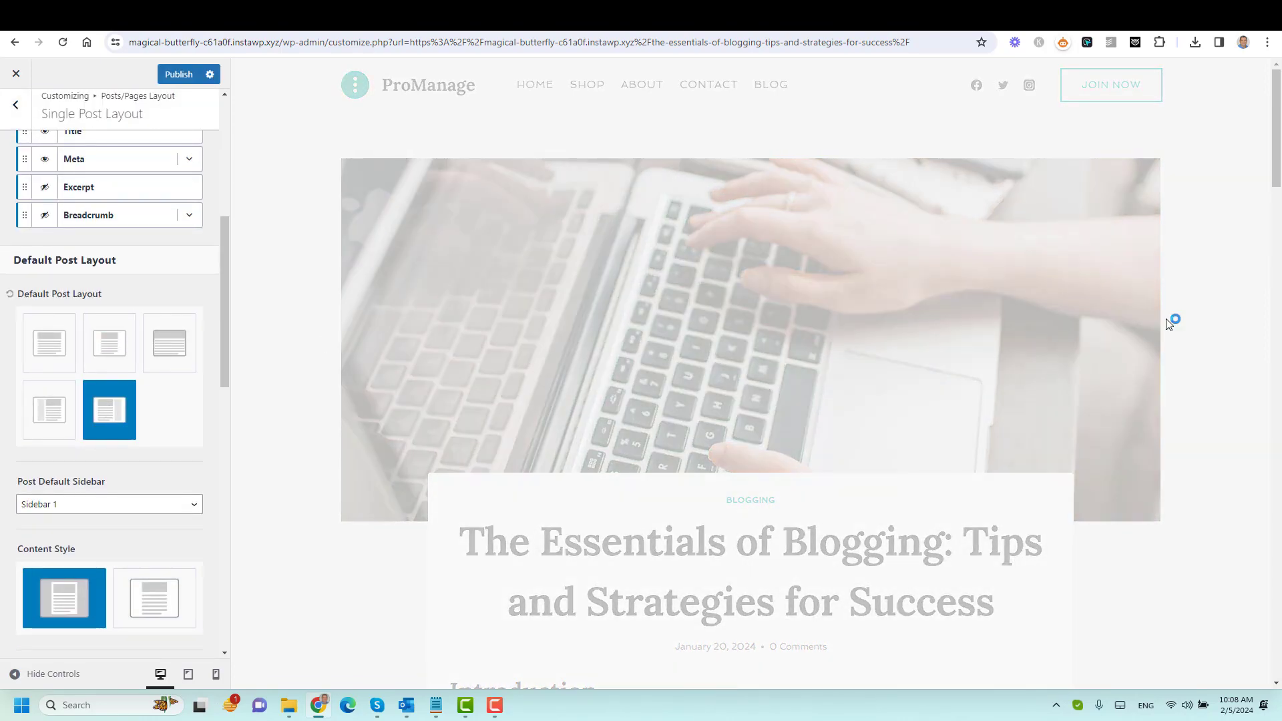
pyautogui.scroll(-2, 1178, 320)
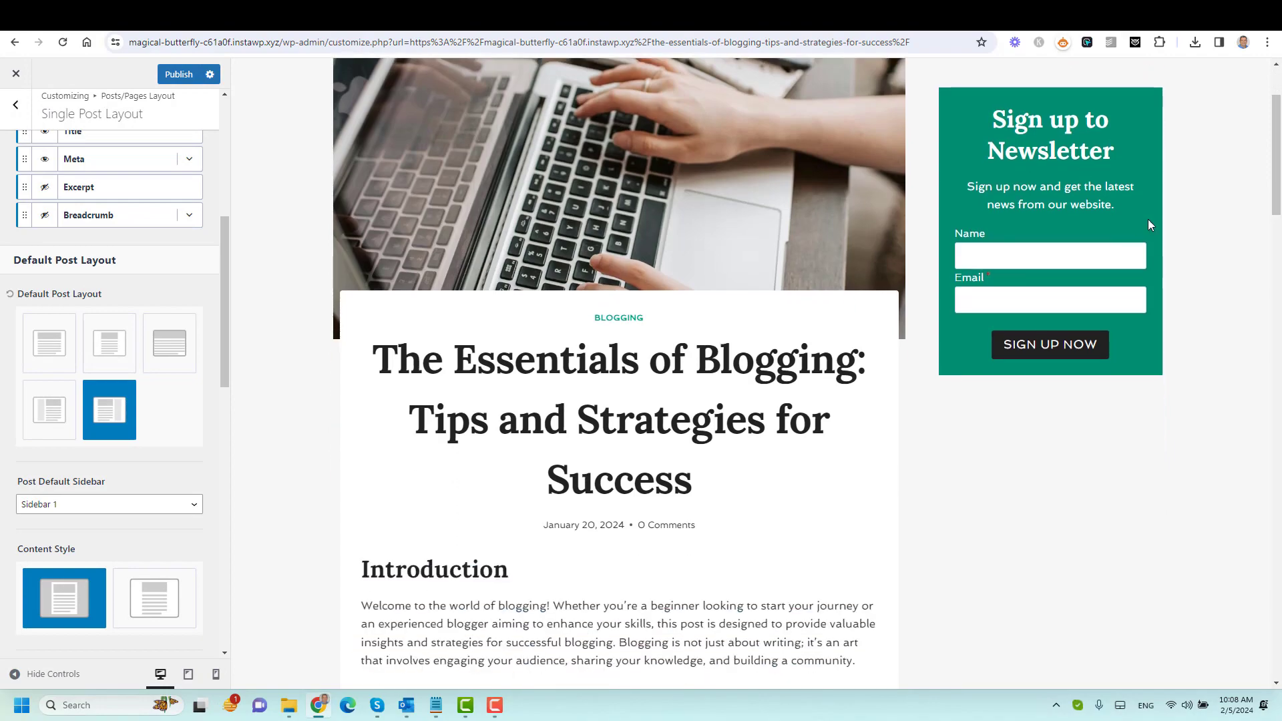
pyautogui.scroll(-5, 1195, 283)
pyautogui.scroll(-10, 1195, 283)
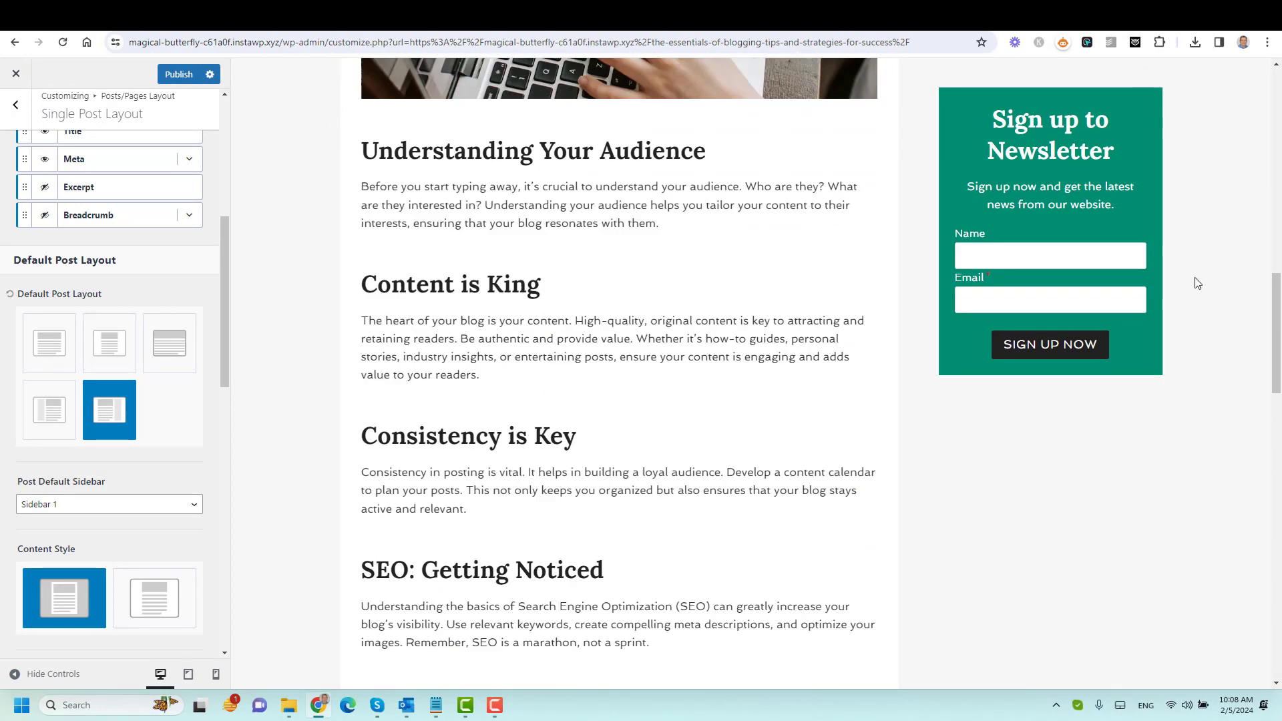
pyautogui.scroll(12, 1231, 320)
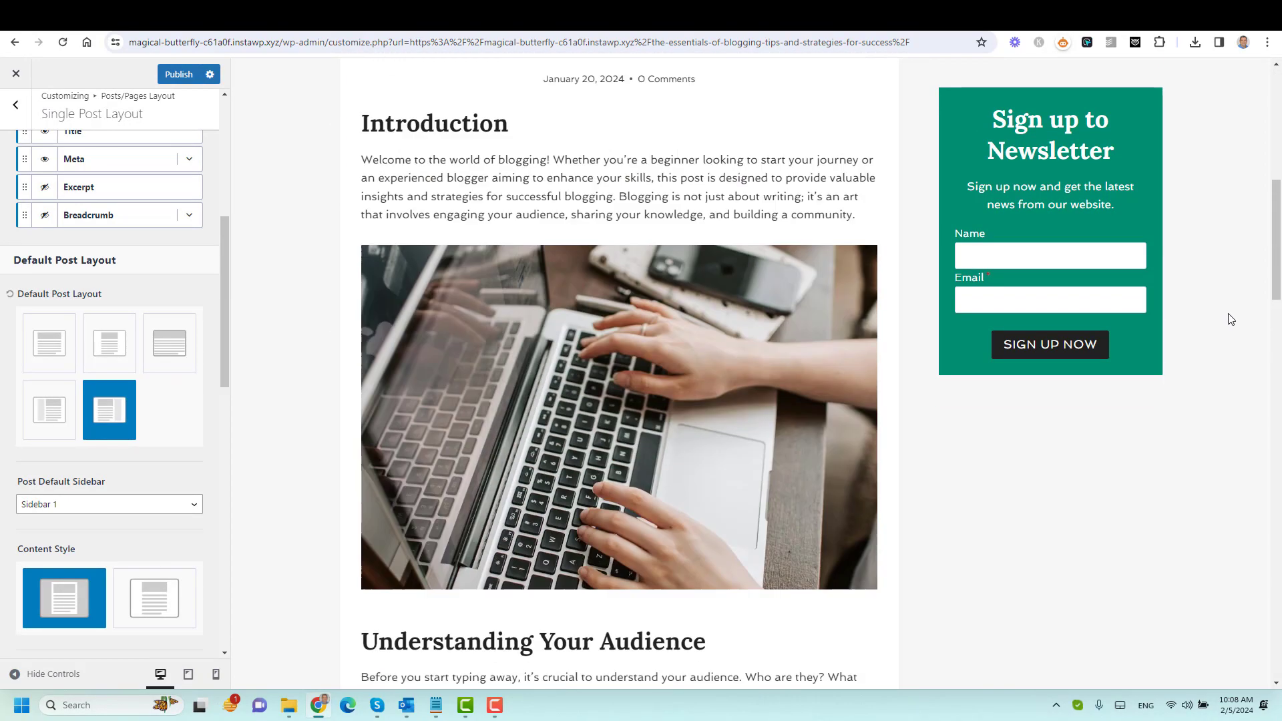
pyautogui.scroll(5, 1231, 319)
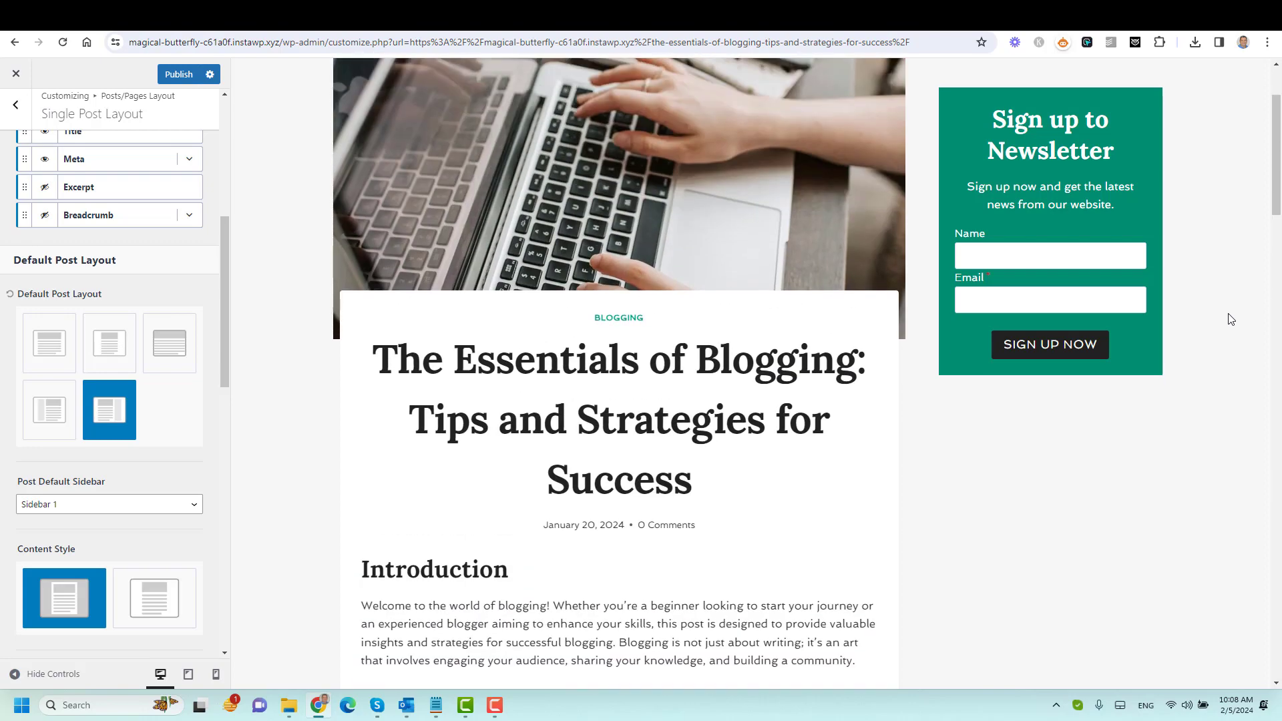
pyautogui.scroll(3, 1231, 319)
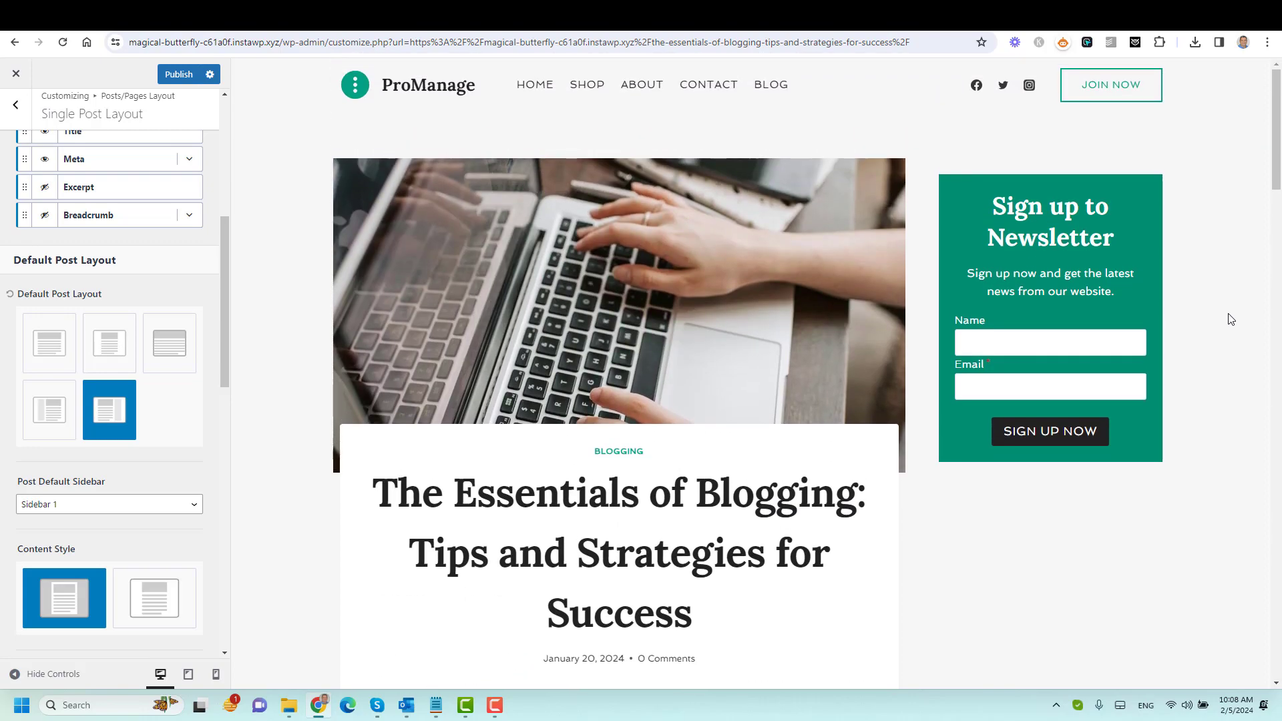